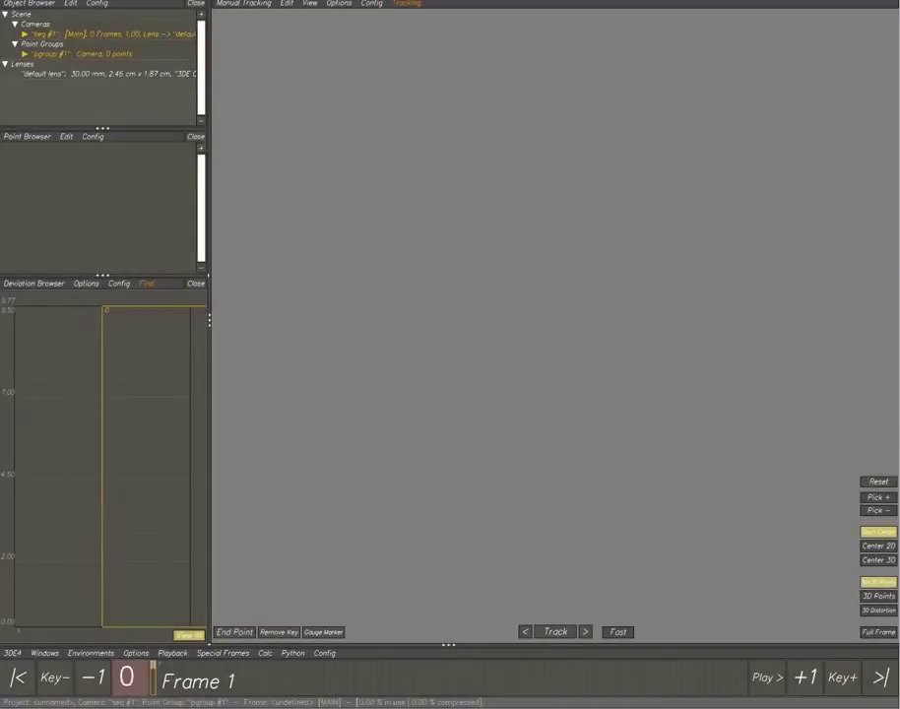
# - Load the Ship_fixed_container_####.tif sequence from e:\WDSTORAGE Update\Shot_X_Ship_fixed_container\Footage as the camera's live action footage
pyautogui.moveTo(899, 133); pyautogui.dragTo(737, 80)
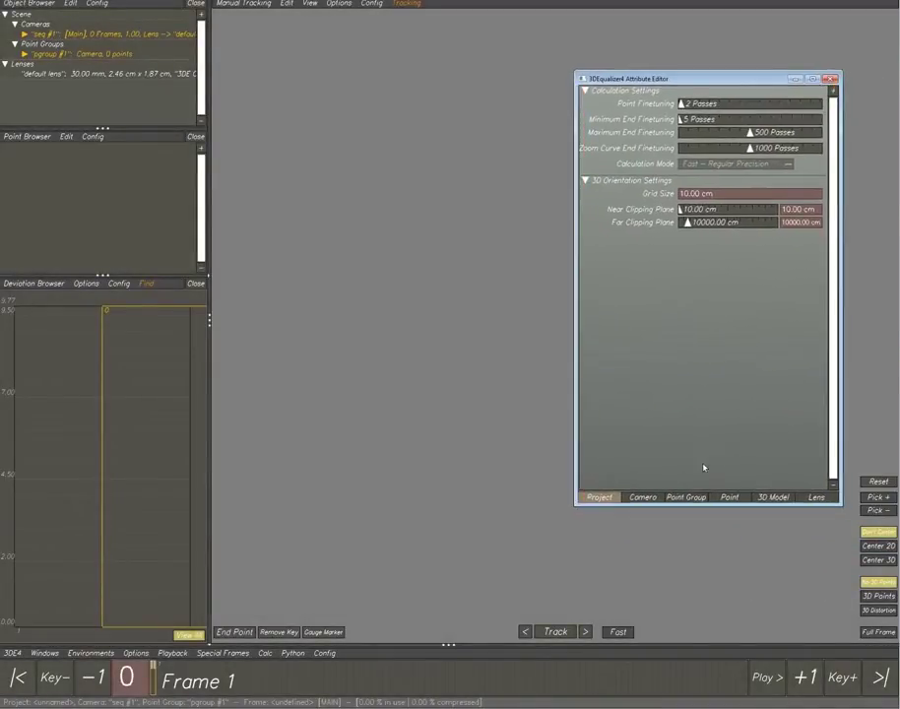
pyautogui.click(648, 498)
pyautogui.click(652, 227)
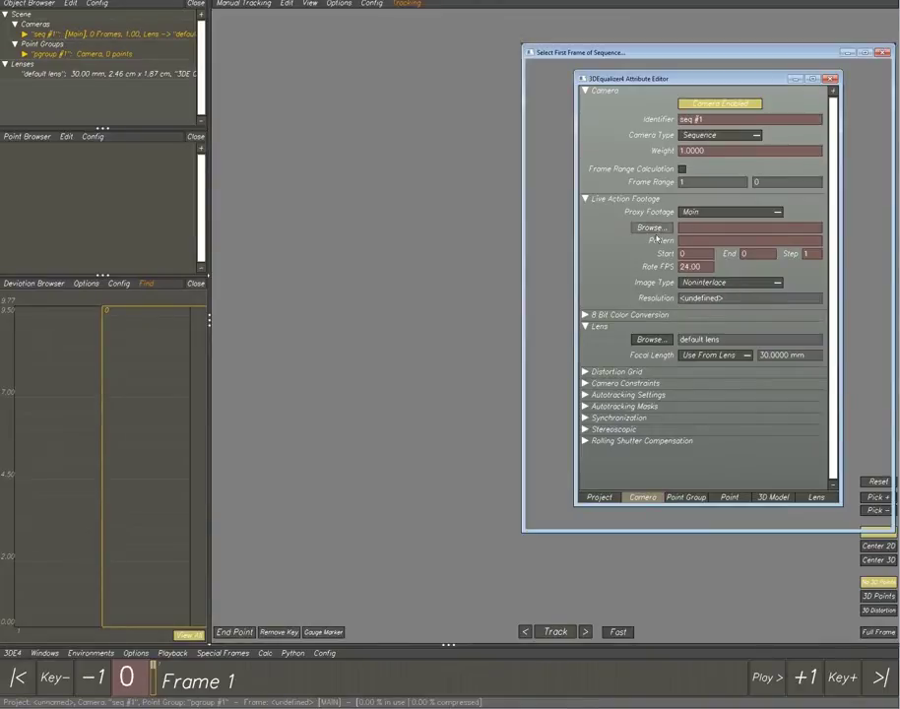
pyautogui.doubleClick(554, 139)
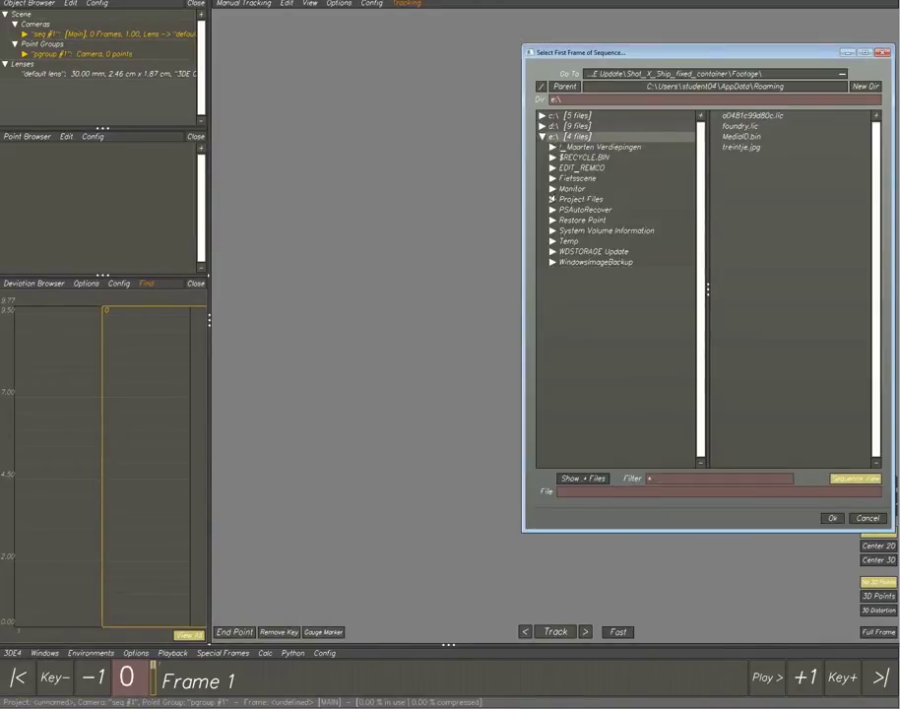
pyautogui.click(569, 252)
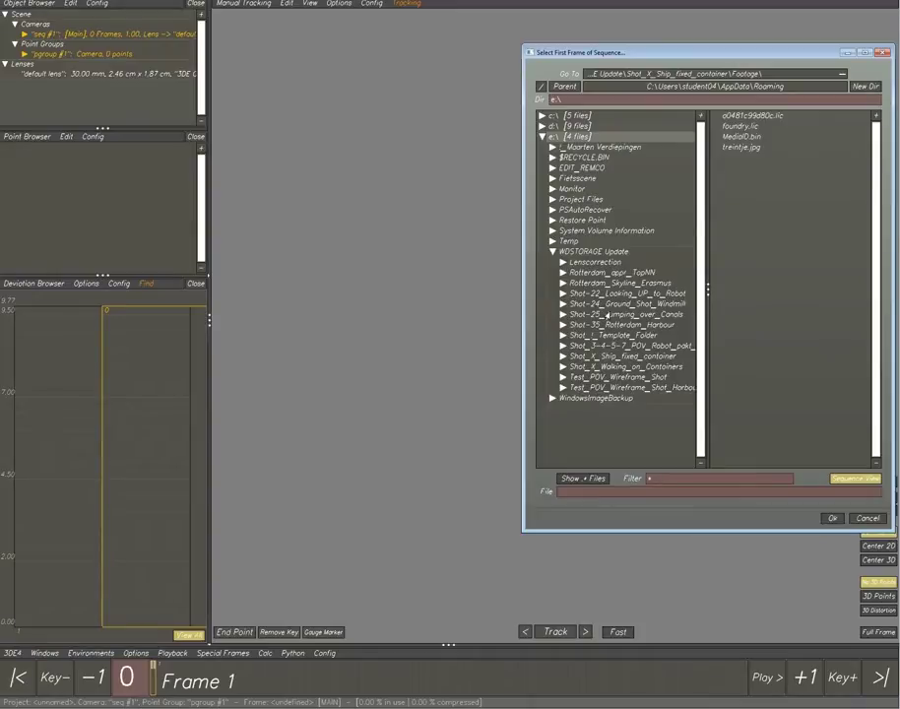
pyautogui.click(620, 355)
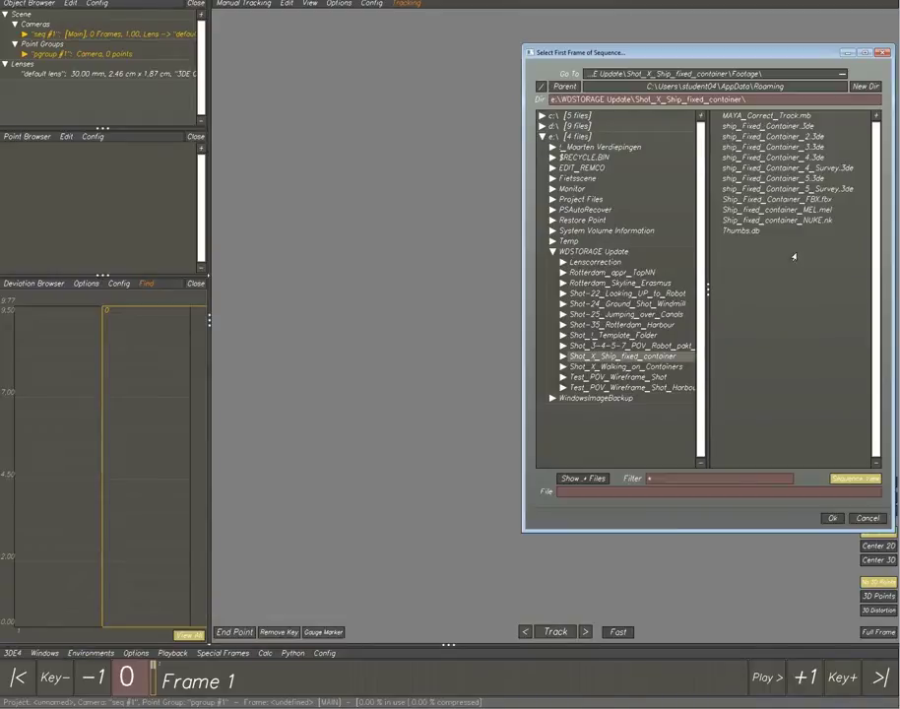
pyautogui.click(564, 358)
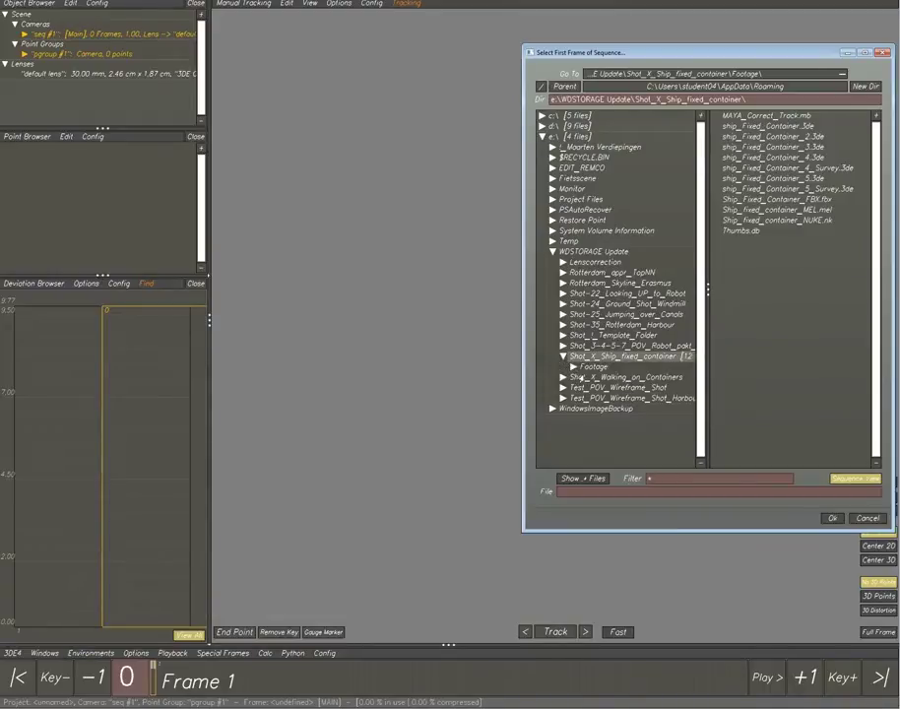
pyautogui.click(583, 370)
pyautogui.doubleClick(788, 116)
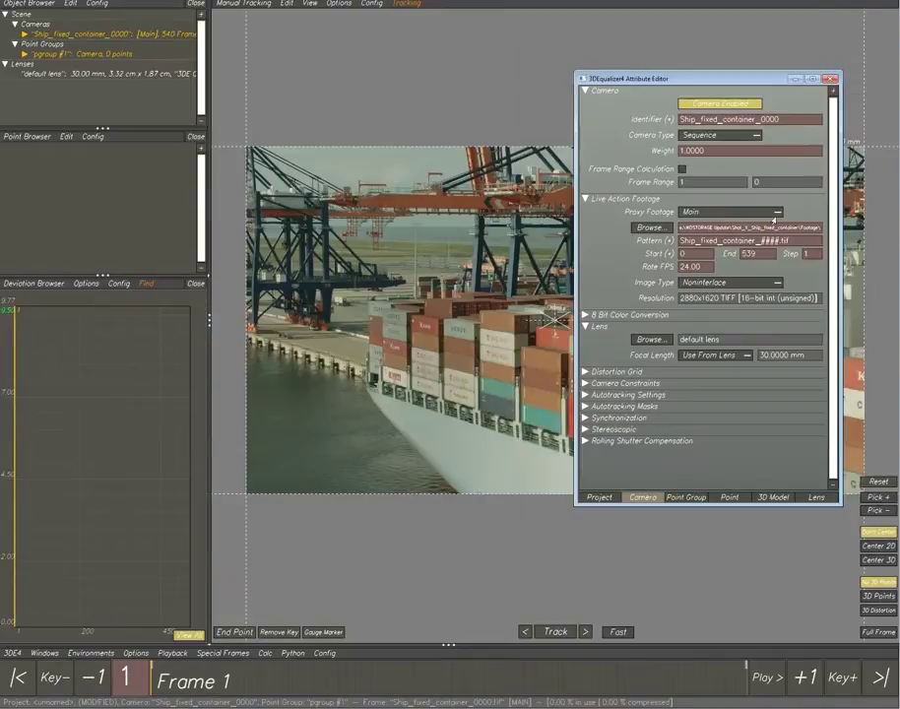
pyautogui.click(832, 79)
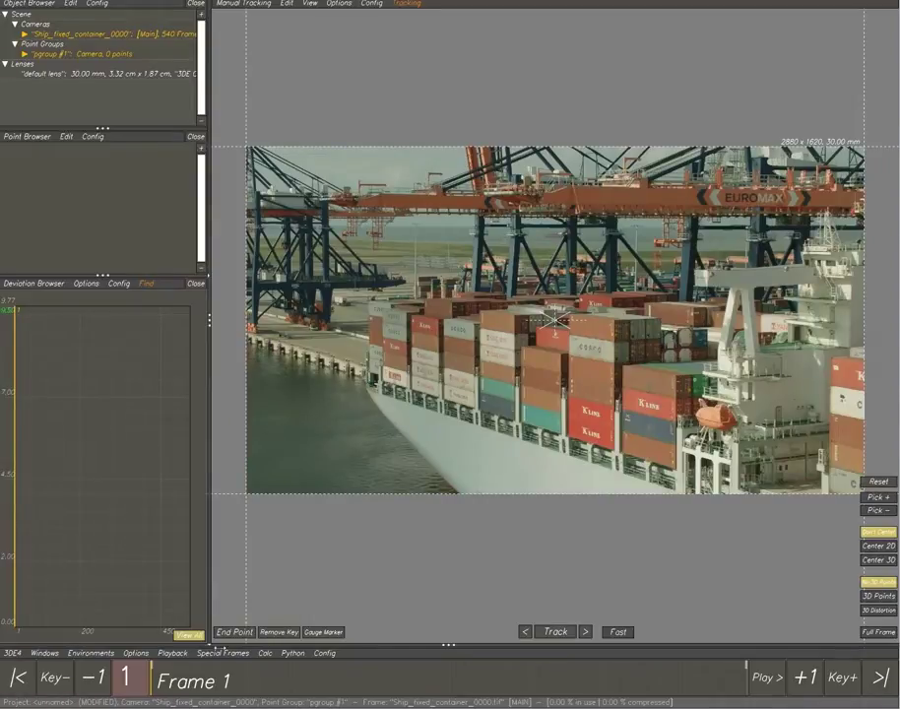
# - Import the buffer compression file for the loaded container ship sequence
pyautogui.click(174, 653)
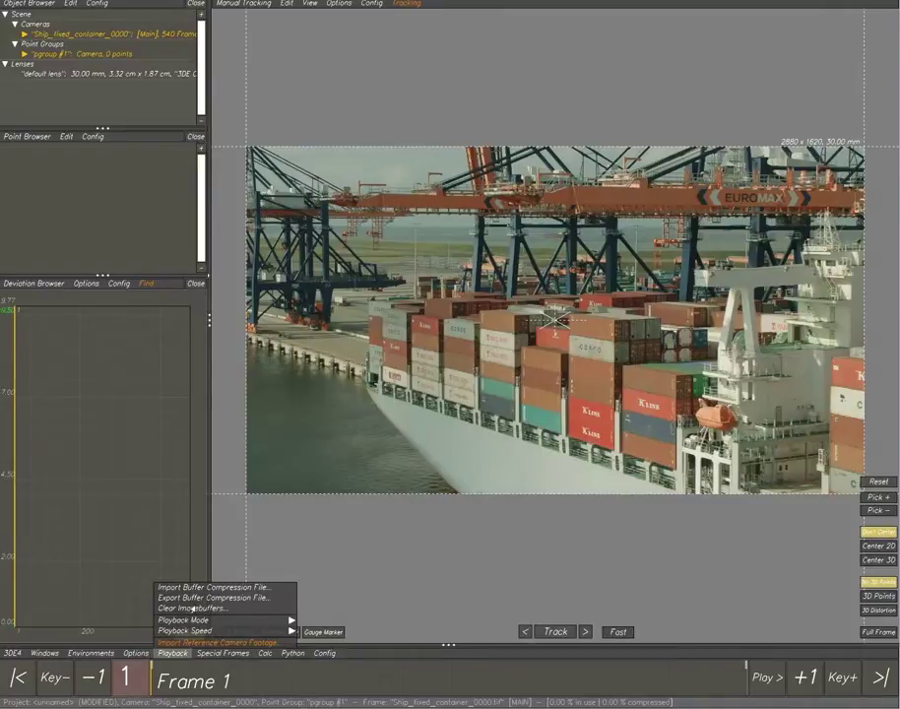
pyautogui.click(202, 588)
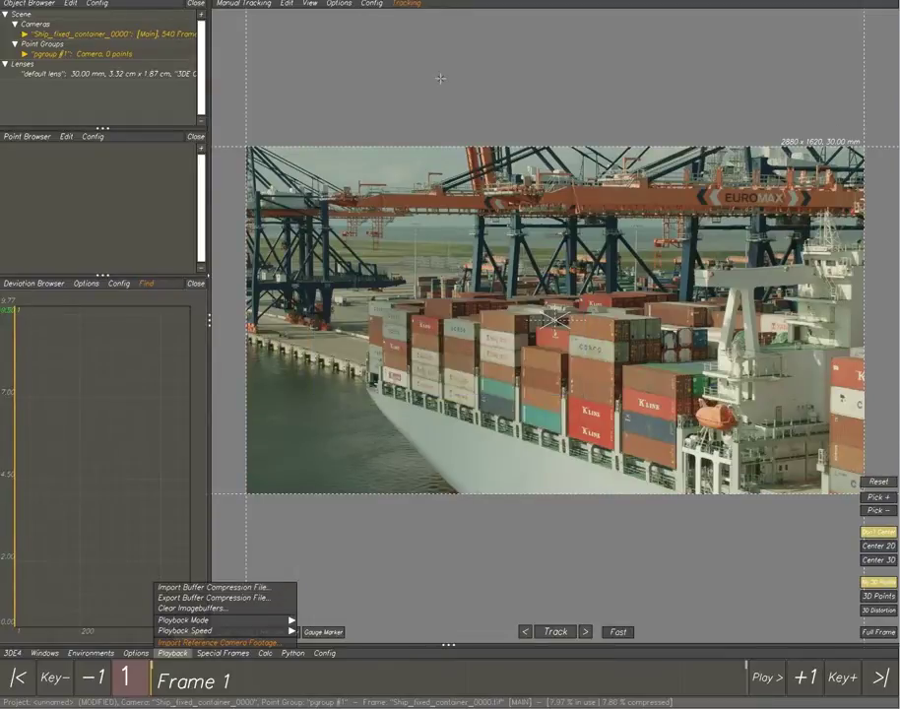
# - Switch to the Autotracking controls and set the camera's active points per frame to 200 400
pyautogui.click(254, 4)
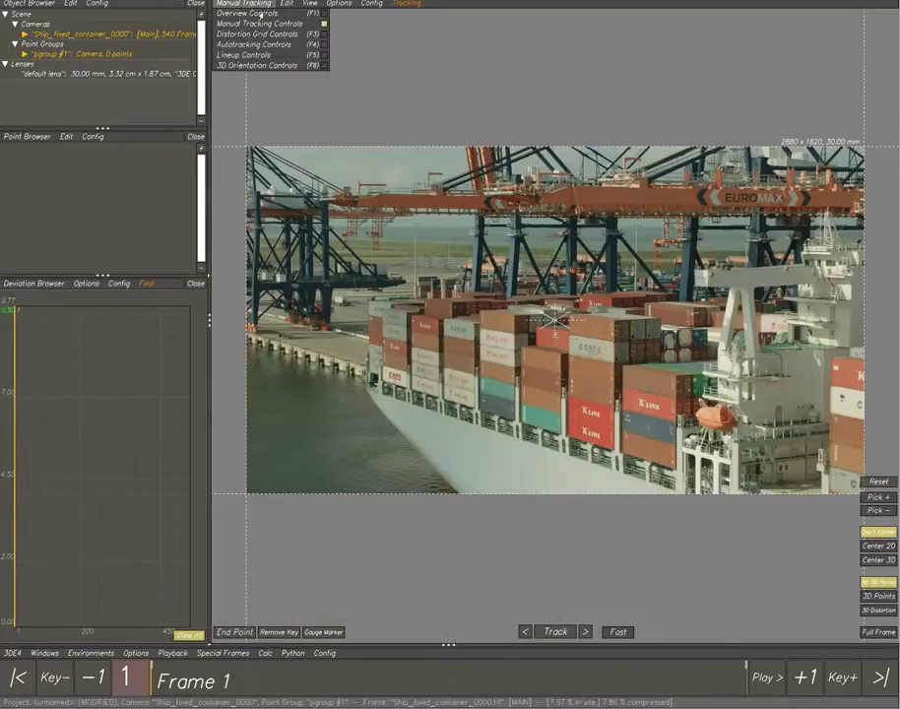
pyautogui.click(248, 47)
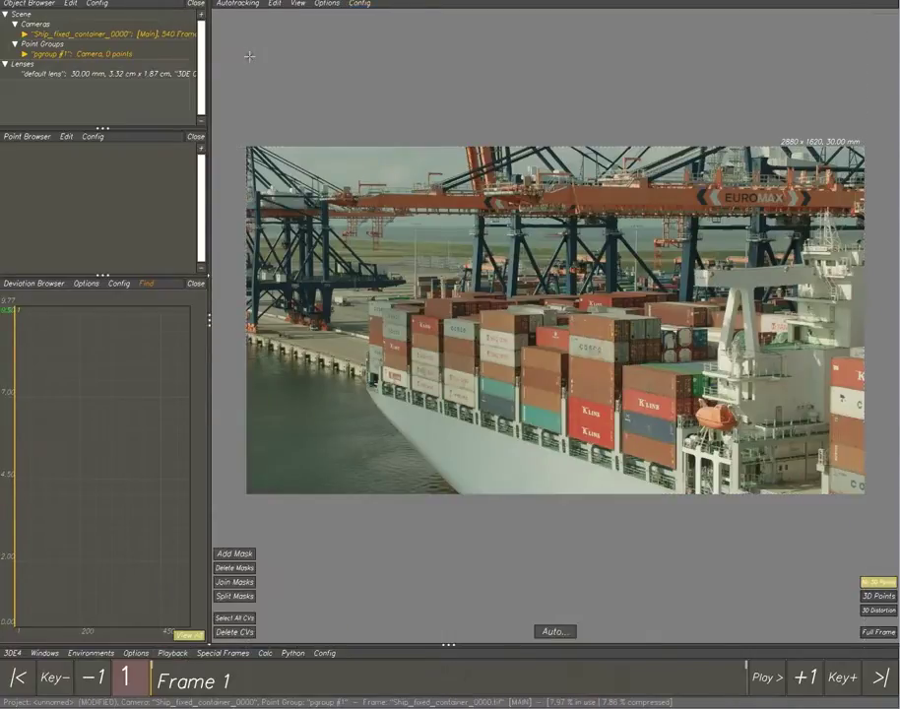
pyautogui.moveTo(899, 126); pyautogui.dragTo(693, 114)
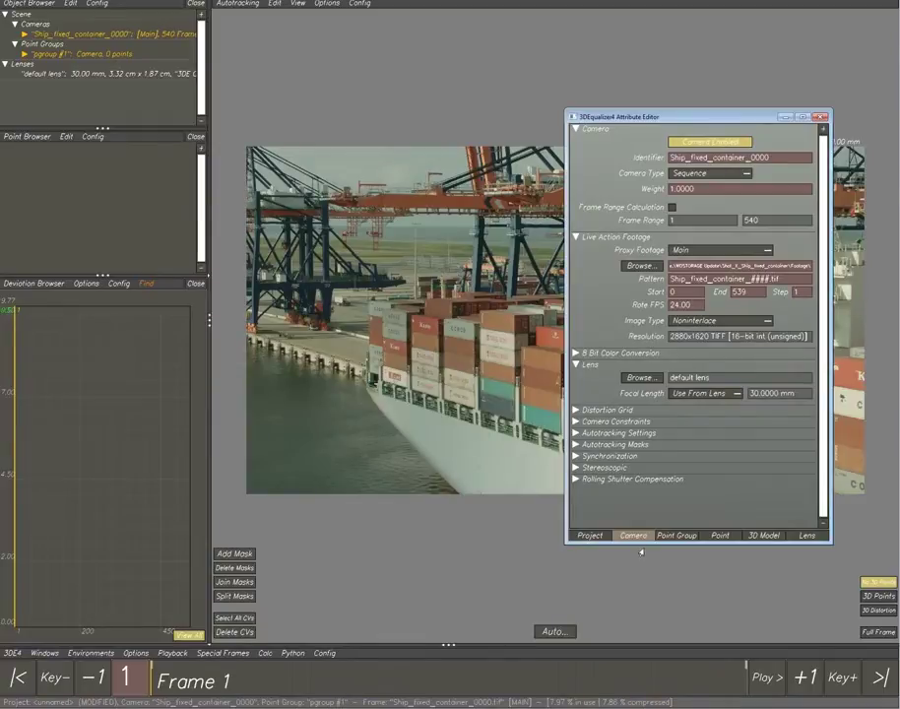
pyautogui.click(578, 433)
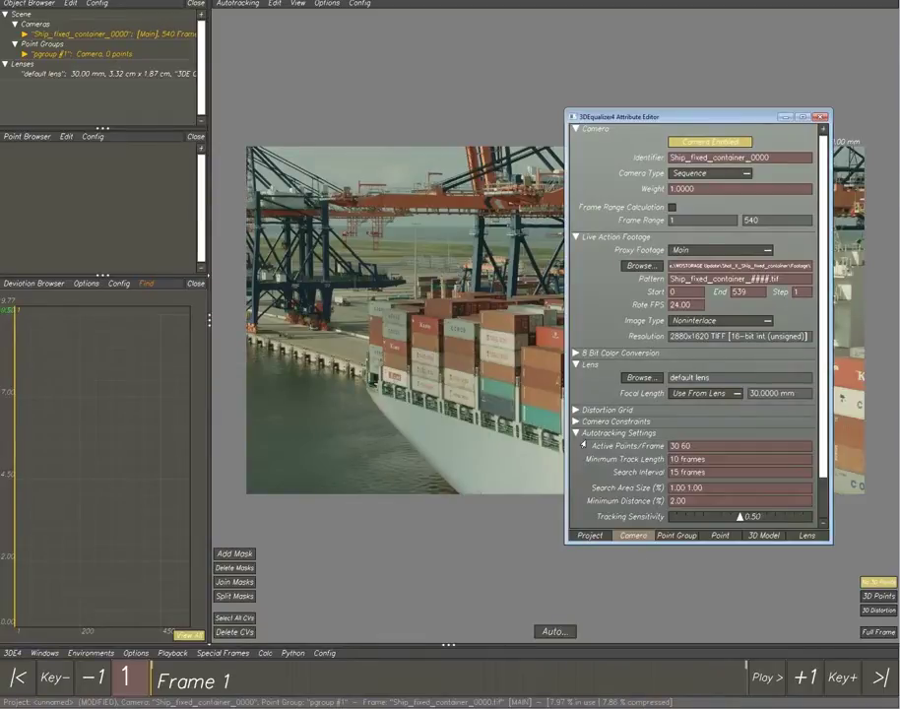
pyautogui.moveTo(717, 447); pyautogui.dragTo(613, 448)
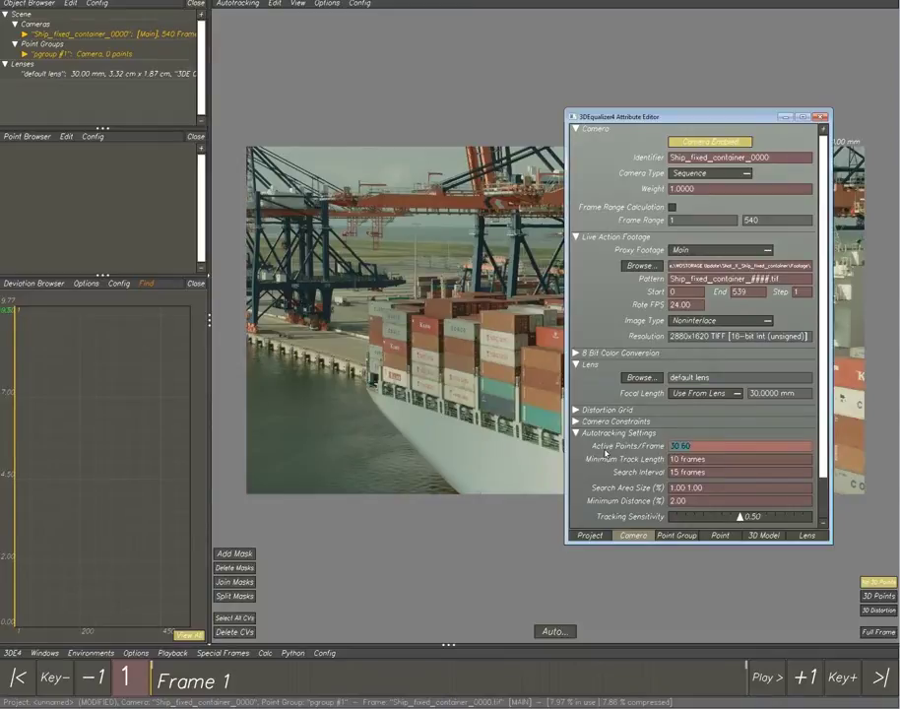
pyautogui.write('300')
pyautogui.press('BackSpace')
pyautogui.press('BackSpace')
pyautogui.press('BackSpace')
pyautogui.write('200 40')
# - Set the autotracking minimum distance to 1.00 % and move the Attribute Editor off the footage
pyautogui.click(685, 502)
pyautogui.doubleClick(678, 502)
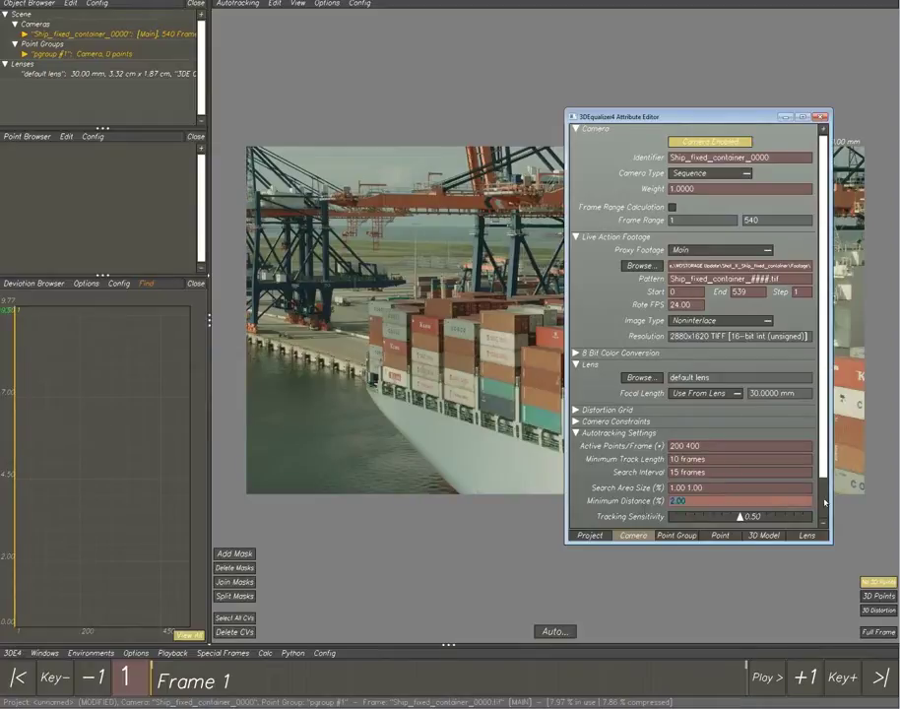
pyautogui.write('5')
pyautogui.moveTo(724, 118); pyautogui.dragTo(899, 122)
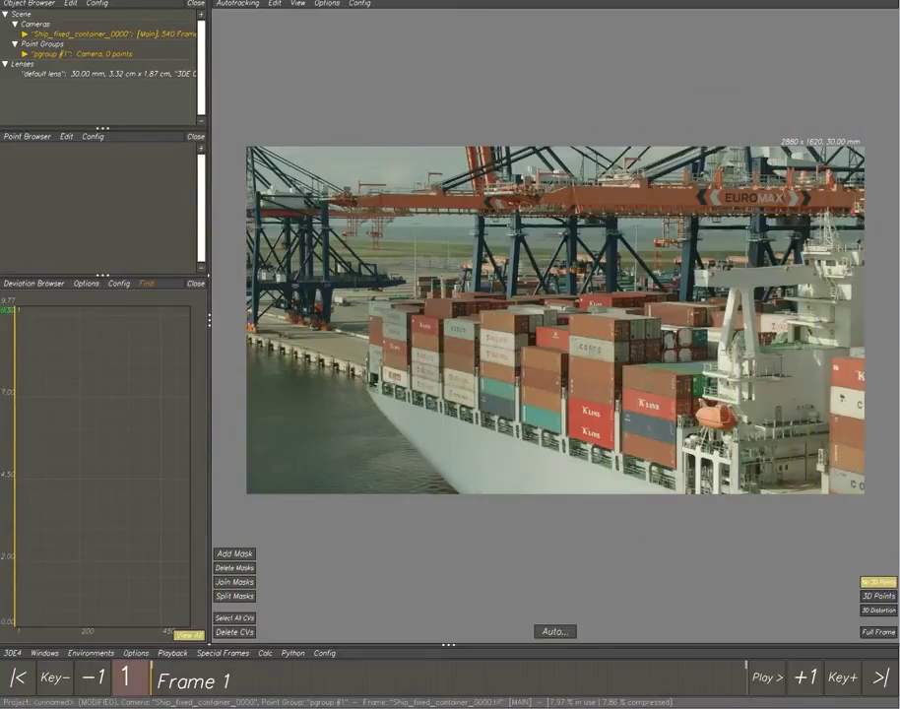
# - Run autotracking on the sequence with a forward primary pass and a backward secondary pass
pyautogui.click(558, 632)
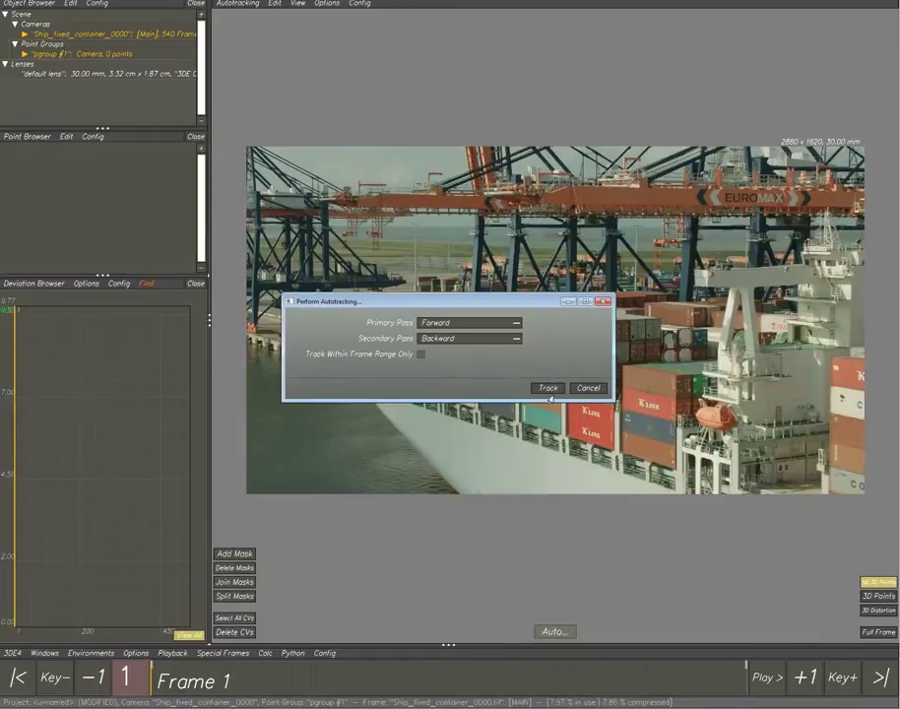
pyautogui.click(548, 388)
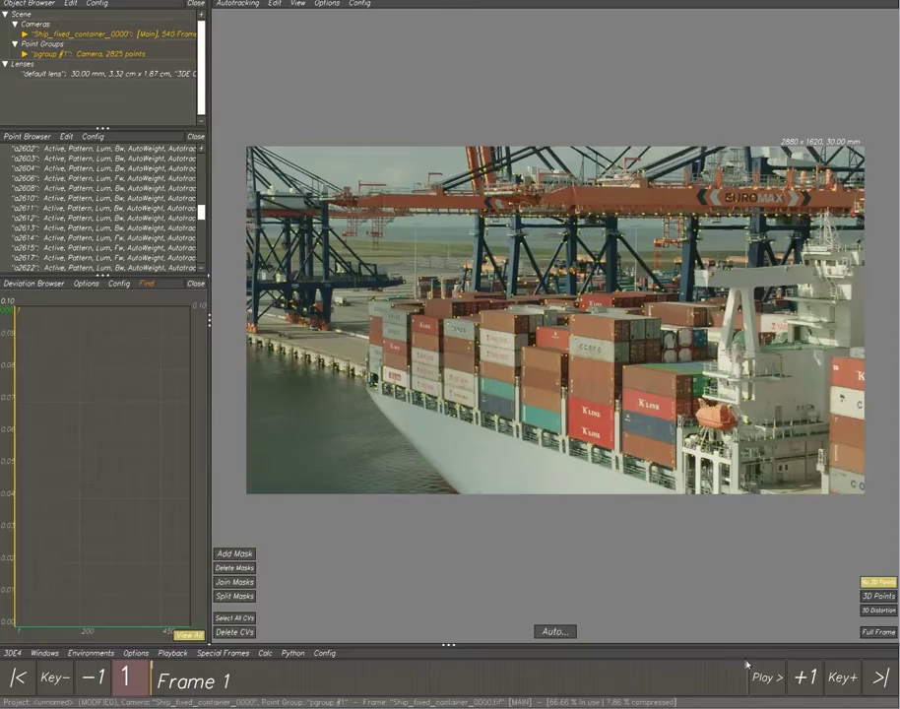
pyautogui.moveTo(164, 682); pyautogui.dragTo(99, 690)
# - Bring up the Attribute Editor and display the lens attributes
pyautogui.moveTo(899, 107); pyautogui.dragTo(739, 112)
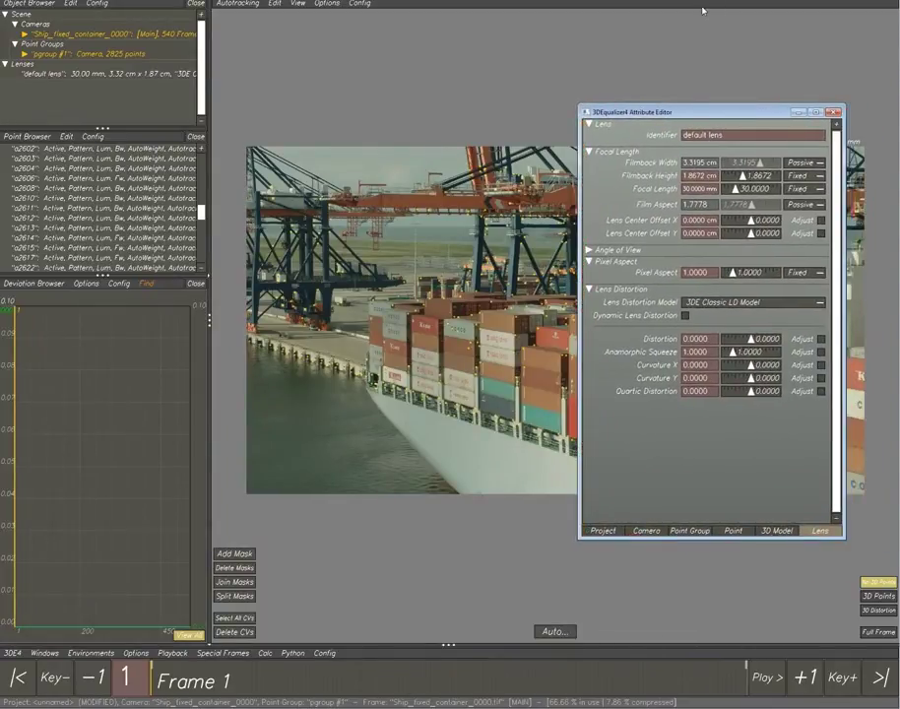
pyautogui.click(652, 533)
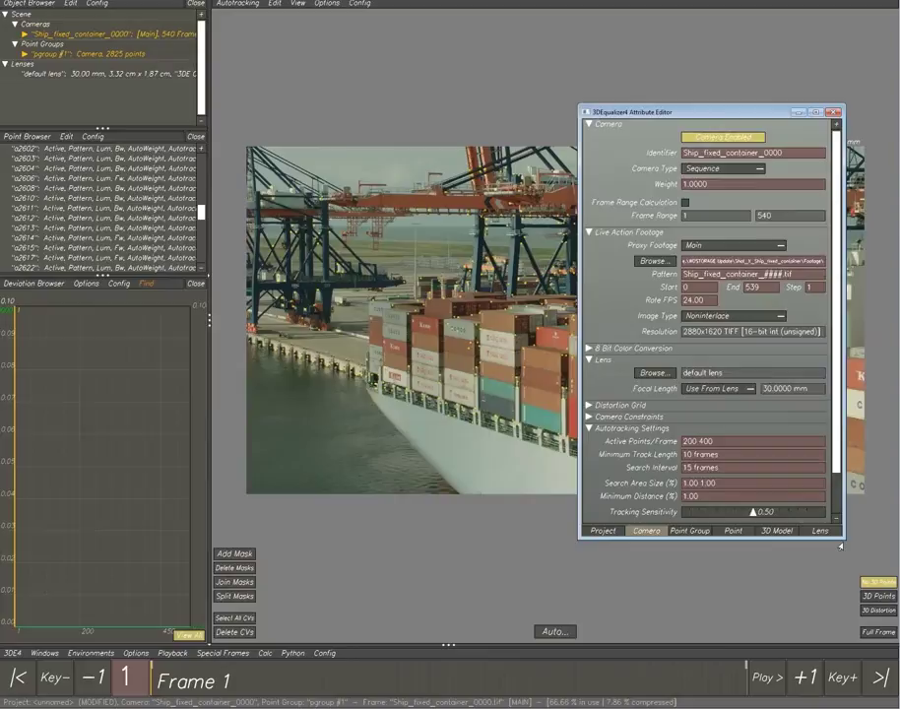
pyautogui.click(827, 533)
pyautogui.click(676, 12)
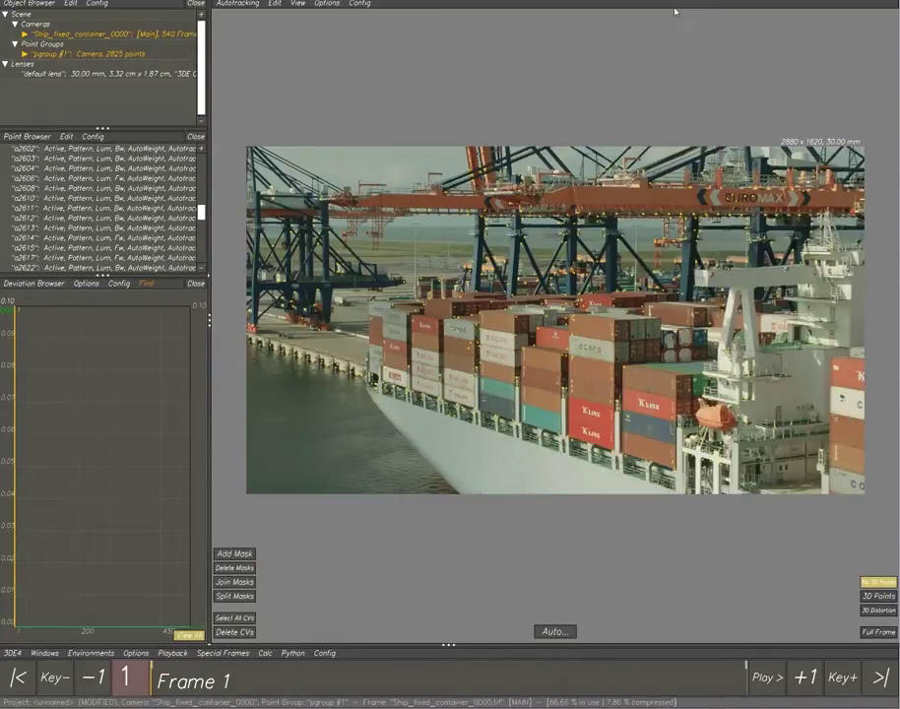
# - Open the Parameter Adjustment window and arrange it side by side with the Attribute Editor over the footage
pyautogui.hotkey('alt', 'p')
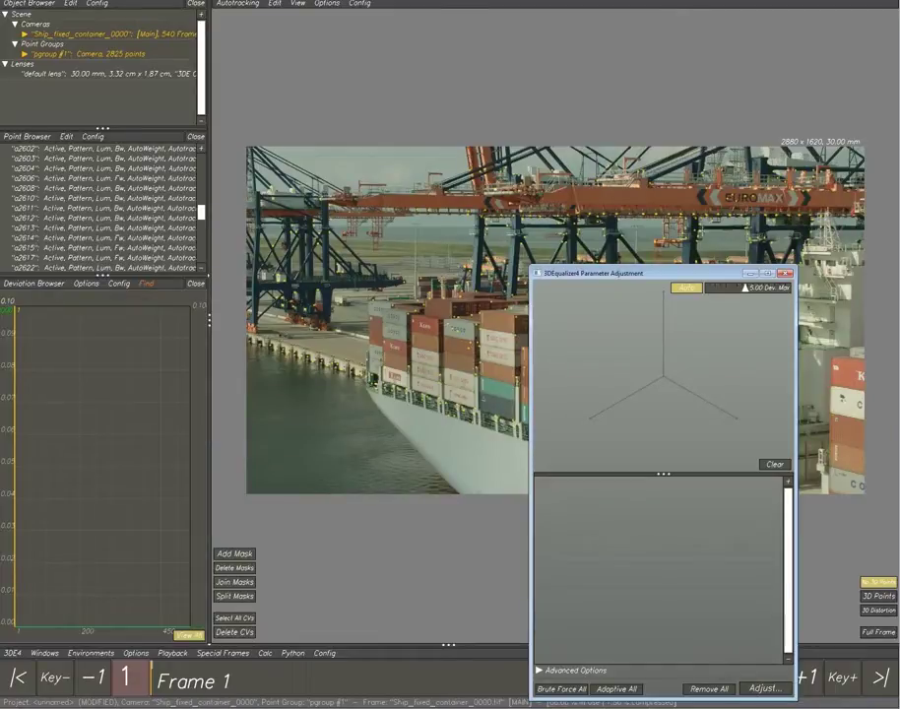
pyautogui.moveTo(680, 277); pyautogui.dragTo(467, 137)
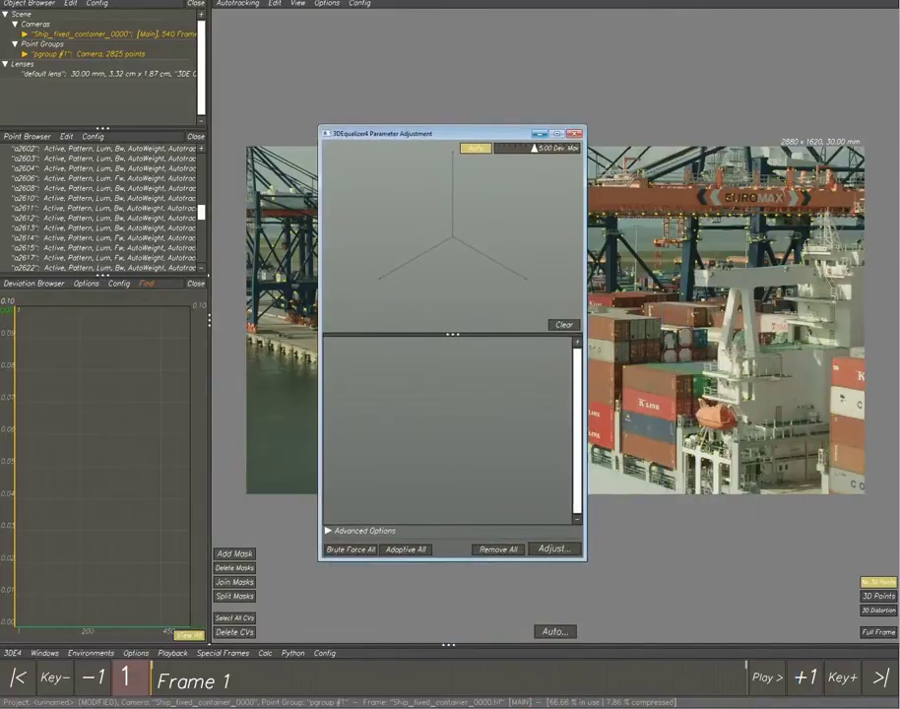
pyautogui.moveTo(899, 267); pyautogui.dragTo(742, 267)
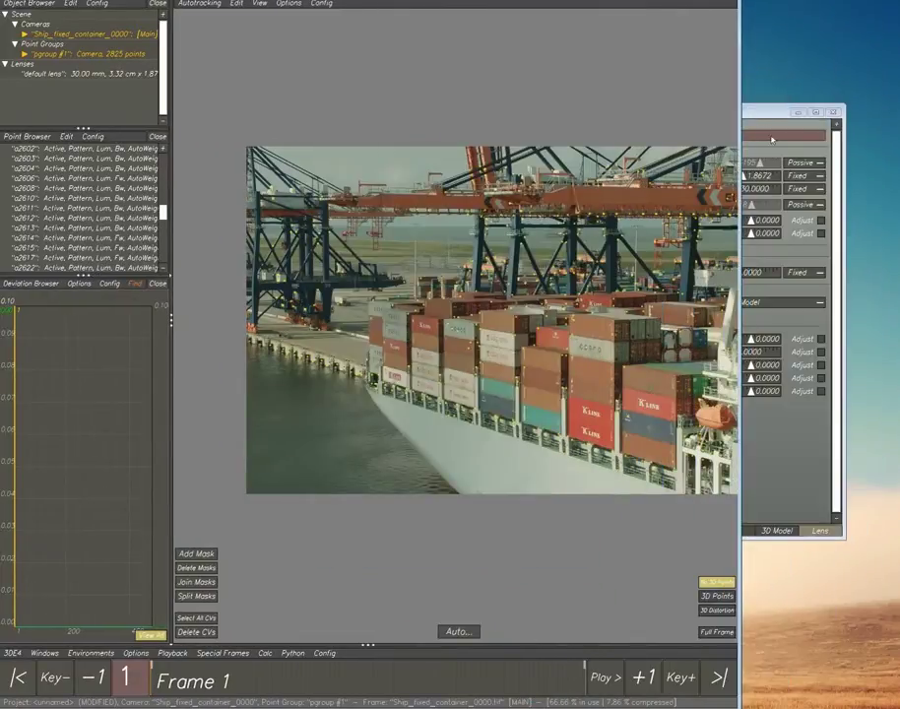
pyautogui.moveTo(742, 112); pyautogui.dragTo(413, 119)
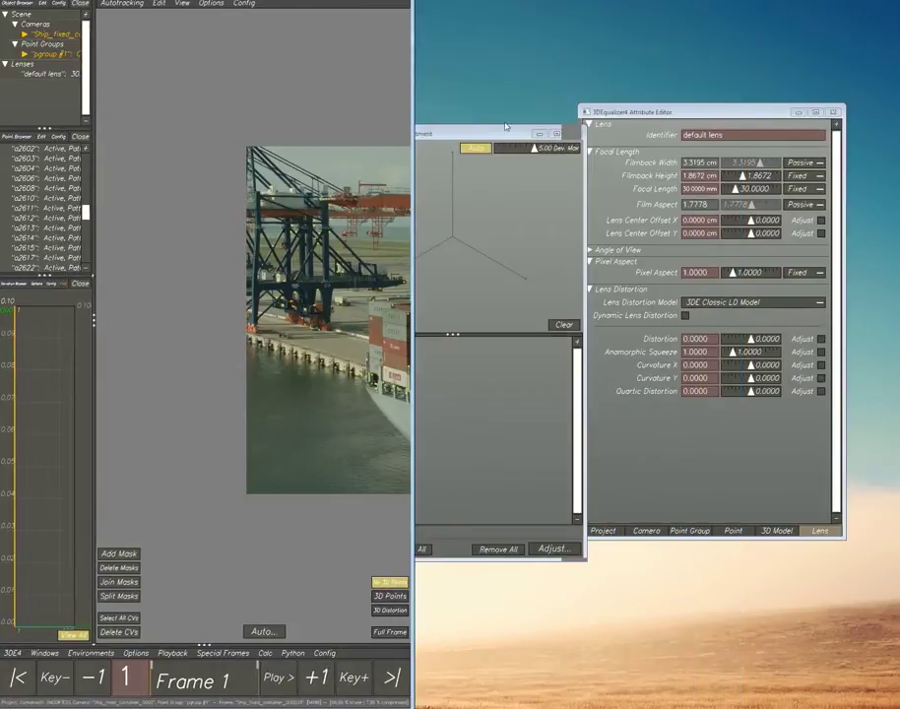
pyautogui.click(465, 135)
pyautogui.moveTo(465, 135); pyautogui.dragTo(899, 201)
pyautogui.moveTo(714, 114); pyautogui.dragTo(899, 134)
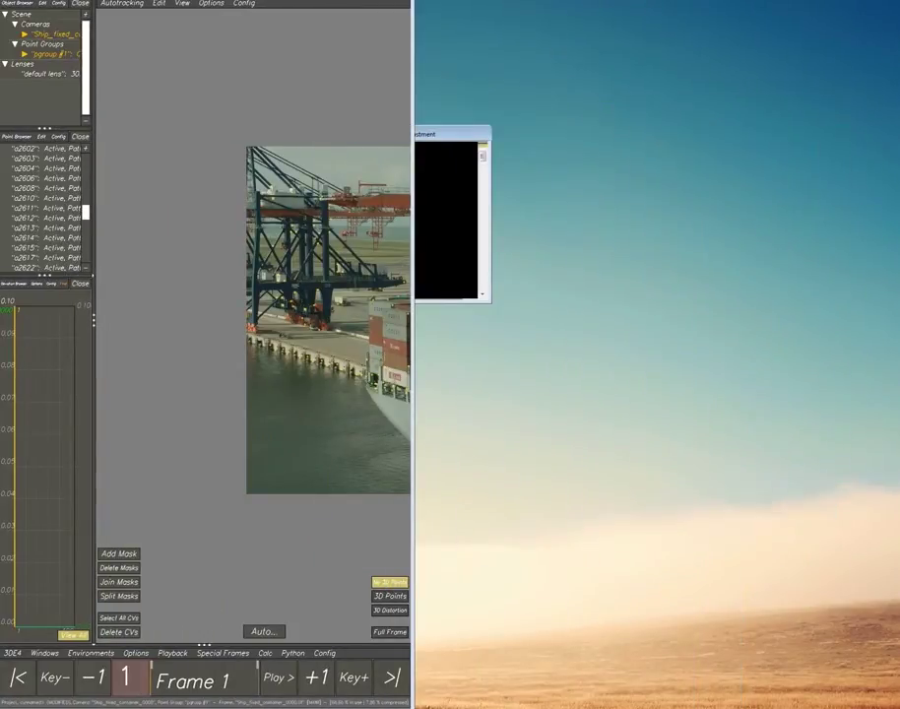
pyautogui.moveTo(414, 141); pyautogui.dragTo(753, 82)
pyautogui.moveTo(899, 227); pyautogui.dragTo(486, 96)
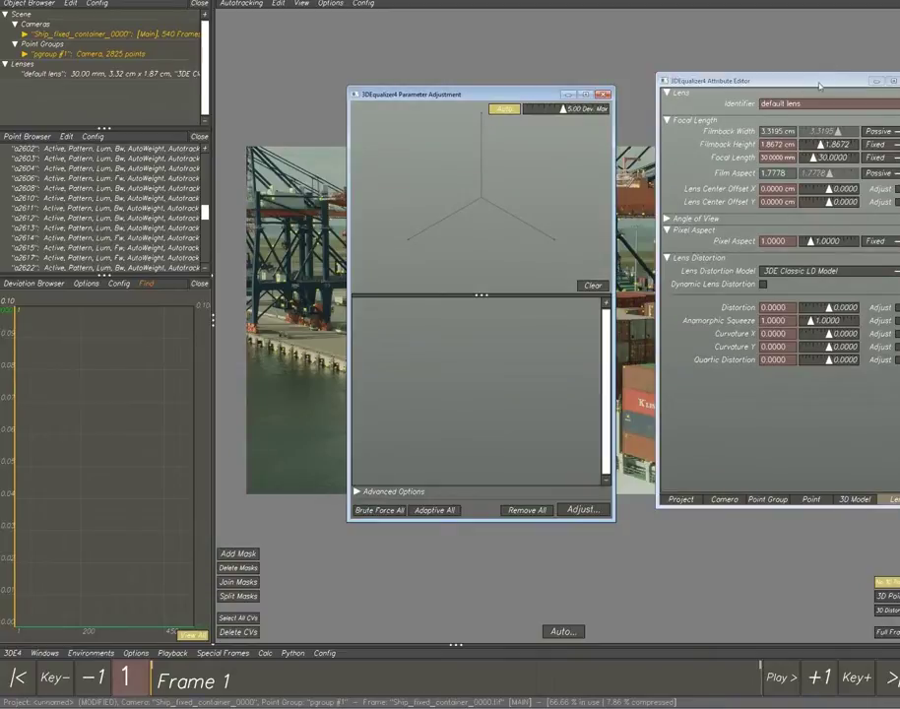
pyautogui.moveTo(820, 83); pyautogui.dragTo(782, 99)
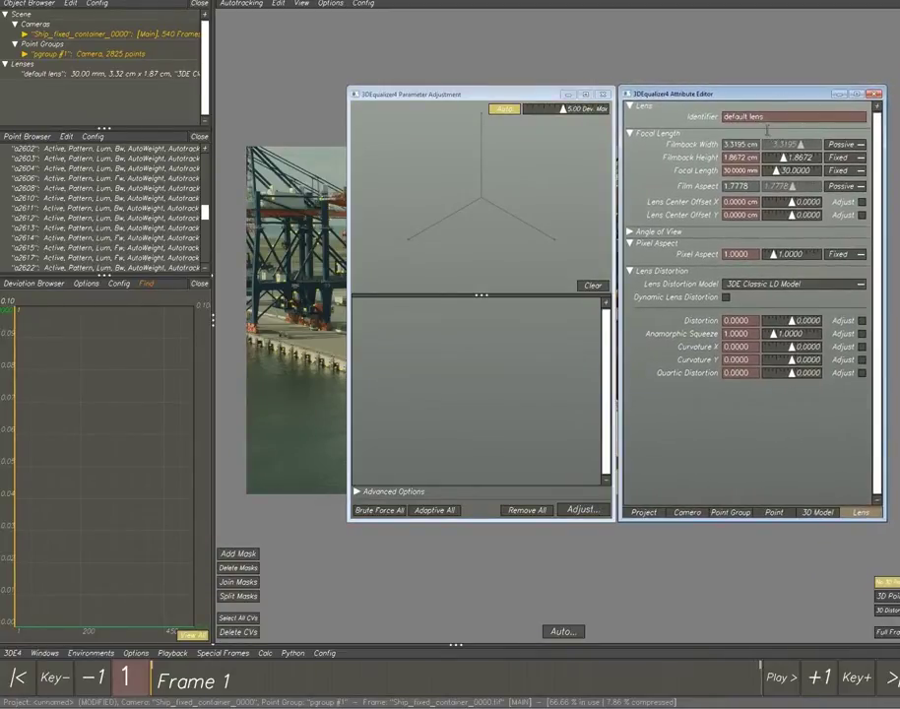
# - Rename the default lens to "Arri Alexa (helicopter)"
pyautogui.moveTo(777, 118); pyautogui.dragTo(665, 118)
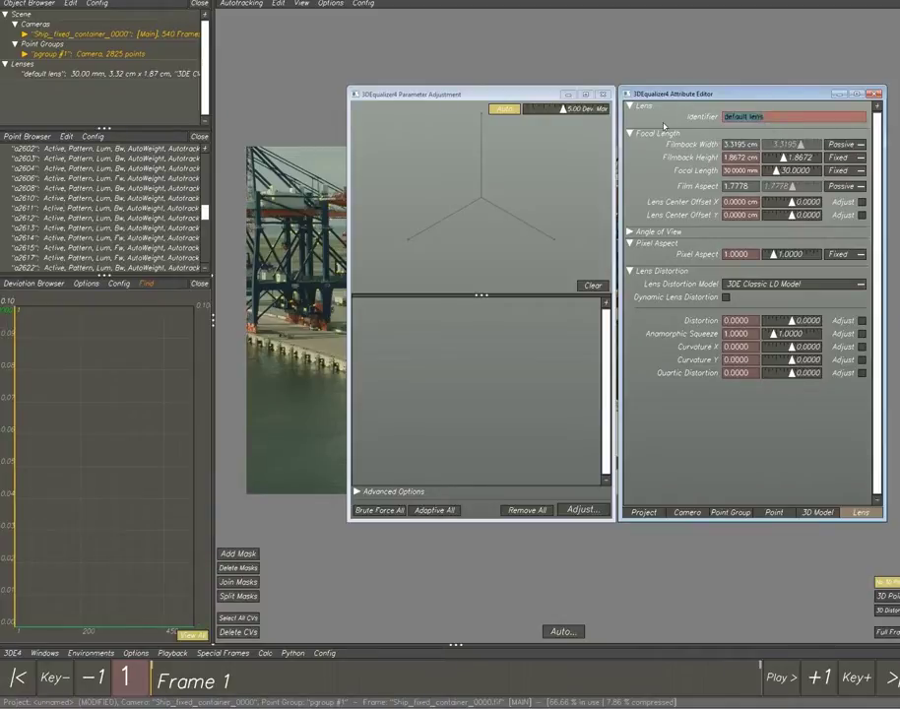
pyautogui.write('Rrri ')
pyautogui.write('Alexa (help')
pyautogui.write('copter)')
# - Set the lens filmback width to fixed at 2.3760 cm and the filmback height to 1.3365 cm
pyautogui.click(844, 143)
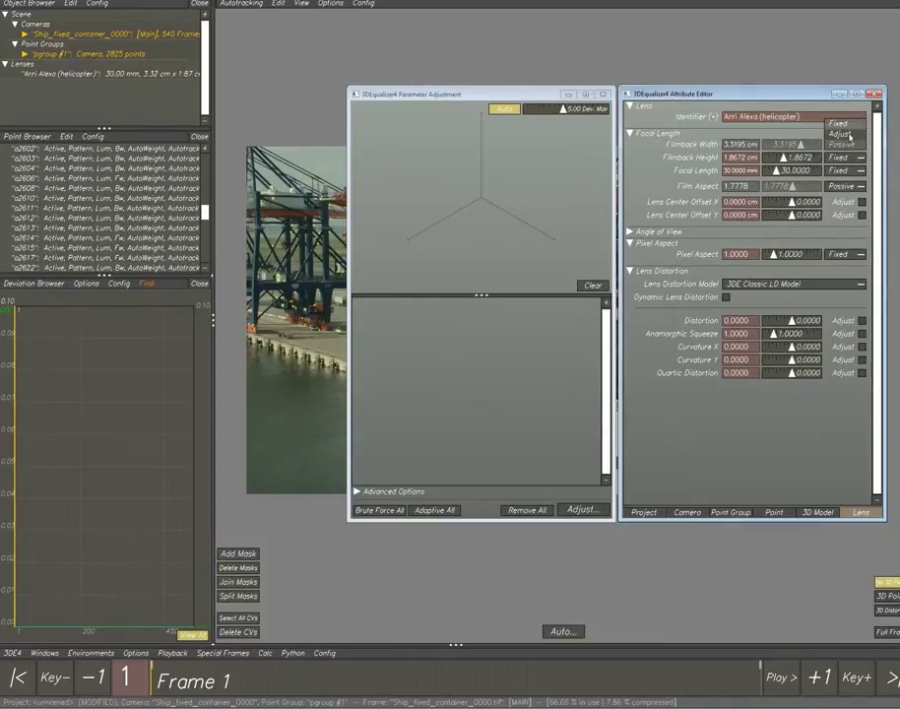
pyautogui.click(838, 123)
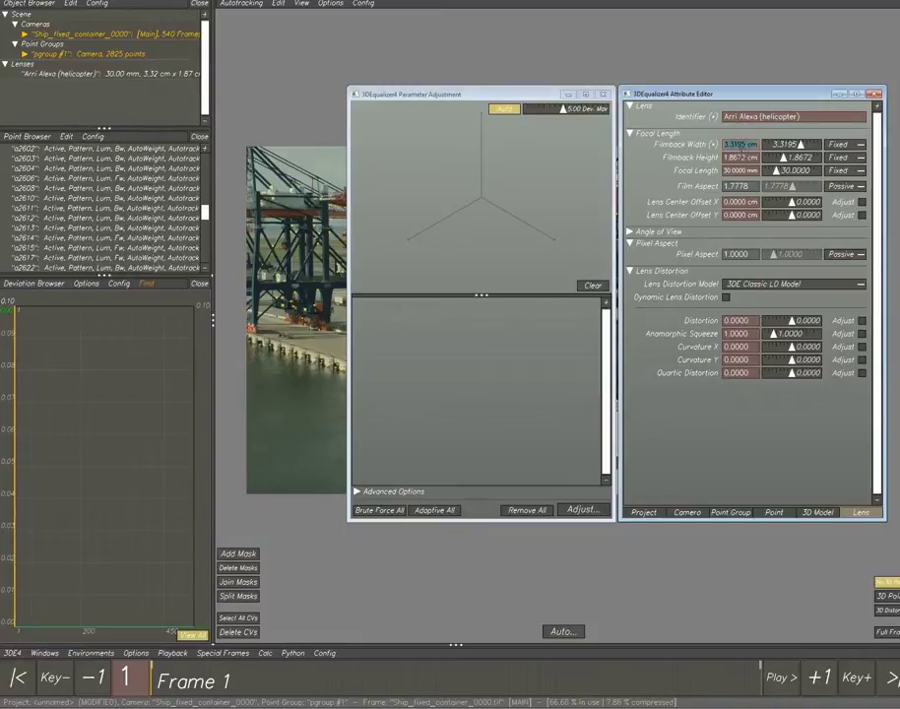
pyautogui.write('2')
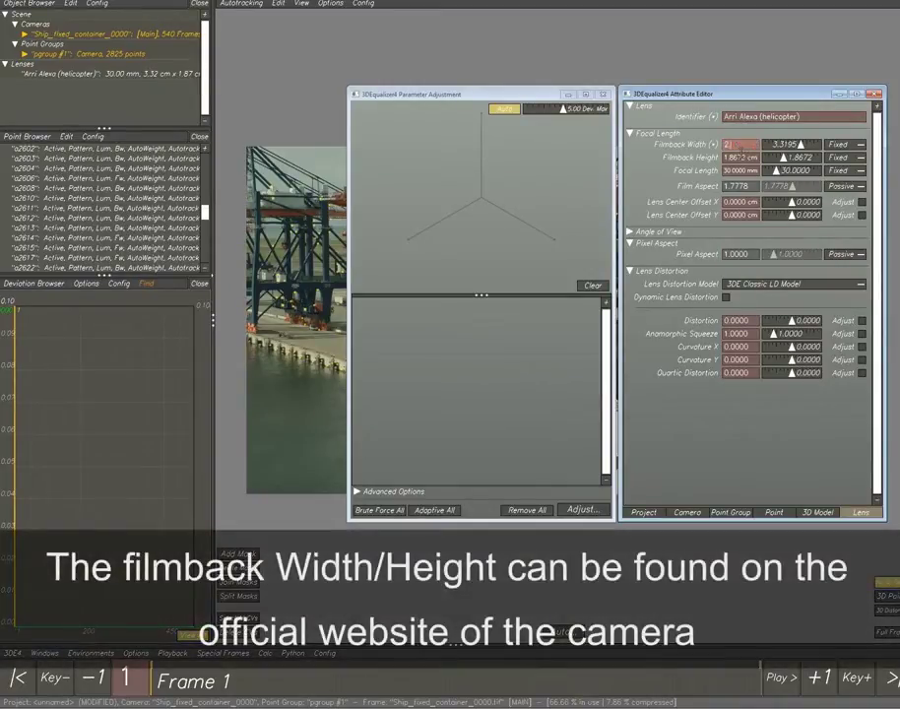
pyautogui.write('.3760')
pyautogui.press('Tab')
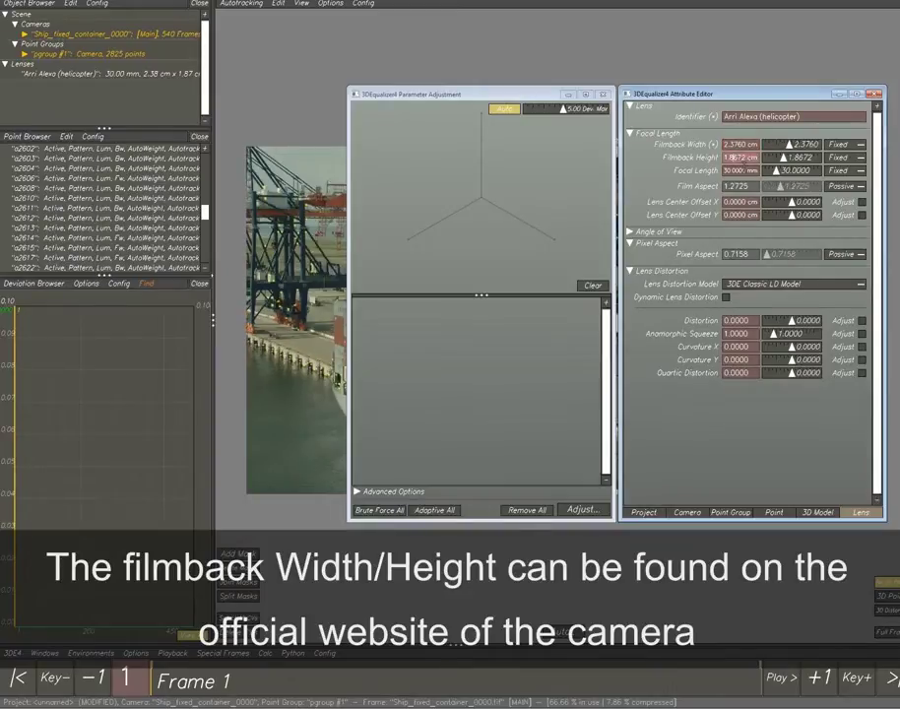
pyautogui.write('1.3365')
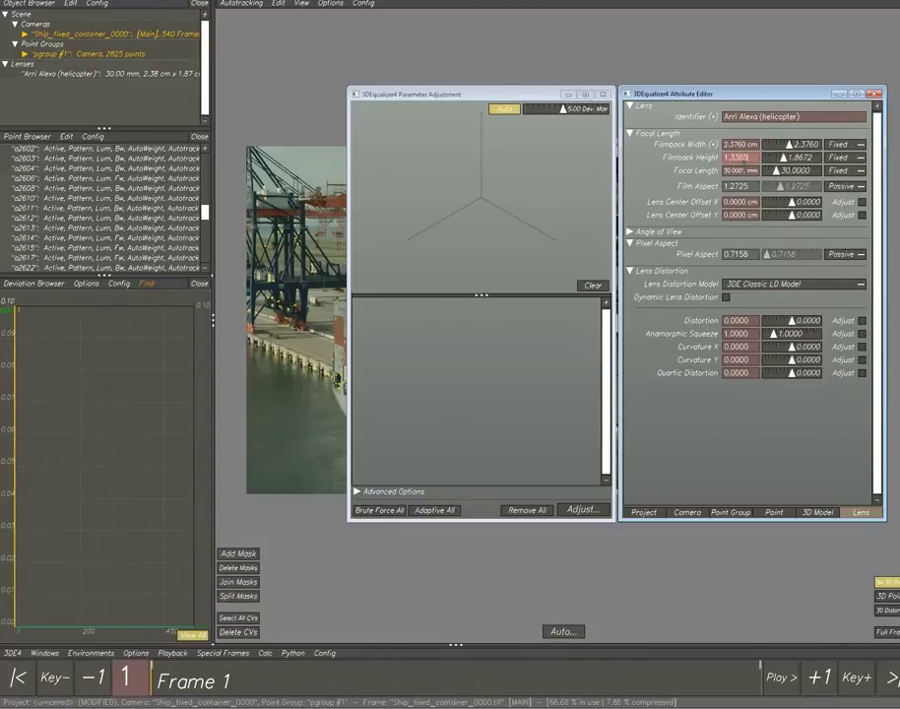
pyautogui.press('Return')
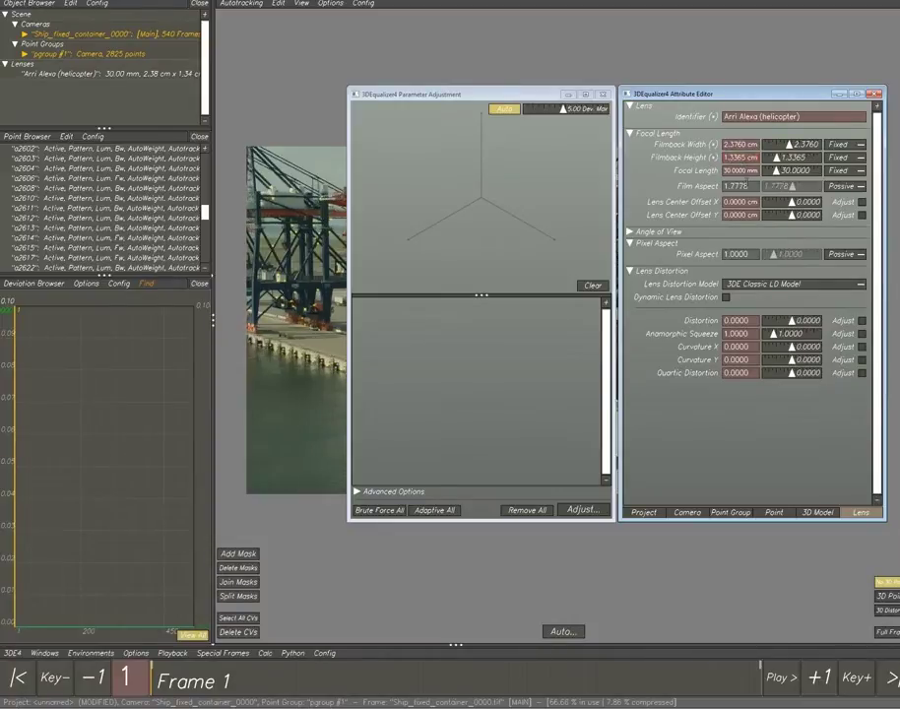
# - Make the lens focal length adjustable and give it a custom range of 30 to 300 mm
pyautogui.click(839, 171)
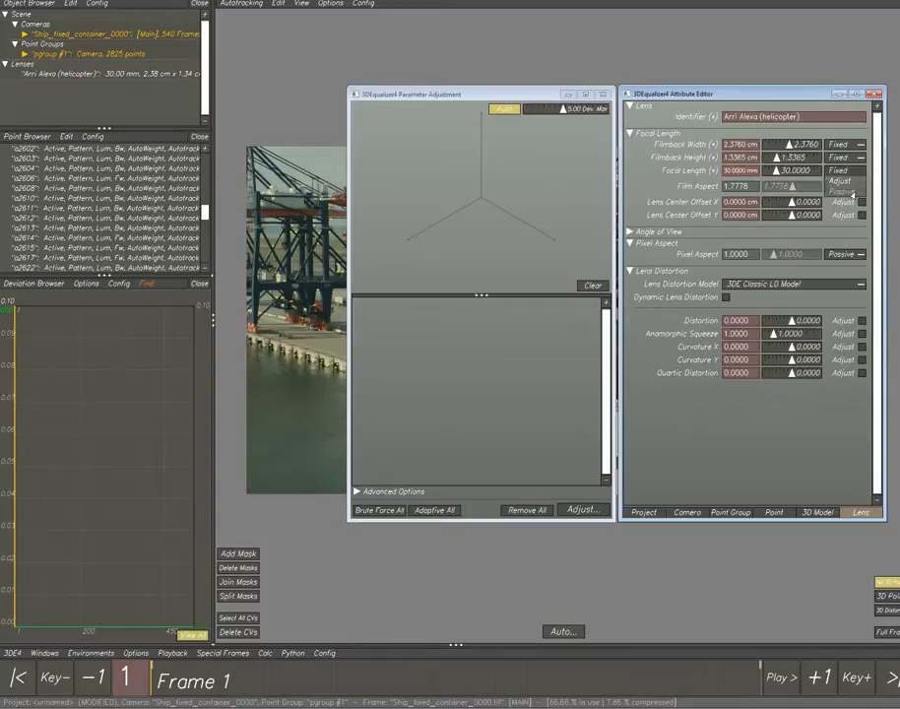
pyautogui.click(839, 180)
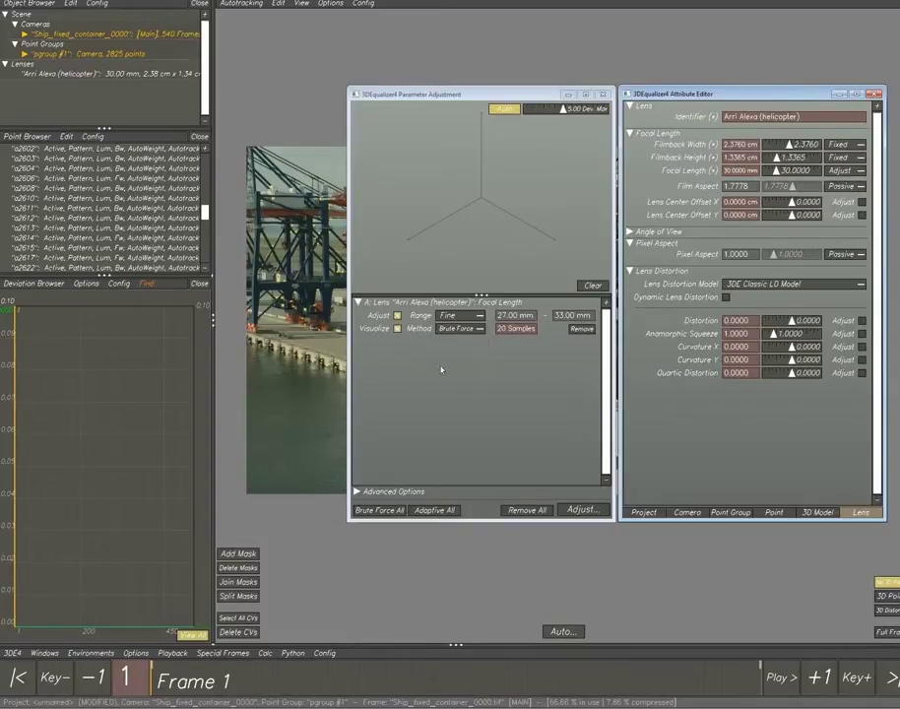
pyautogui.click(475, 315)
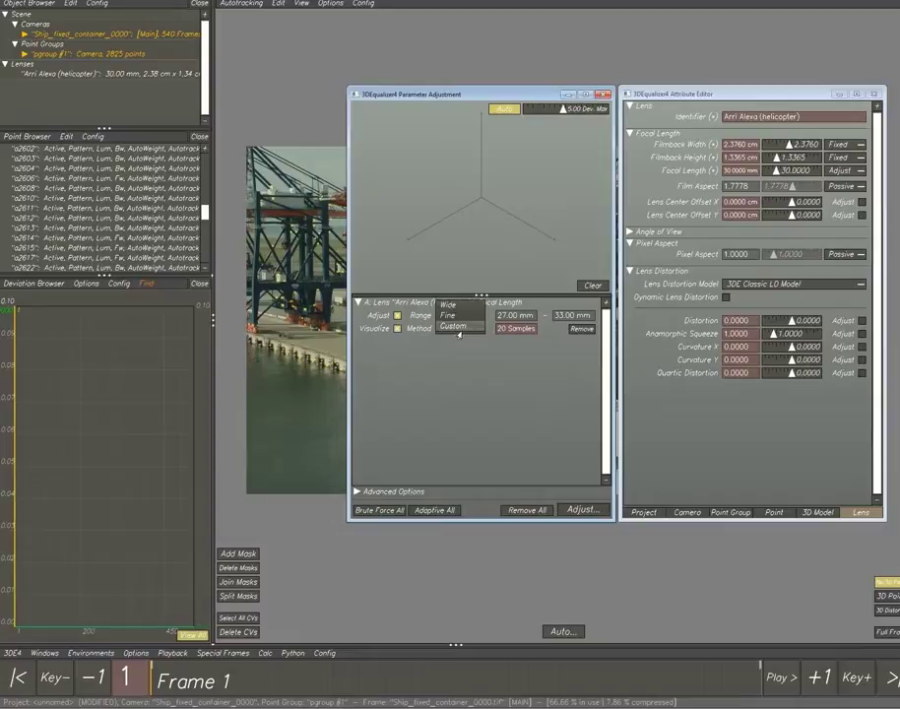
pyautogui.click(463, 327)
pyautogui.click(509, 317)
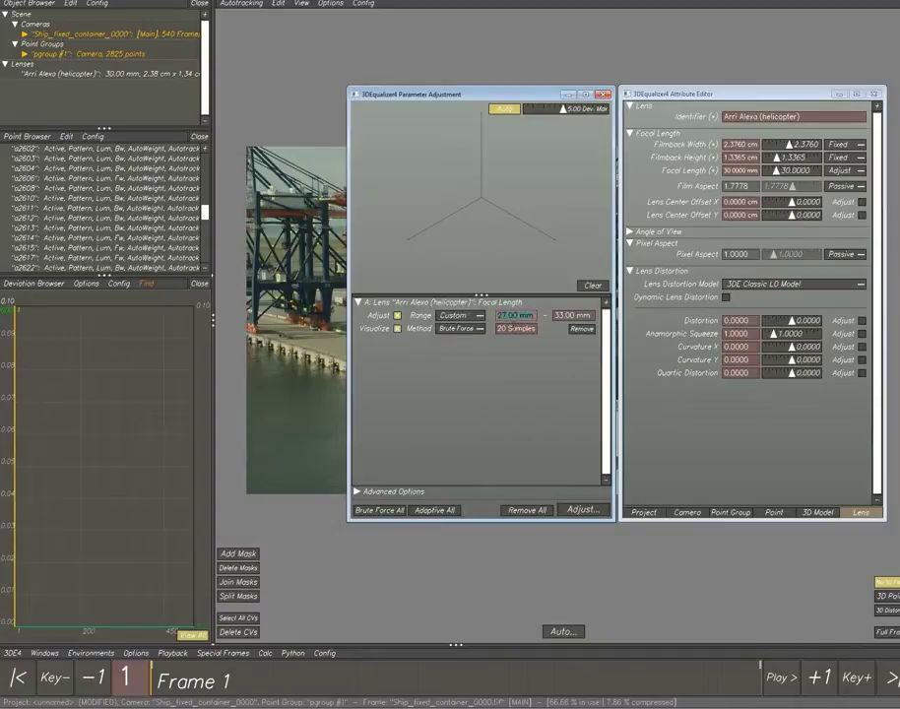
pyautogui.write('30')
pyautogui.press('Tab')
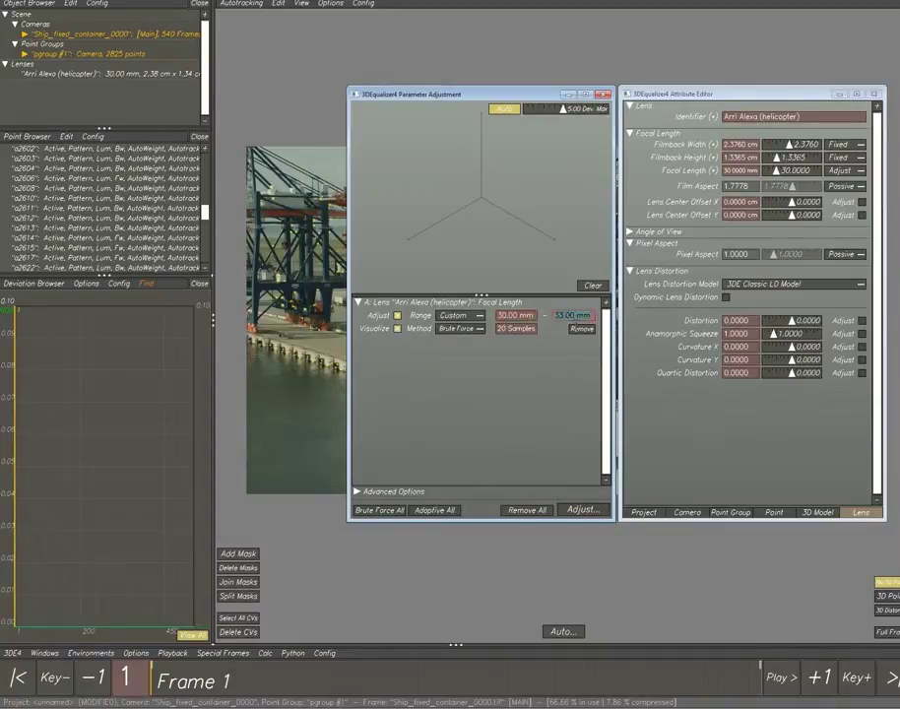
pyautogui.write('300')
pyautogui.press('Return')
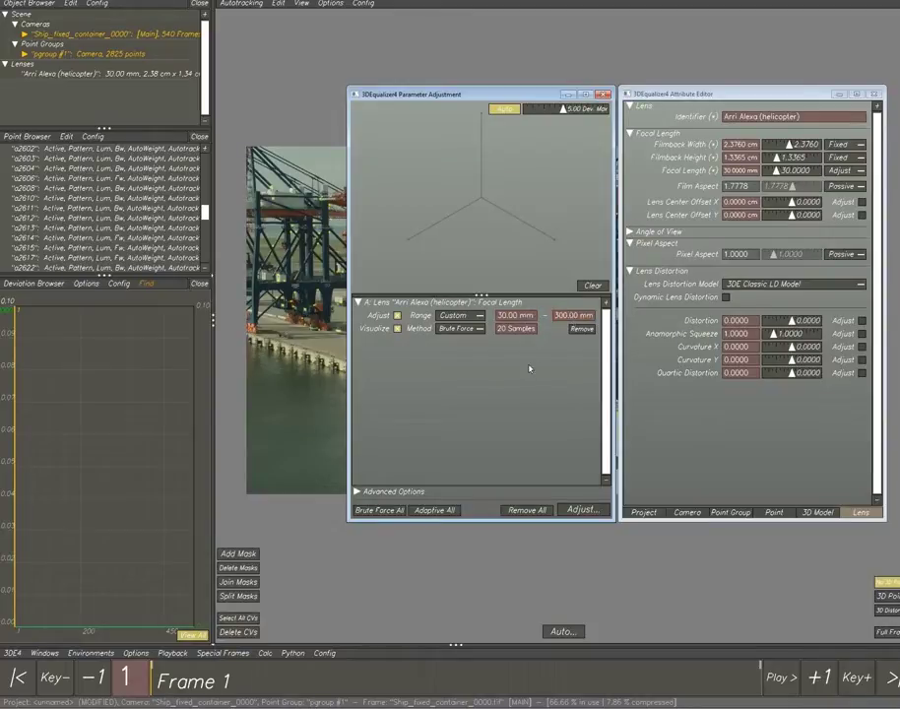
# - Run the focal length adjustment with the Adaptive method and transfer the best parameters into the project
pyautogui.click(461, 328)
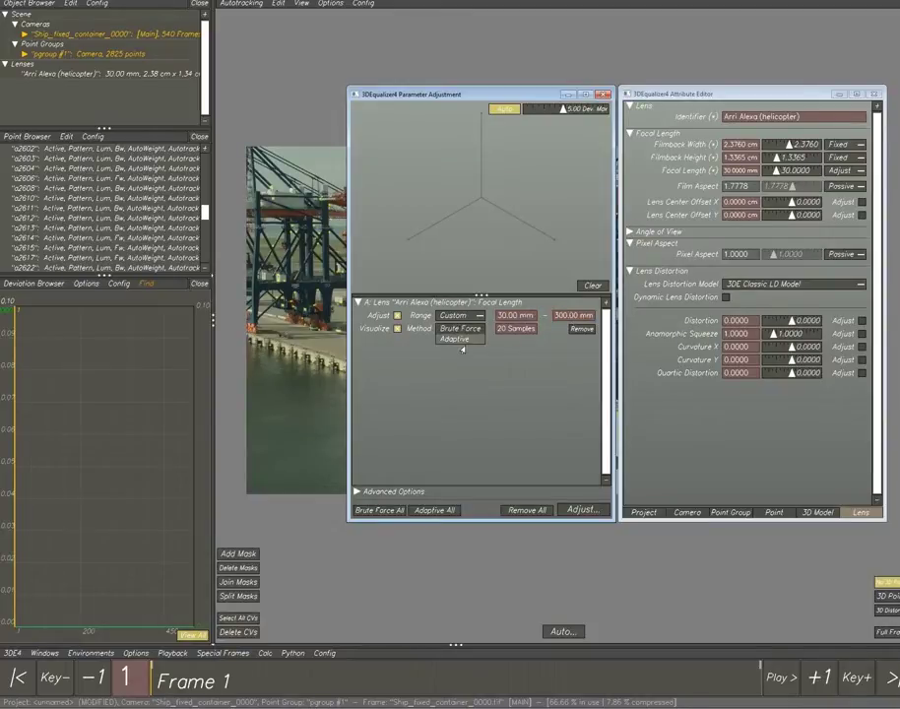
pyautogui.click(461, 342)
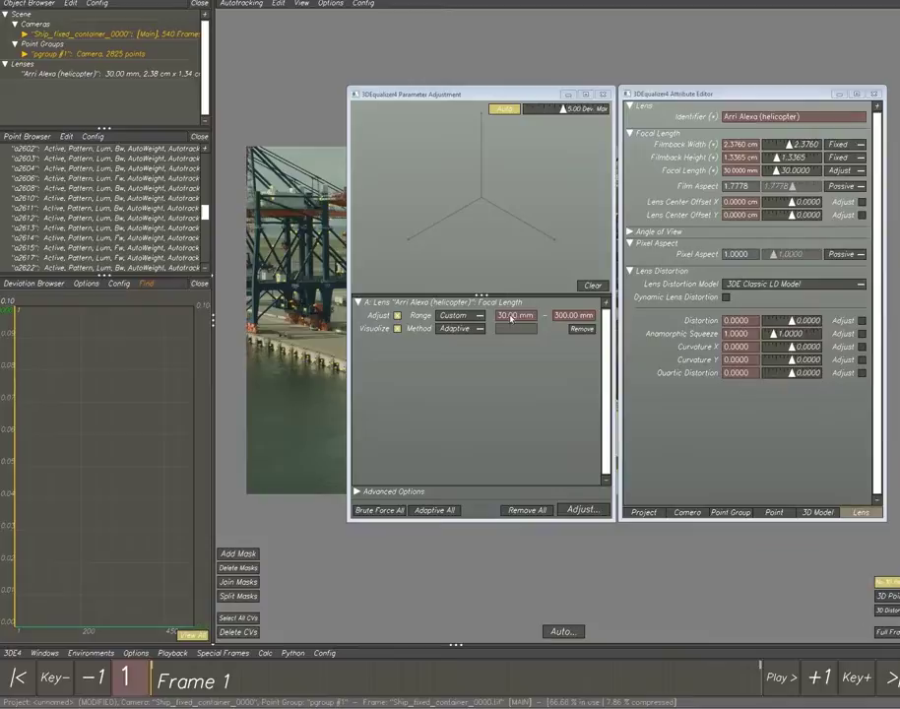
pyautogui.click(594, 516)
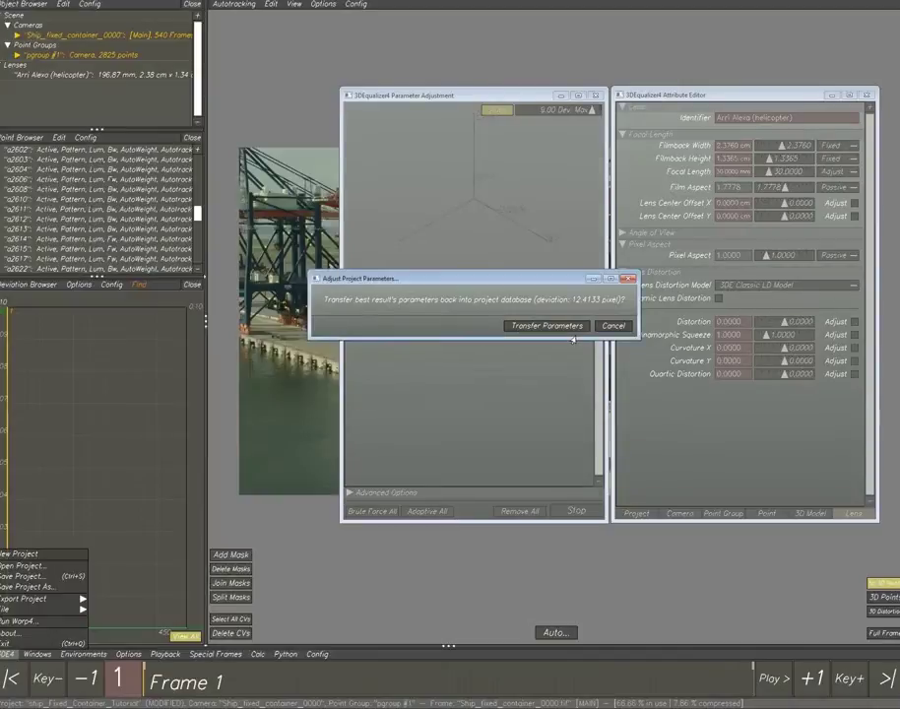
pyautogui.click(572, 331)
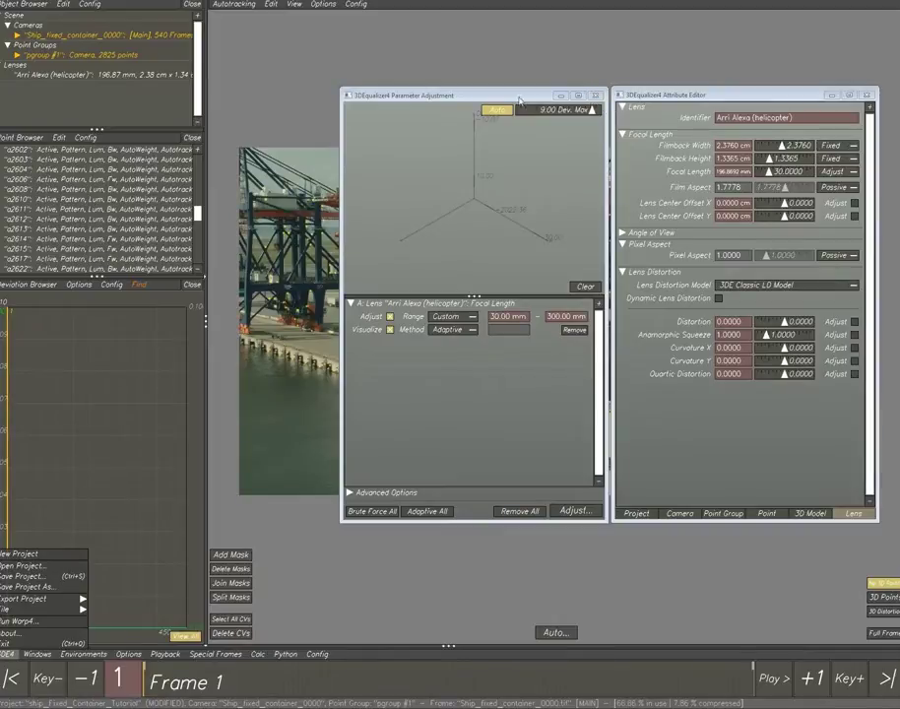
# - Move the Parameter Adjustment and Attribute Editor windows off the footage and go to frame 352
pyautogui.moveTo(544, 102); pyautogui.dragTo(899, 141)
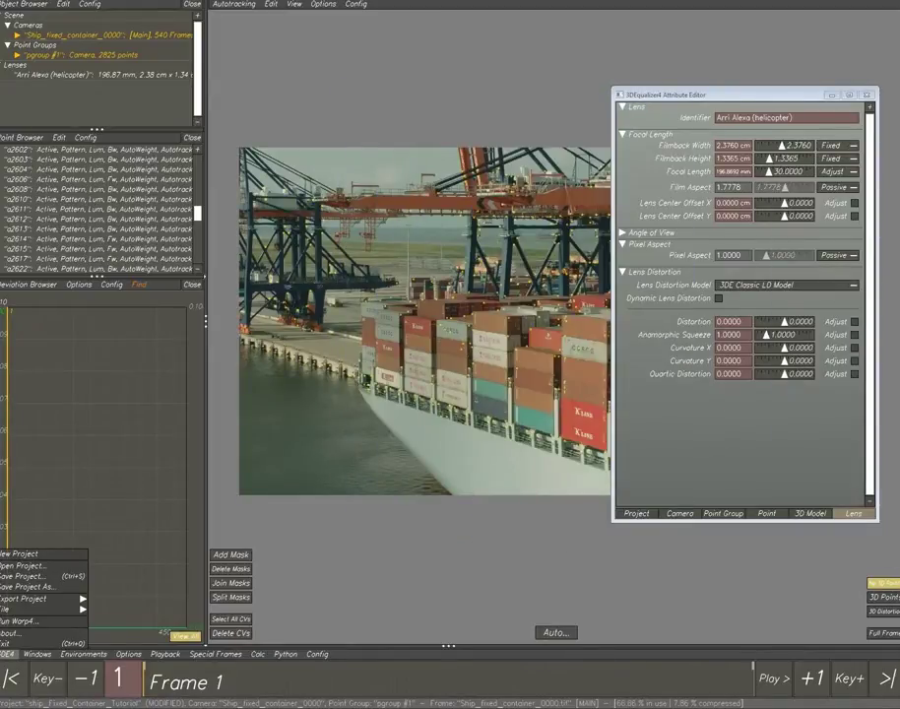
pyautogui.moveTo(738, 96); pyautogui.dragTo(899, 102)
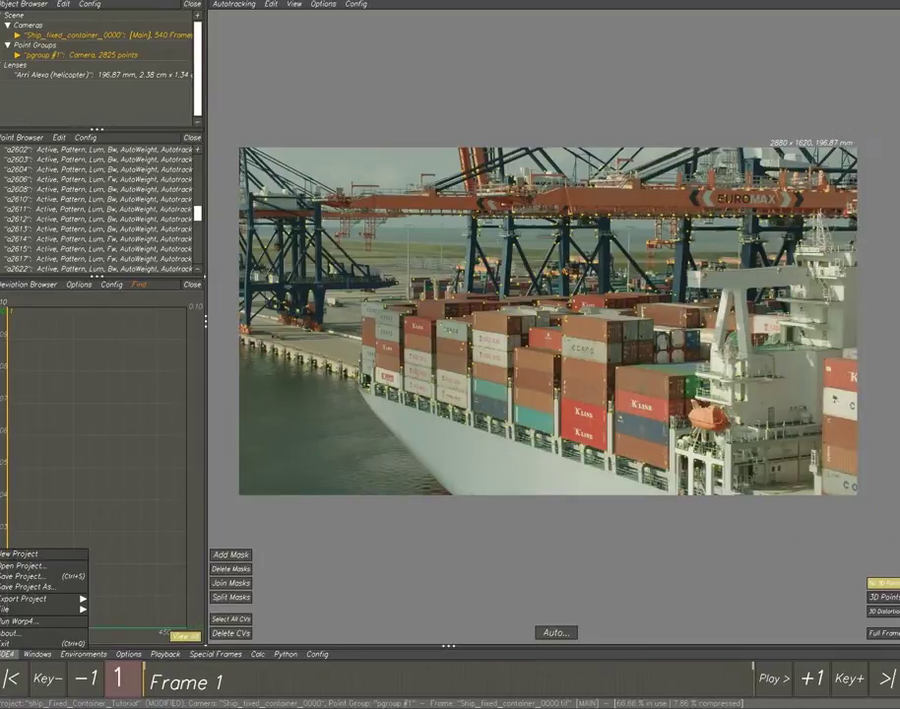
pyautogui.moveTo(171, 683); pyautogui.dragTo(548, 680)
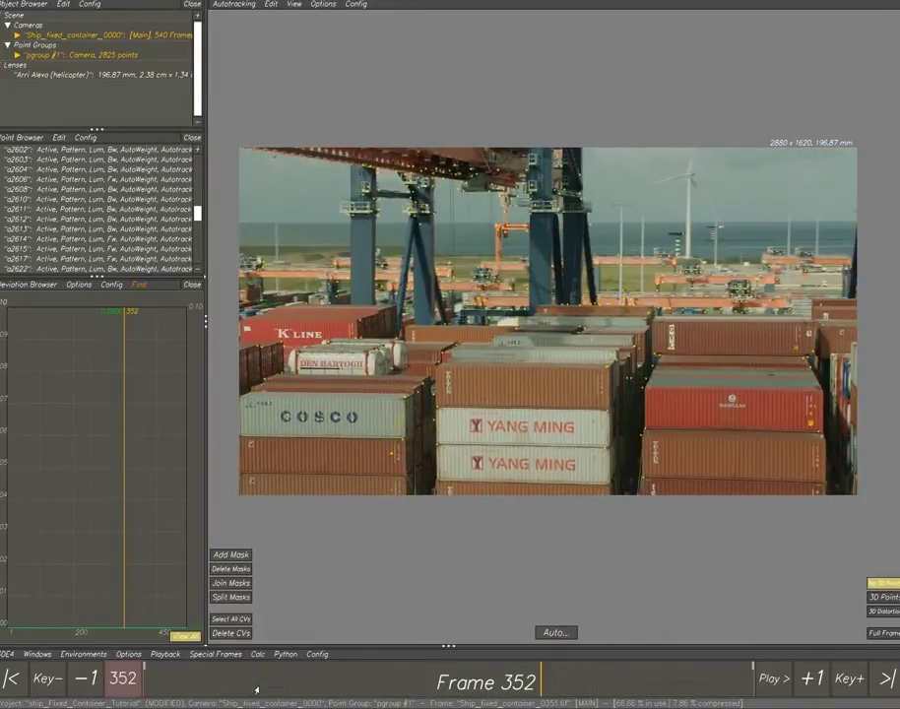
# - Calculate all objects from scratch and use the result during finetuning
pyautogui.click(259, 654)
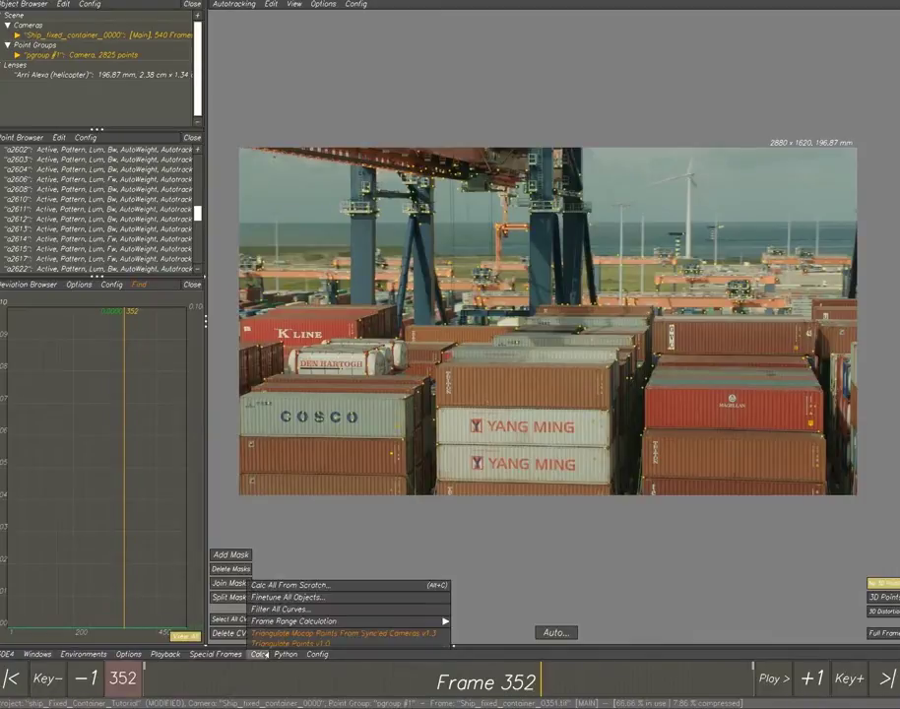
pyautogui.click(300, 586)
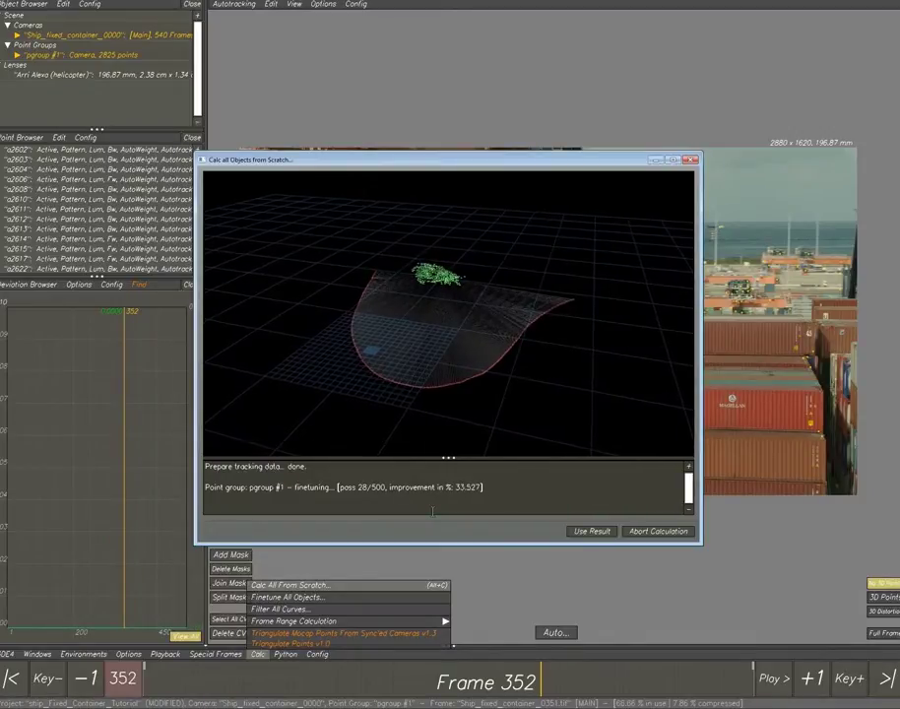
pyautogui.click(595, 532)
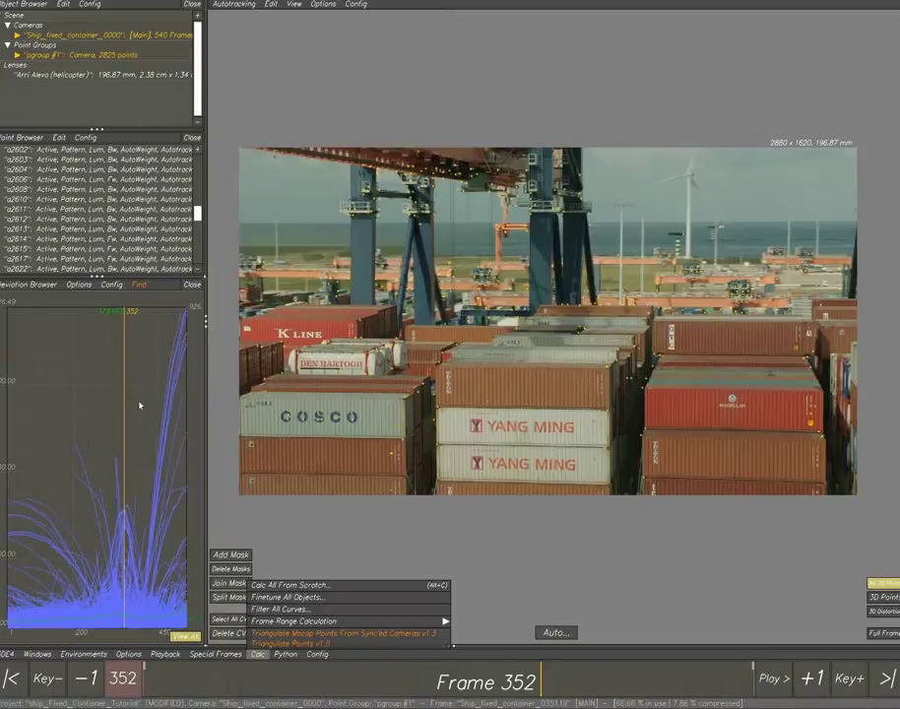
# - Widen the Deviation Browser, select the curves with high deviation, and delete their tracking points
pyautogui.click(205, 320)
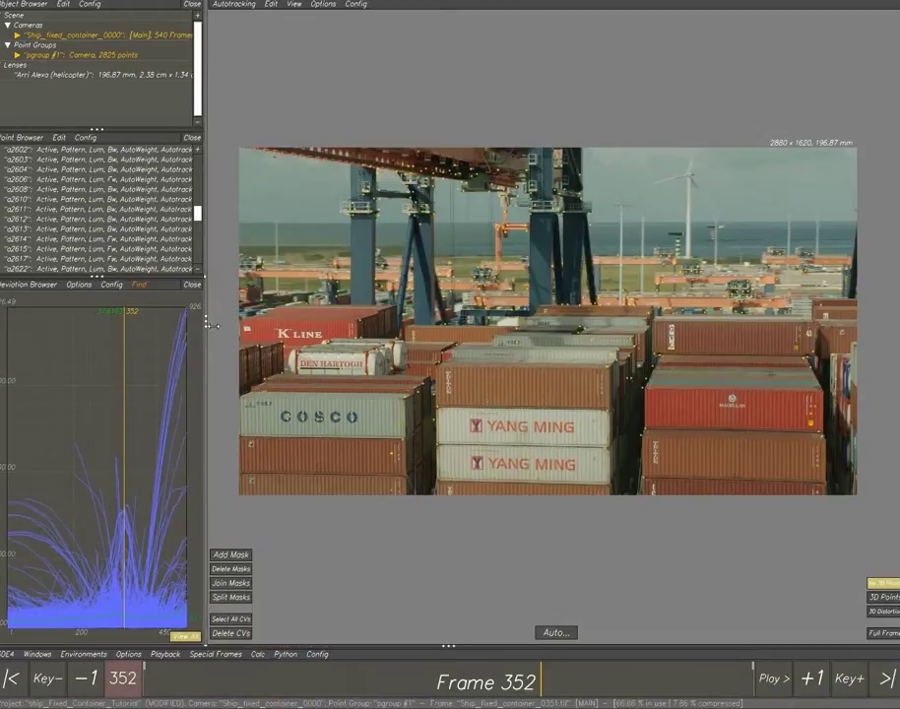
pyautogui.moveTo(205, 320); pyautogui.dragTo(450, 323)
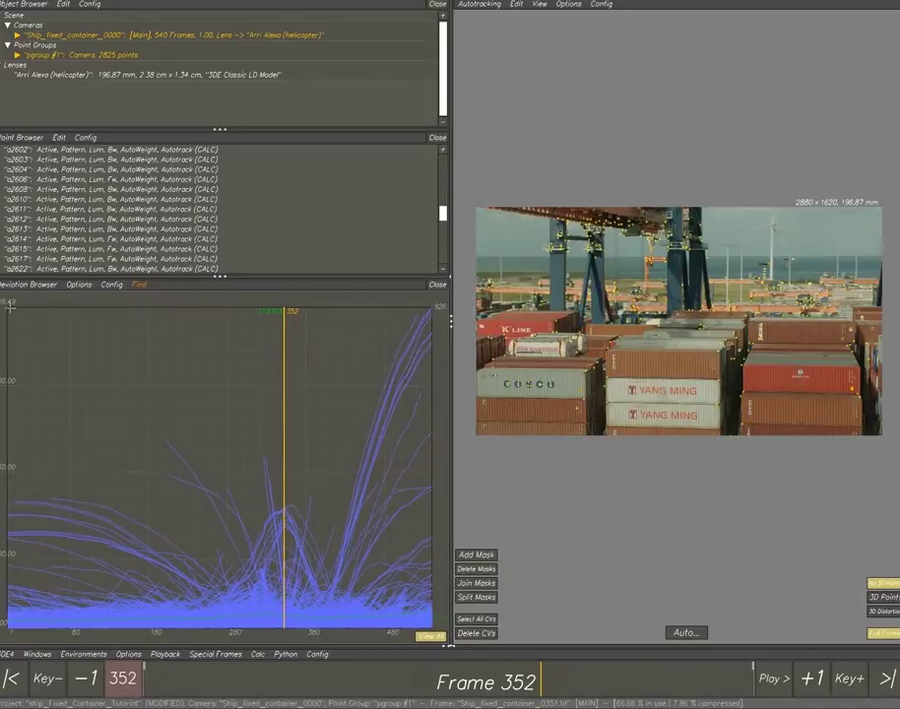
pyautogui.moveTo(135, 369); pyautogui.dragTo(448, 596)
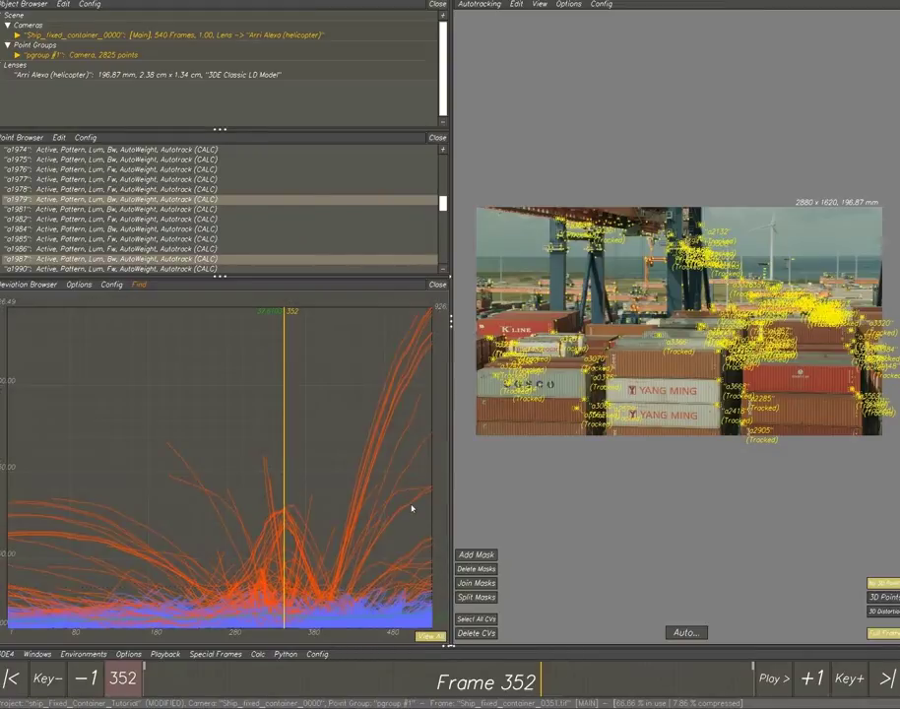
pyautogui.rightClick(211, 263)
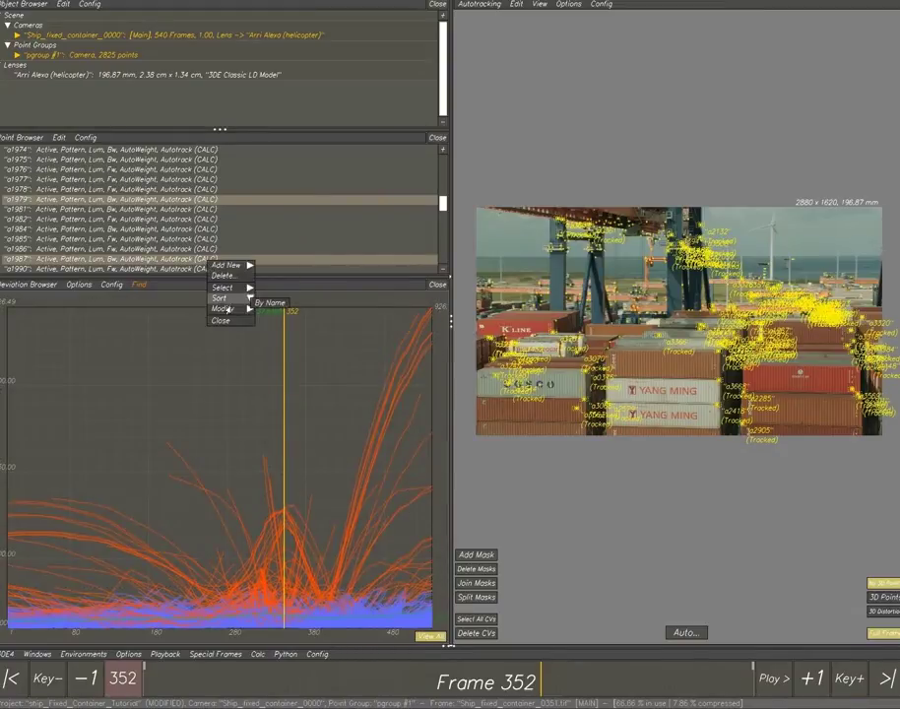
pyautogui.click(238, 289)
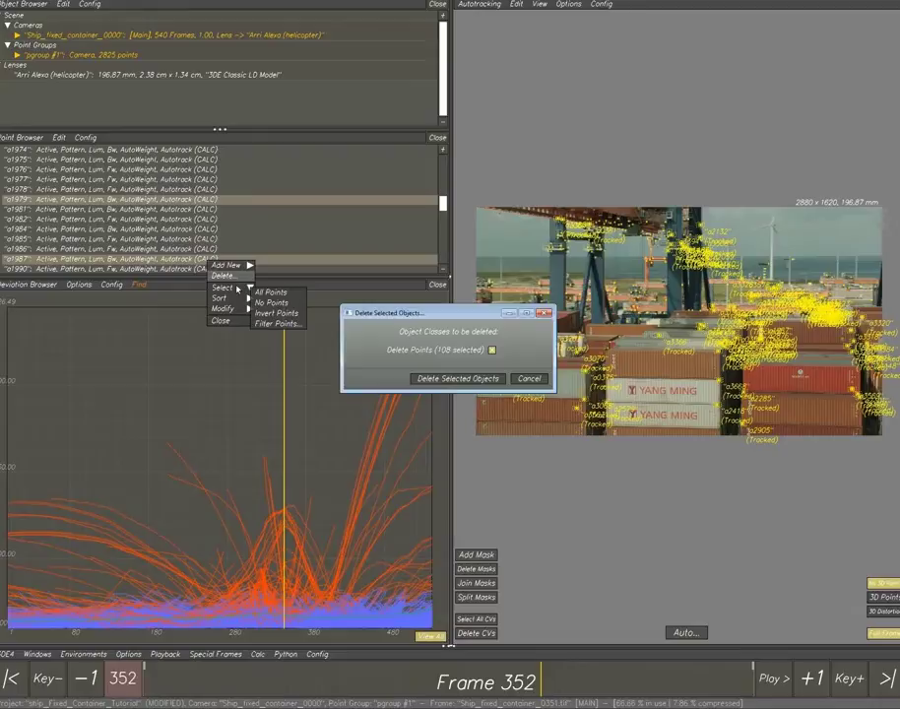
pyautogui.click(457, 381)
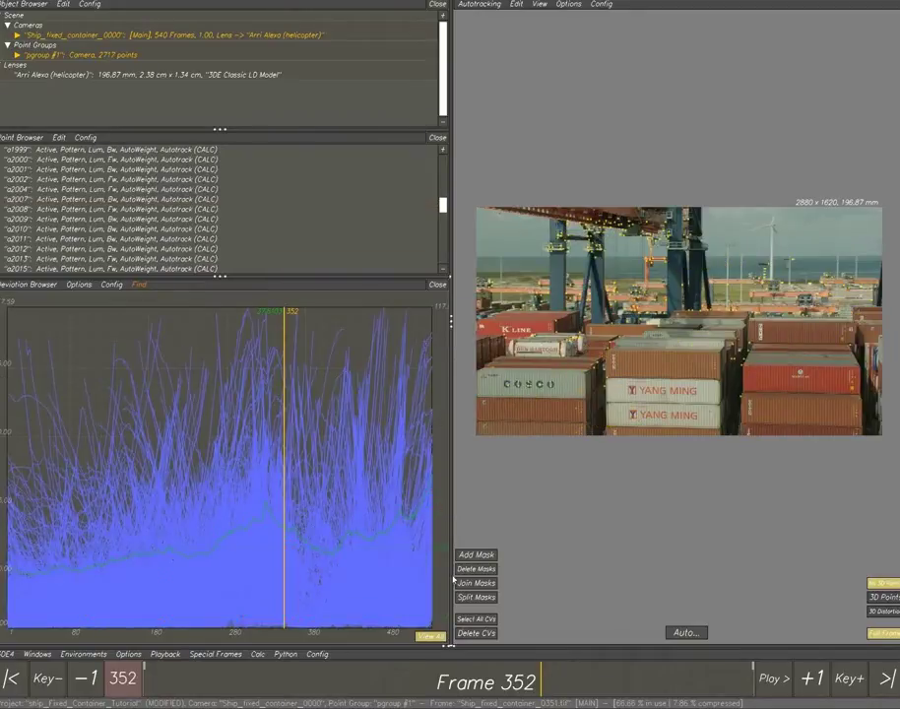
# - Recalculate everything from scratch with the remaining points and use the finished result
pyautogui.click(258, 654)
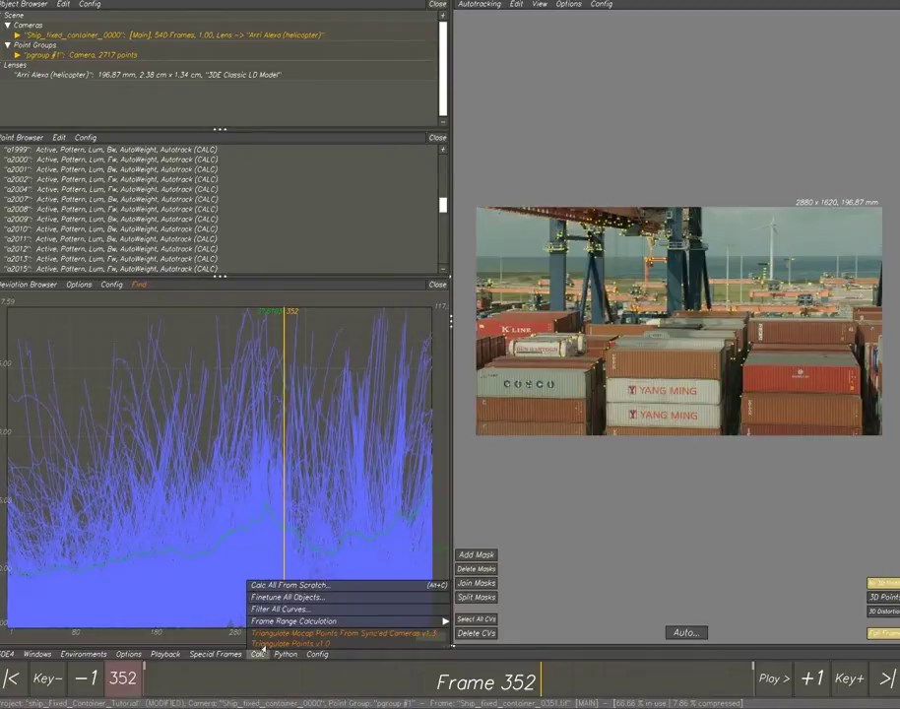
pyautogui.click(290, 585)
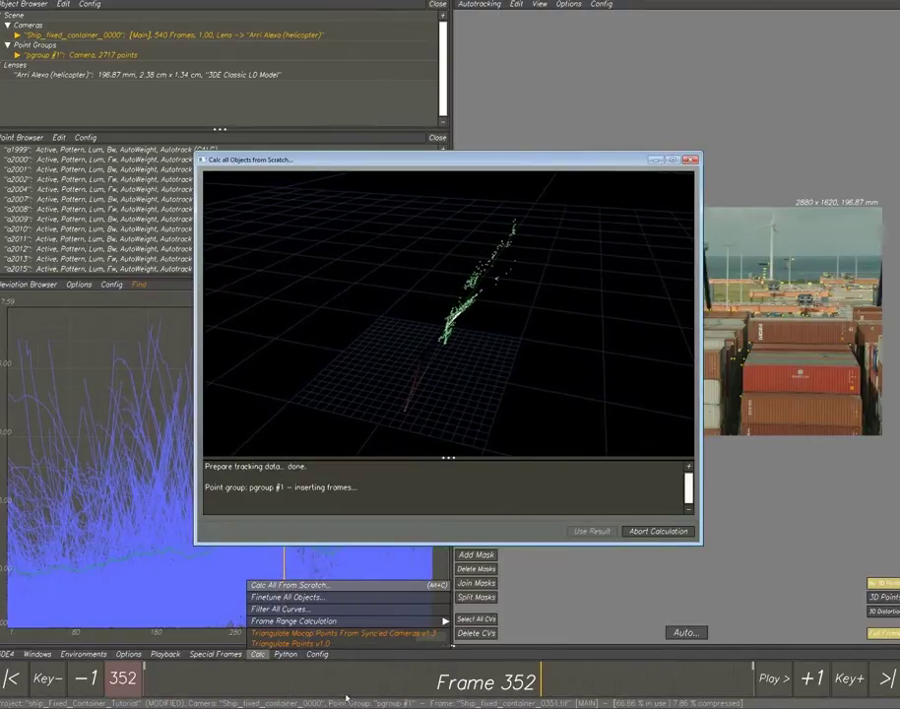
pyautogui.moveTo(292, 708)
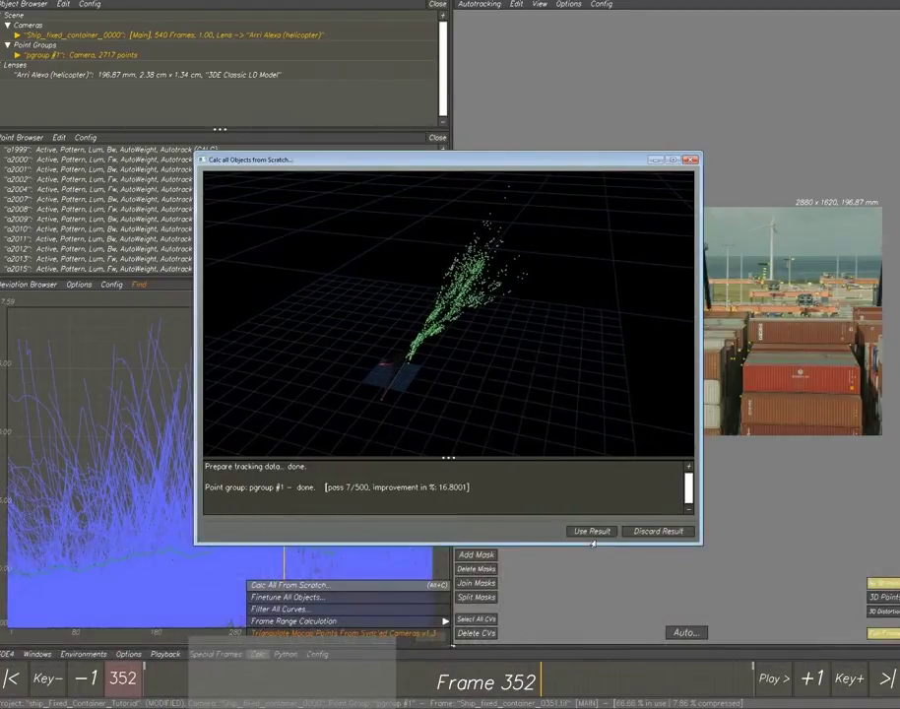
pyautogui.click(593, 536)
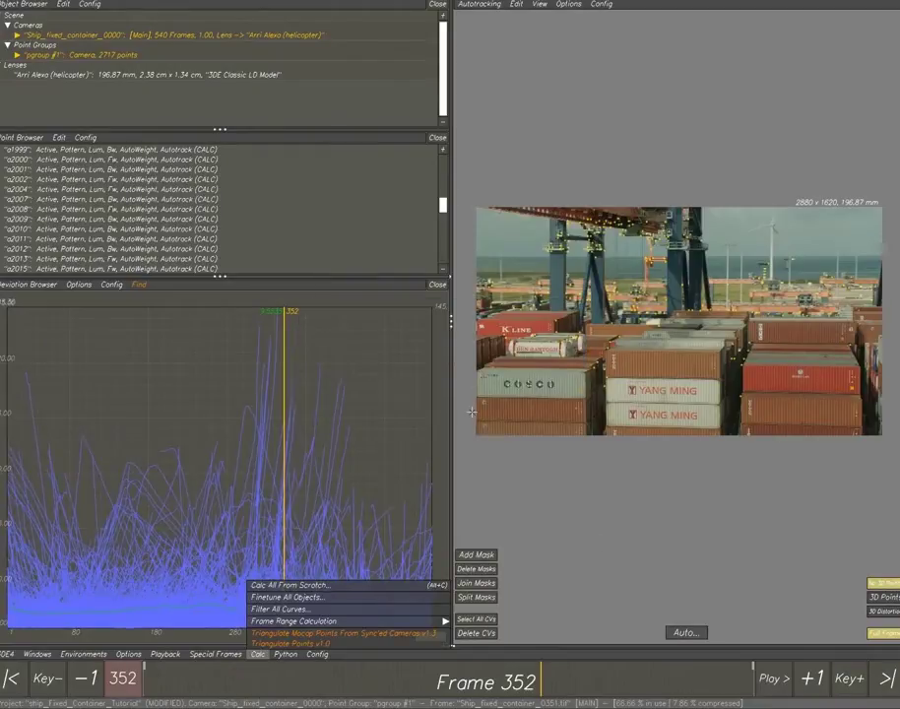
# - Run the lens focal length adjustment with Wide range from 5 to 100 mm and 20 brute-force samples, transferring the best parameters to the project
pyautogui.moveTo(898, 136); pyautogui.dragTo(526, 109)
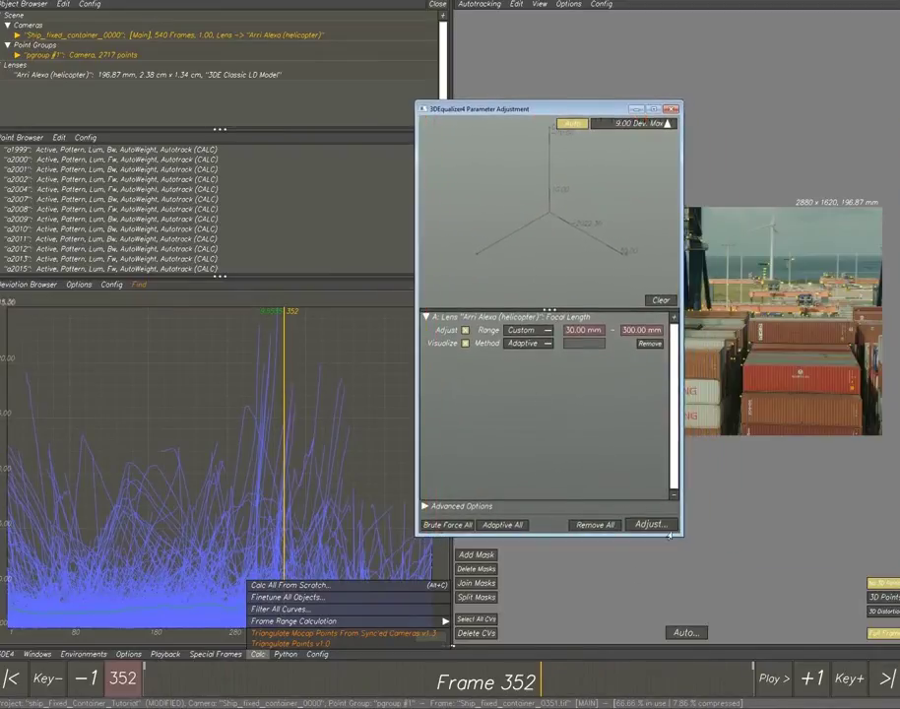
pyautogui.click(662, 529)
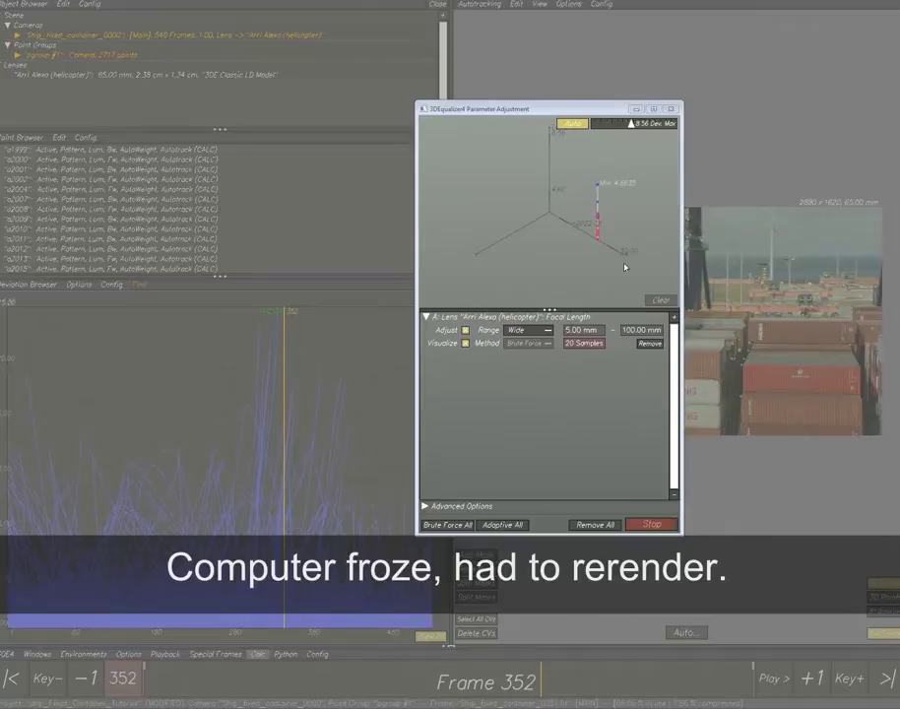
pyautogui.moveTo(591, 261); pyautogui.dragTo(632, 246)
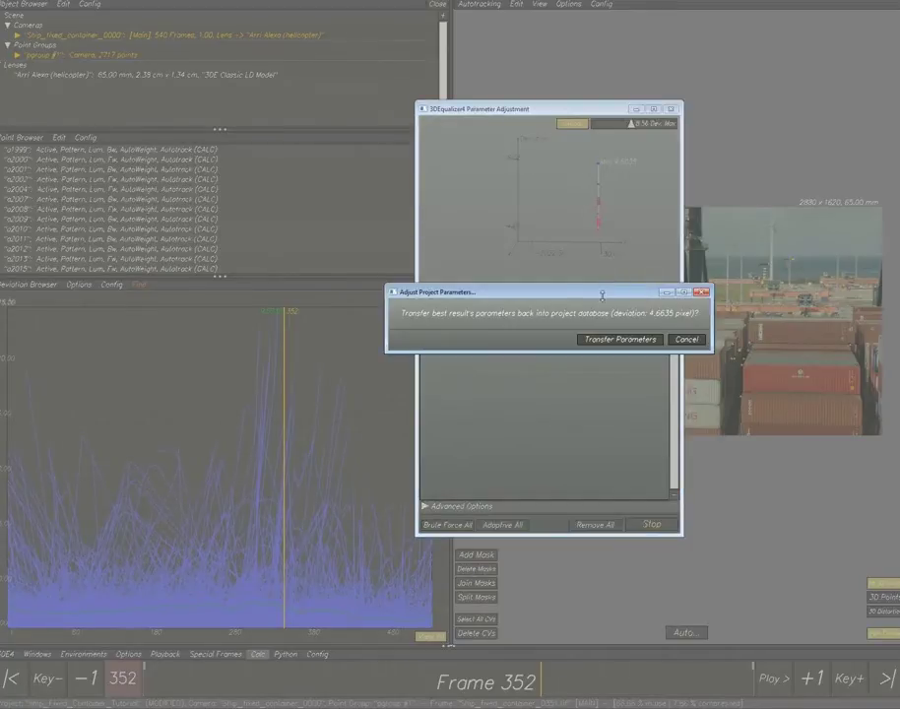
pyautogui.click(618, 340)
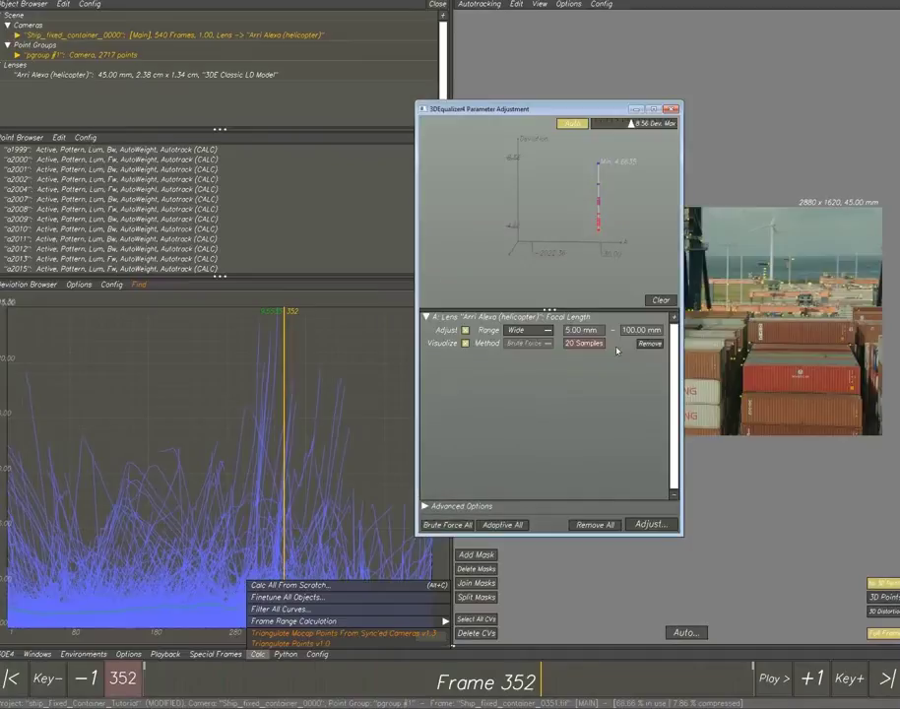
# - Close the Attribute Editor and Parameter Adjustment windows
pyautogui.moveTo(795, 105); pyautogui.dragTo(731, 105)
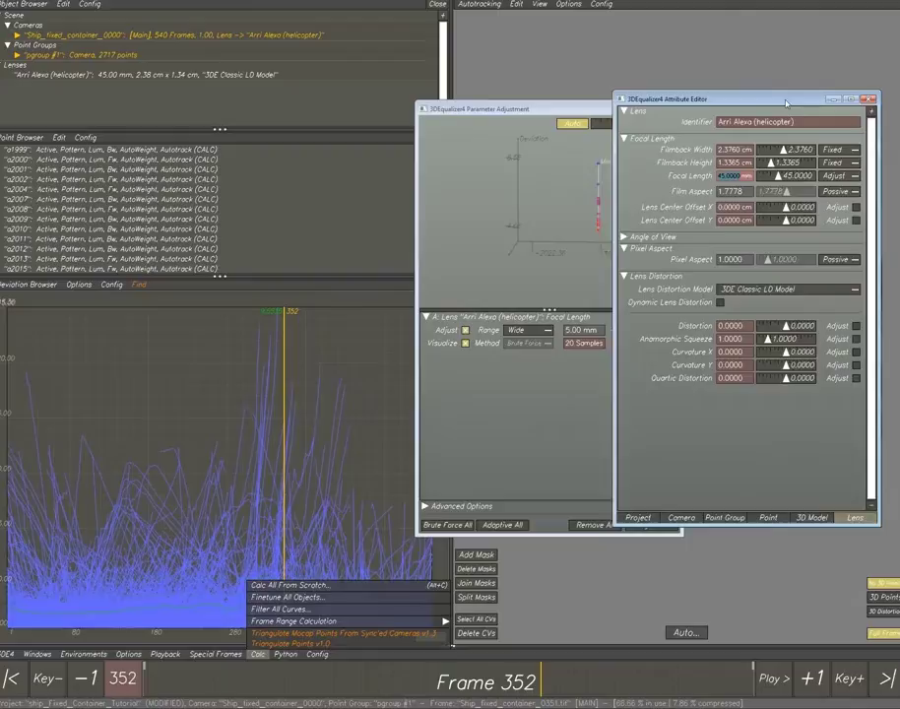
pyautogui.click(868, 99)
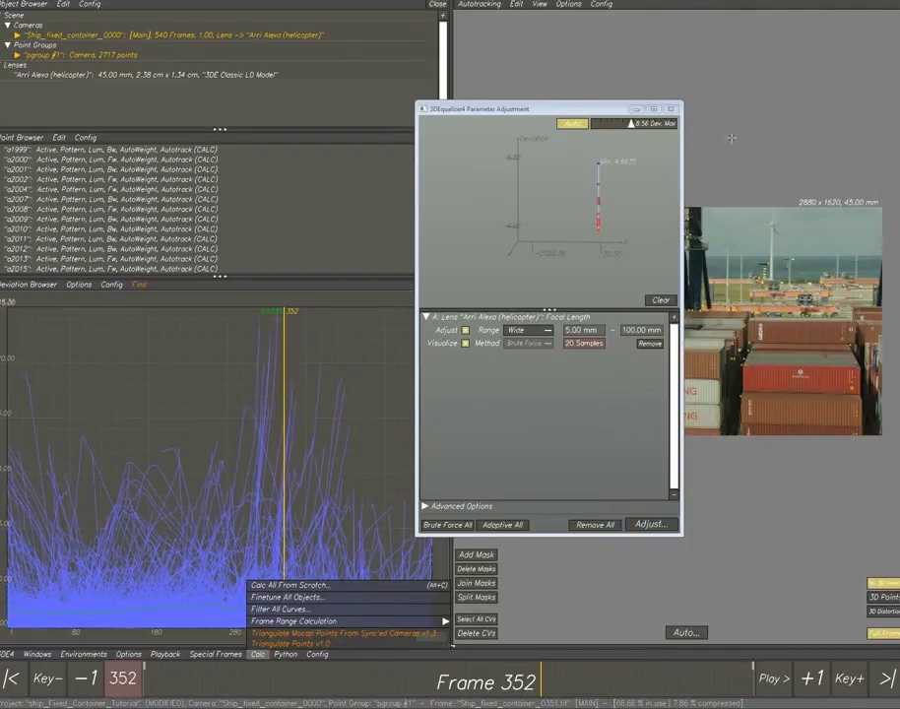
pyautogui.click(671, 108)
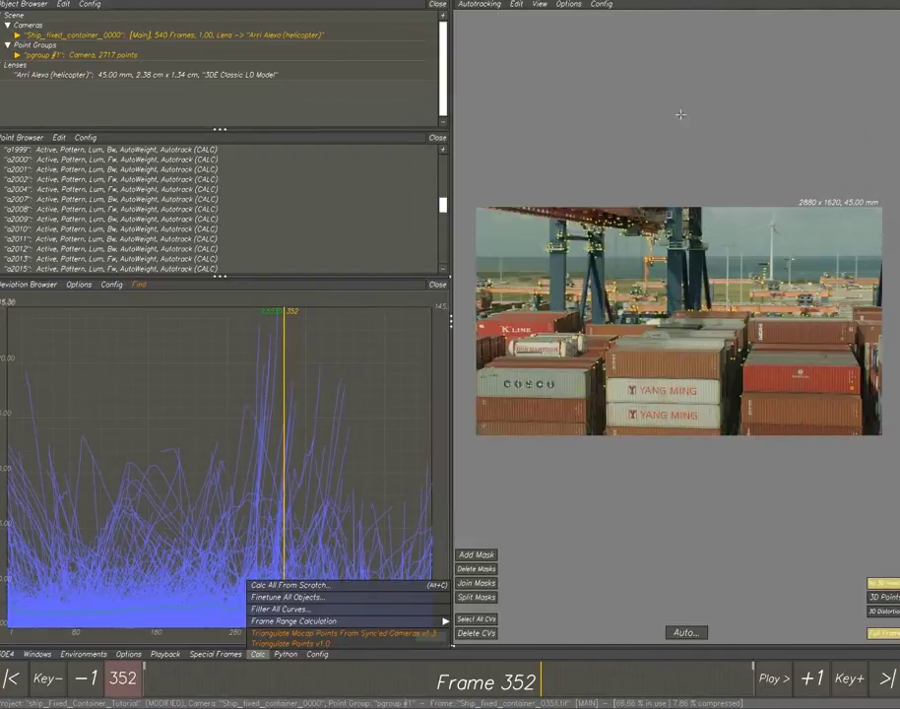
# - Calculate all objects from scratch with the adjusted focal length, inspect the 3D point cloud, and use the result
pyautogui.click(285, 586)
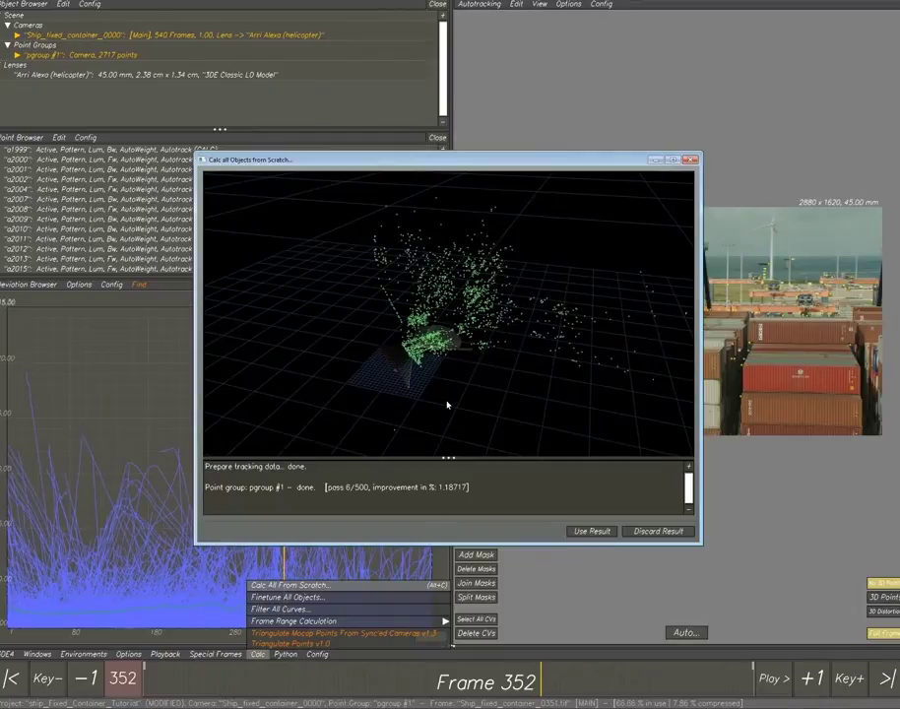
pyautogui.moveTo(447, 404); pyautogui.dragTo(658, 370, button='middle')
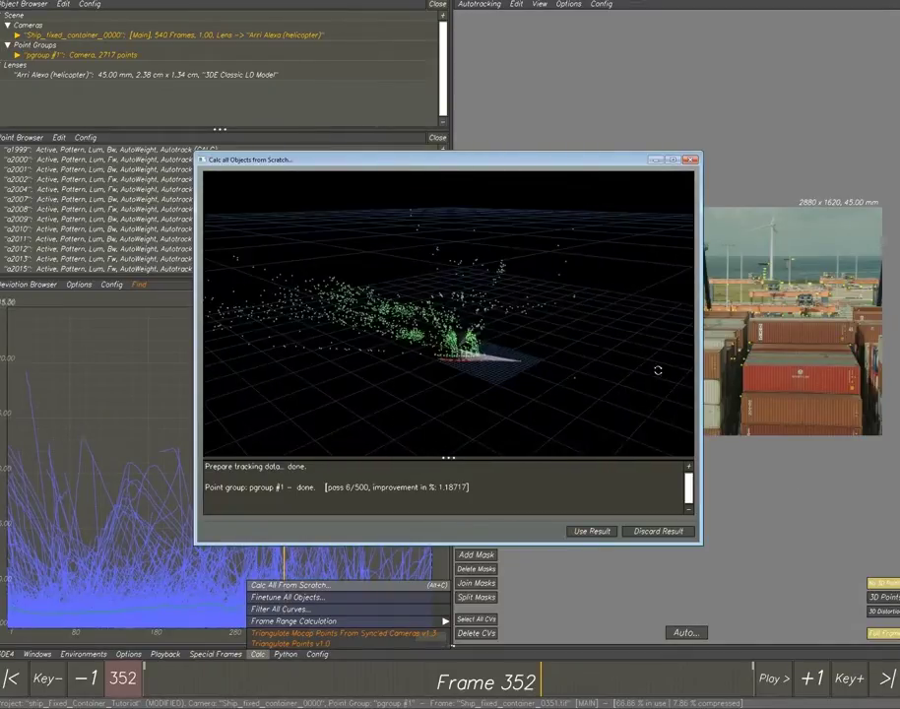
pyautogui.click(601, 534)
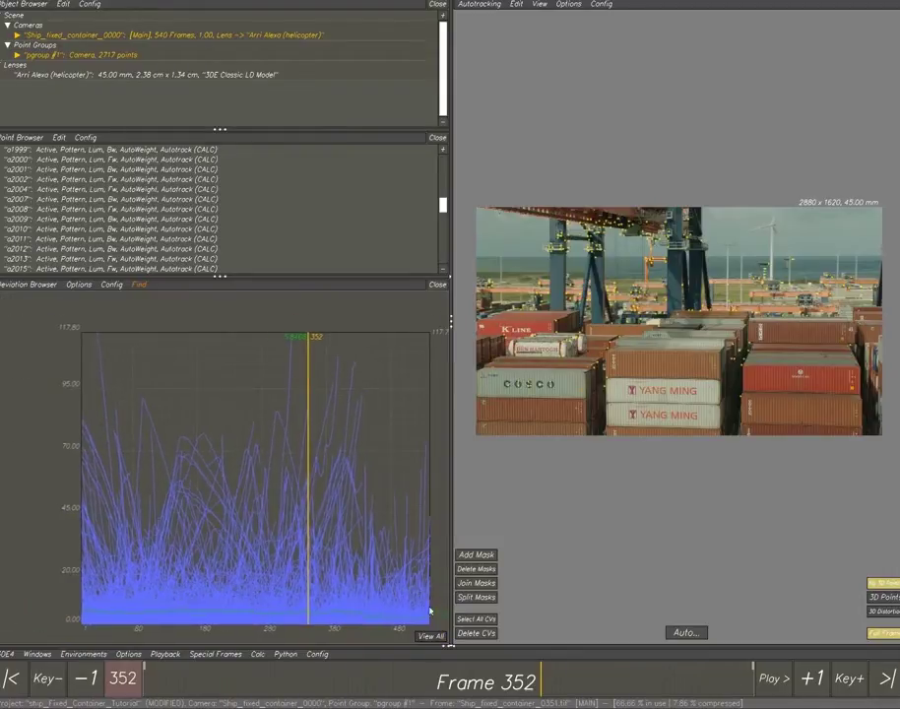
# - Select the deviation curves rising above about 29 pixels and delete their tracking points
pyautogui.moveTo(428, 584); pyautogui.dragTo(394, 579, button='middle')
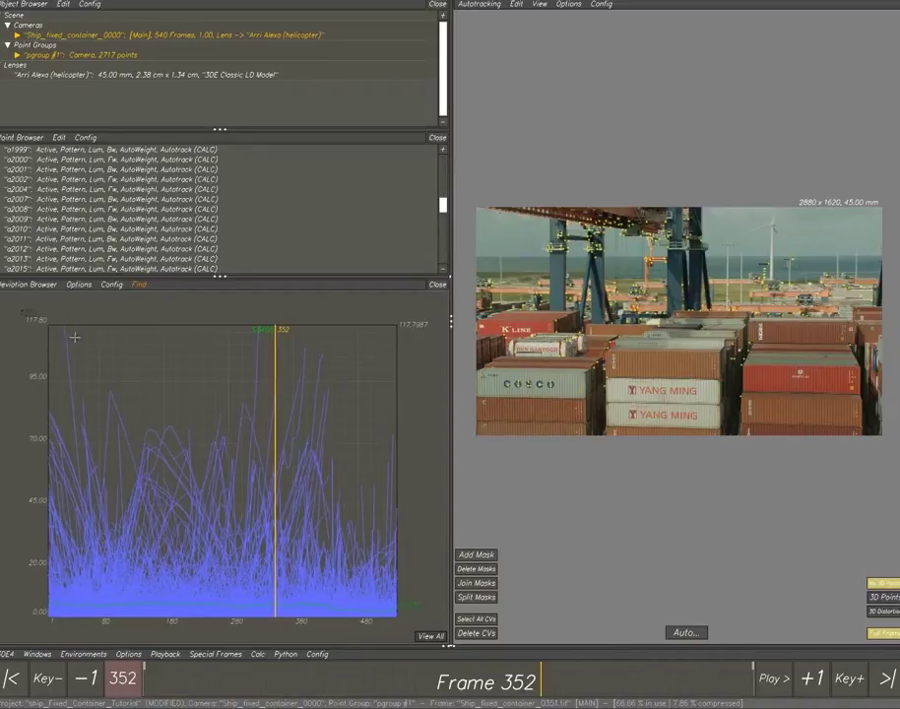
pyautogui.moveTo(22, 312); pyautogui.dragTo(434, 556)
pyautogui.press('Delete')
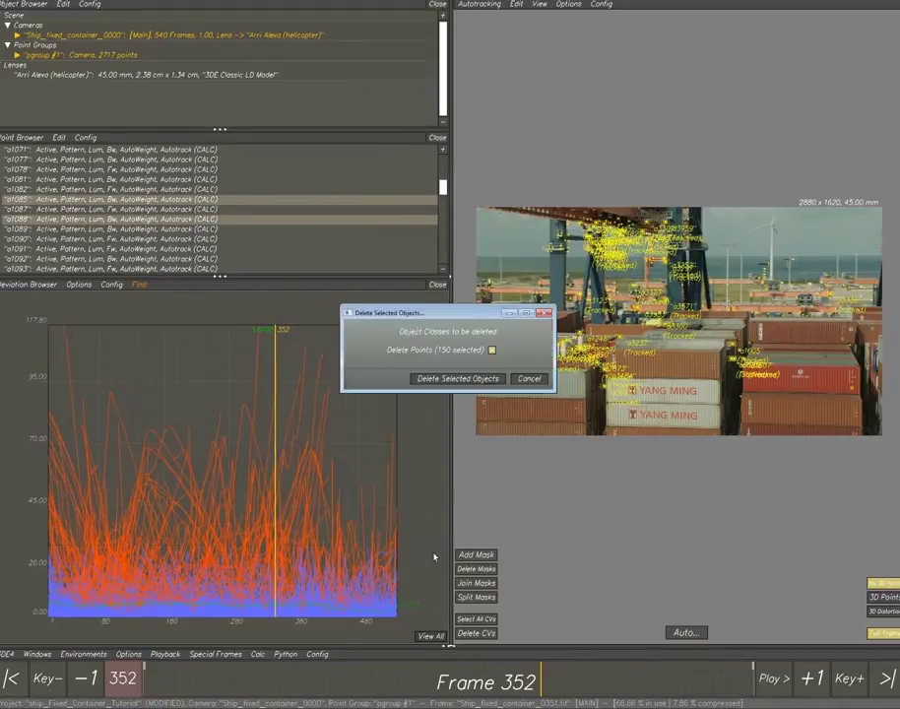
pyautogui.press('Return')
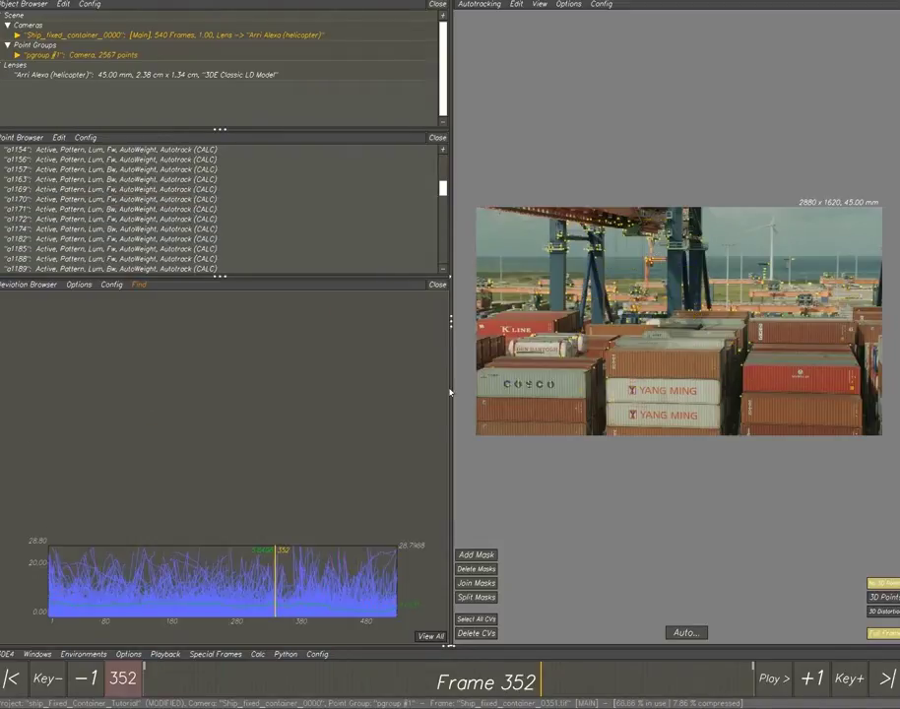
# - Recalculate all objects from scratch with the remaining points and use the finished result
pyautogui.moveTo(335, 583); pyautogui.dragTo(331, 625, button='right')
pyautogui.moveTo(327, 593); pyautogui.dragTo(329, 480, button='middle')
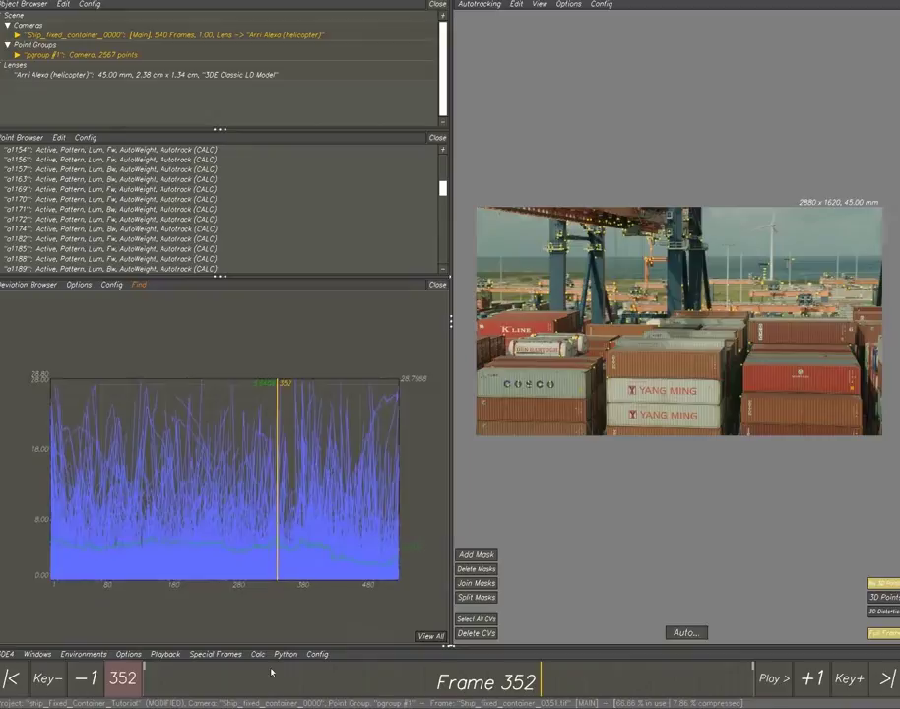
pyautogui.click(258, 654)
pyautogui.click(290, 586)
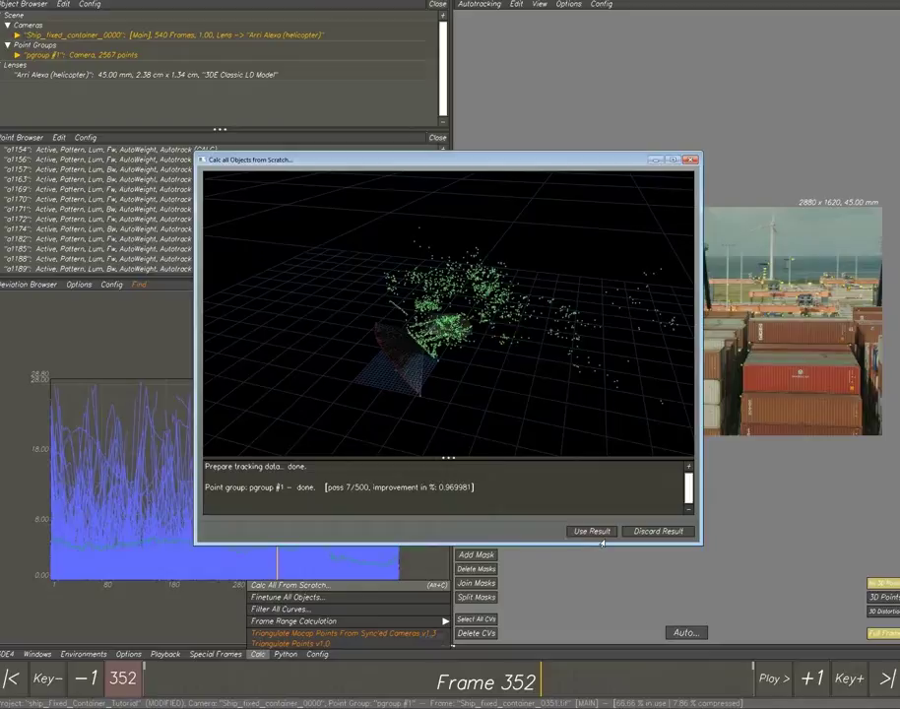
pyautogui.click(601, 535)
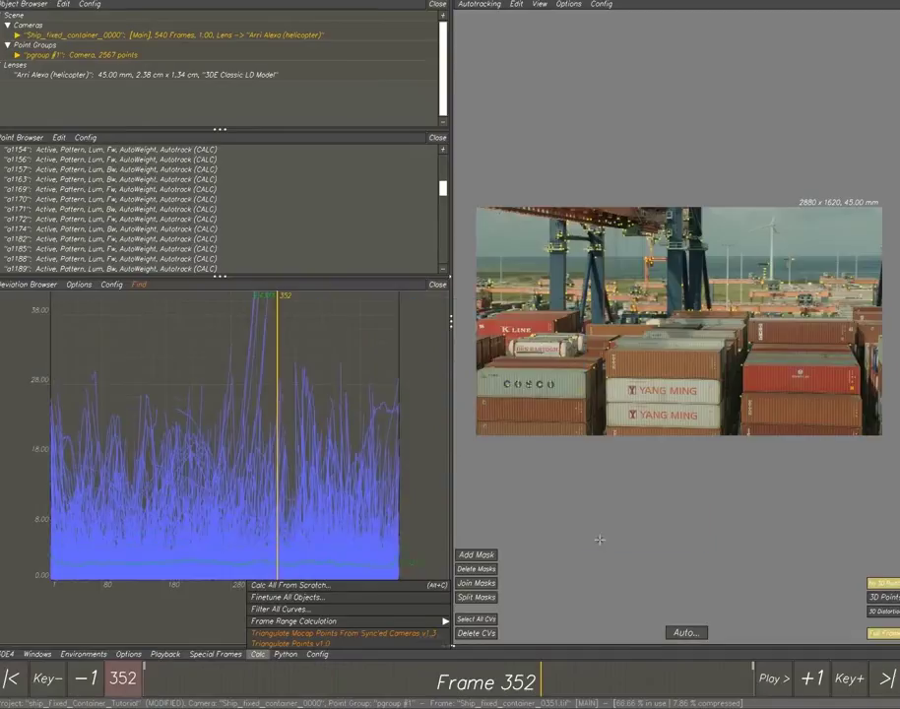
# - Select the curves reaching above about 13 pixels of deviation and delete their tracking points
pyautogui.moveTo(399, 507)
pyautogui.mouseDown(button='right')
pyautogui.moveTo(400, 524)
pyautogui.moveTo(393, 486)
pyautogui.mouseUp(button='right')
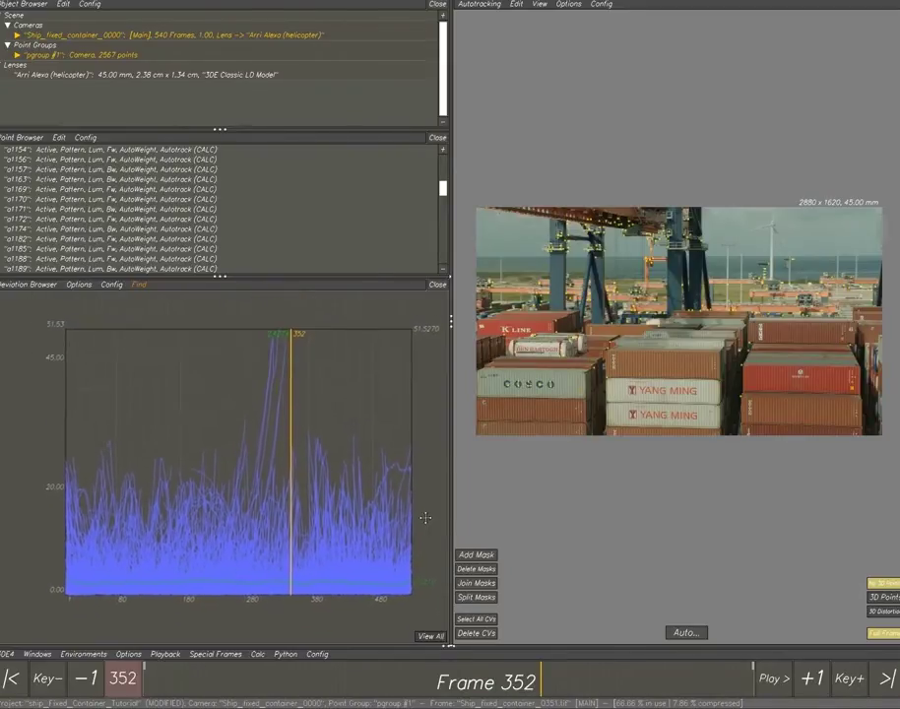
pyautogui.moveTo(44, 316); pyautogui.dragTo(446, 544)
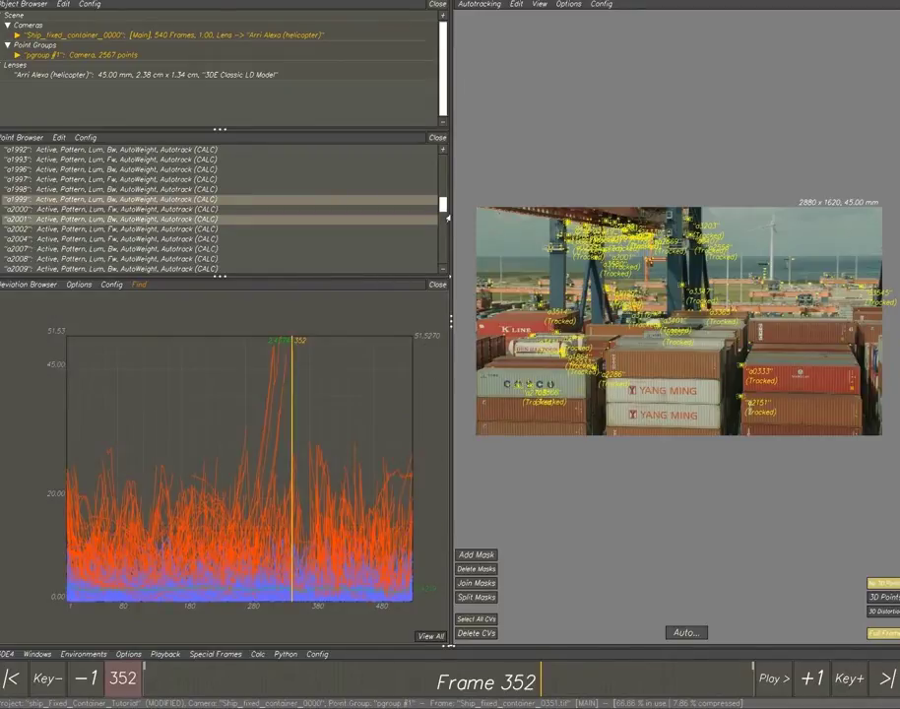
pyautogui.moveTo(444, 205); pyautogui.dragTo(449, 264)
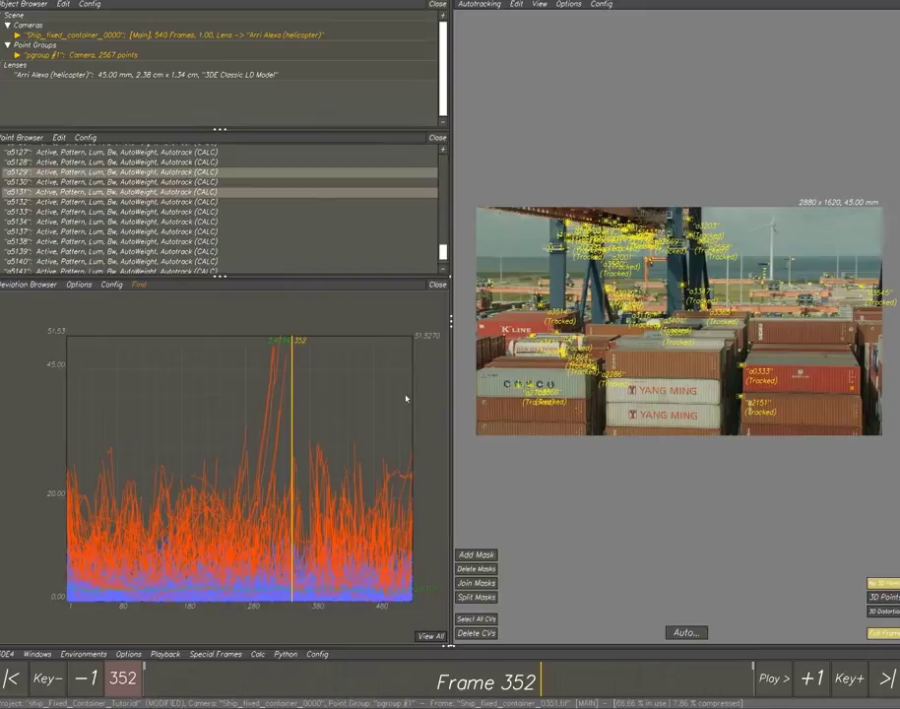
pyautogui.press('Delete')
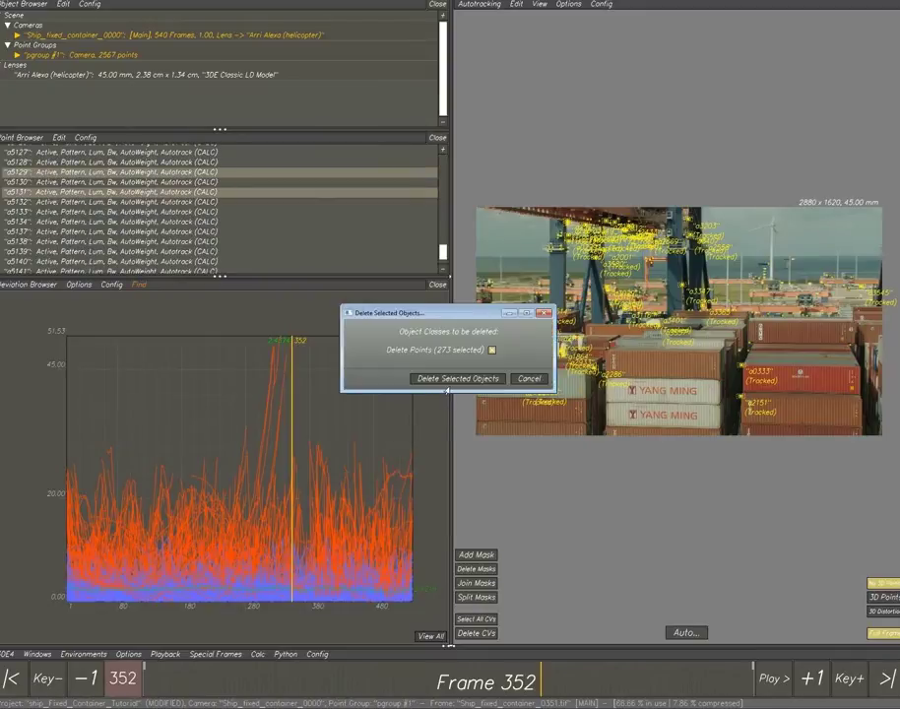
pyautogui.press('Return')
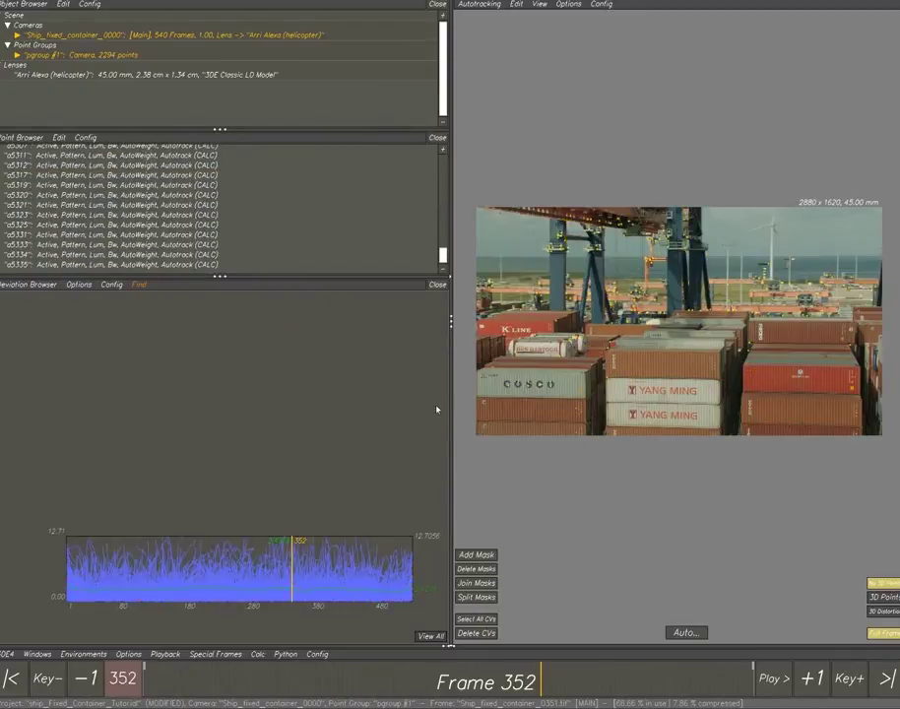
# - Calculate everything from scratch again, use the result, and go back to frame 1
pyautogui.hotkey('alt', 'c')
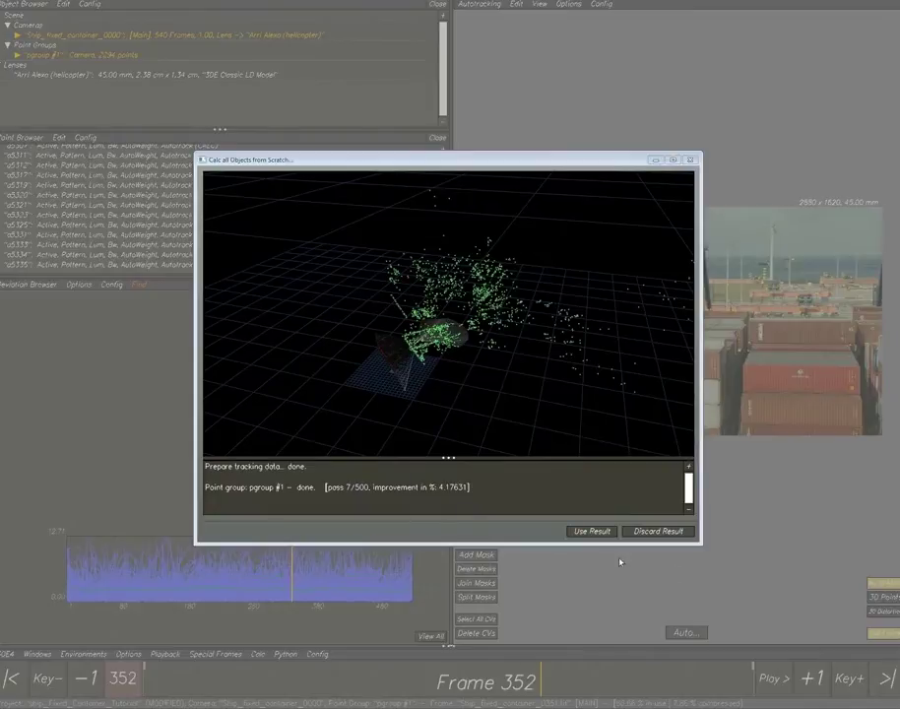
pyautogui.click(587, 533)
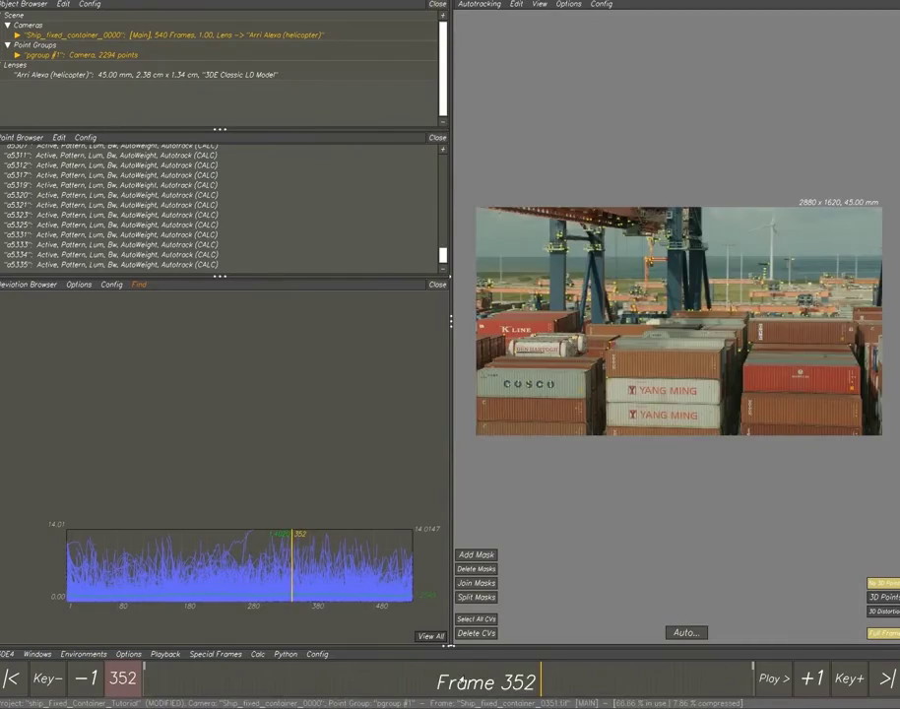
pyautogui.moveTo(462, 681); pyautogui.dragTo(84, 679)
pyautogui.moveTo(152, 682)
pyautogui.mouseDown()
pyautogui.moveTo(772, 677)
pyautogui.moveTo(145, 680)
pyautogui.mouseUp()
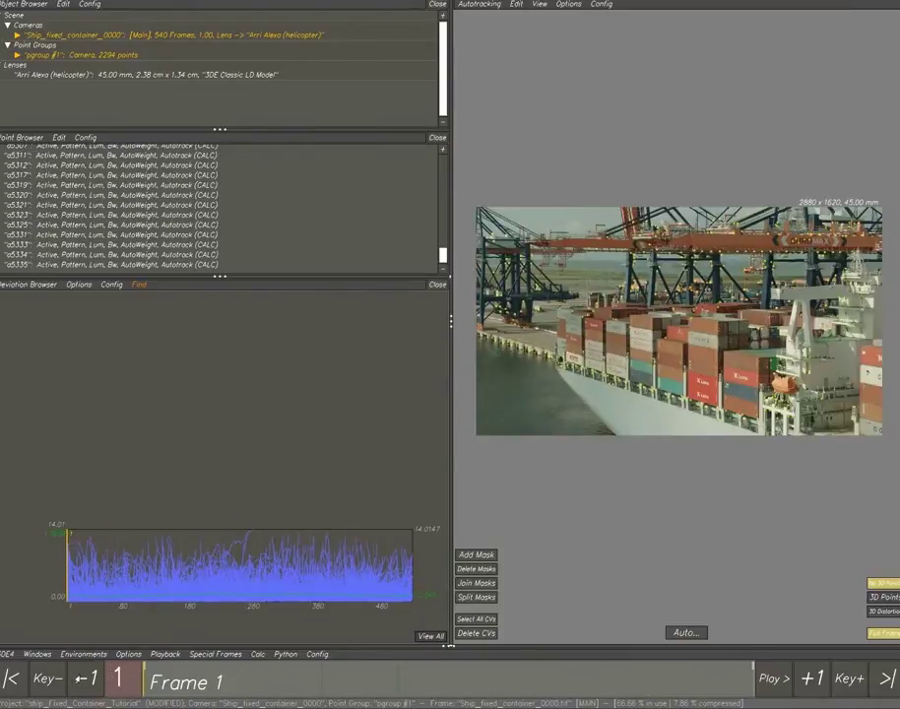
pyautogui.moveTo(288, 549); pyautogui.dragTo(318, 590, button='right')
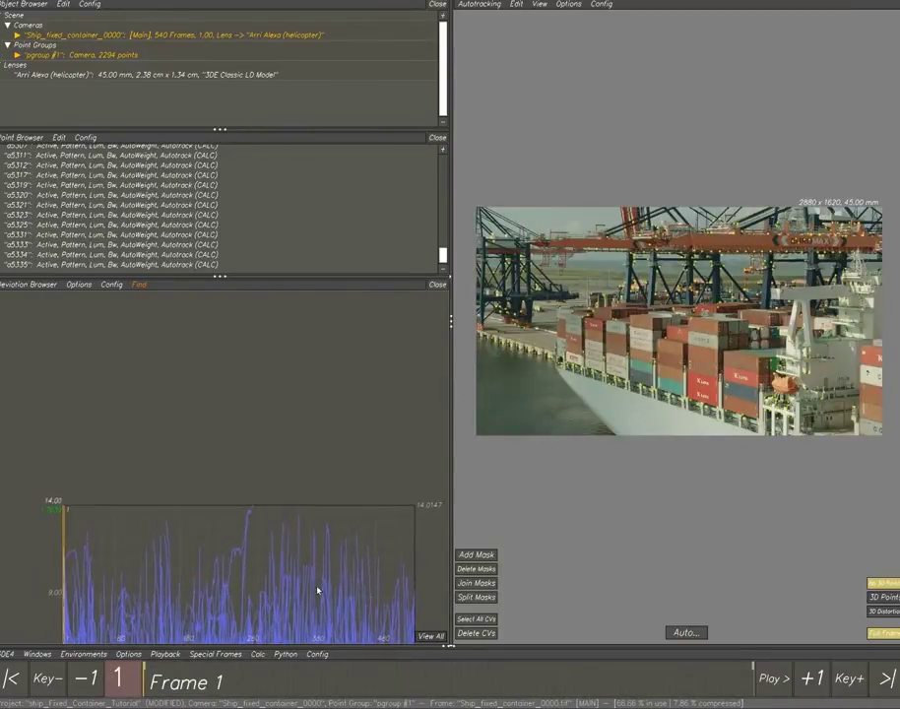
pyautogui.moveTo(317, 591); pyautogui.dragTo(286, 422, button='middle')
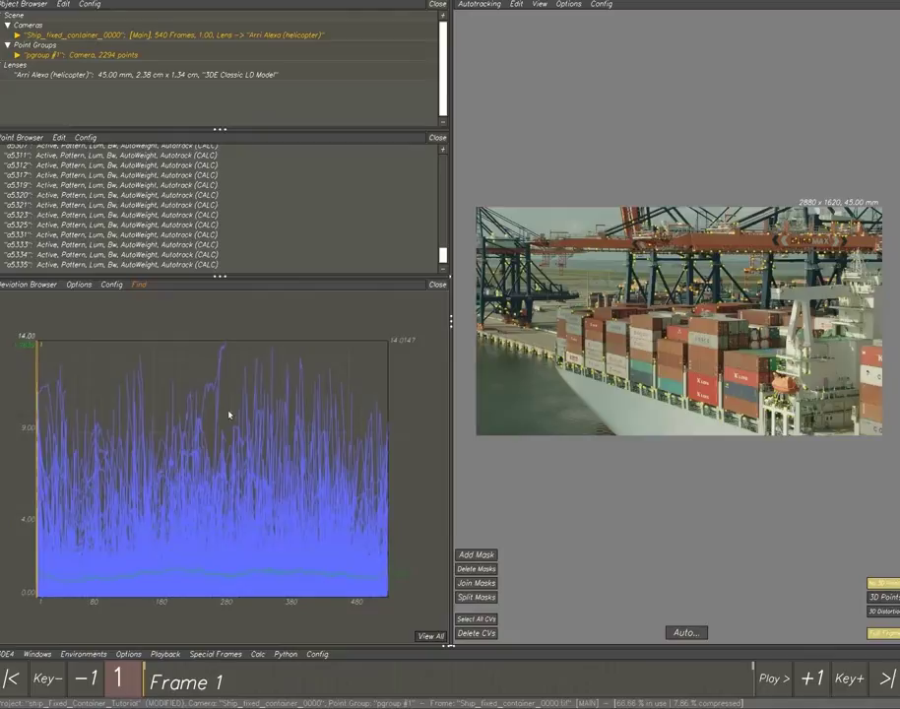
pyautogui.moveTo(20, 325); pyautogui.dragTo(431, 487)
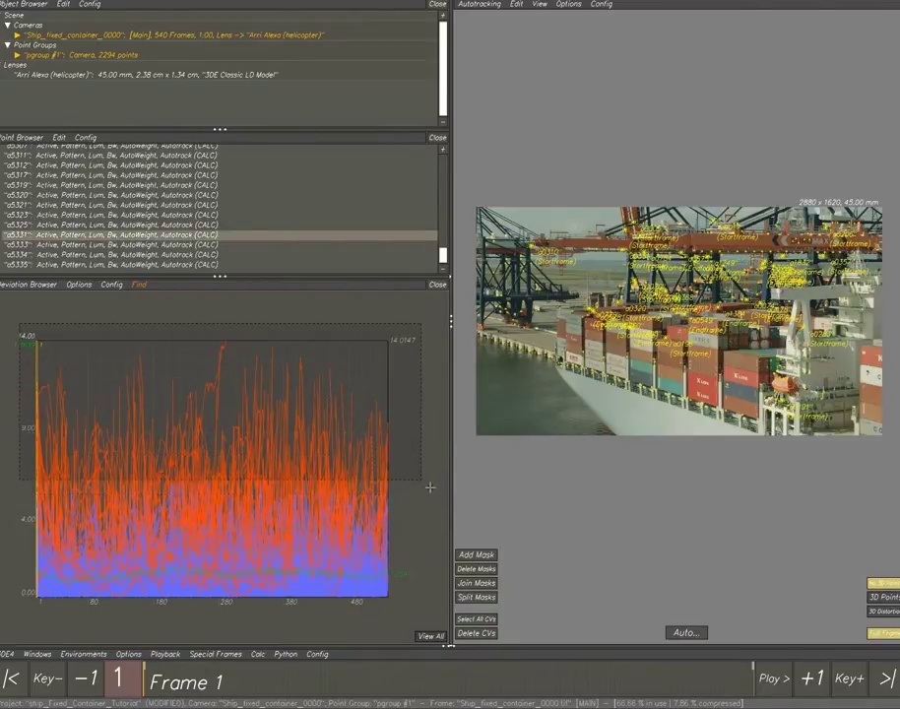
pyautogui.press('Delete')
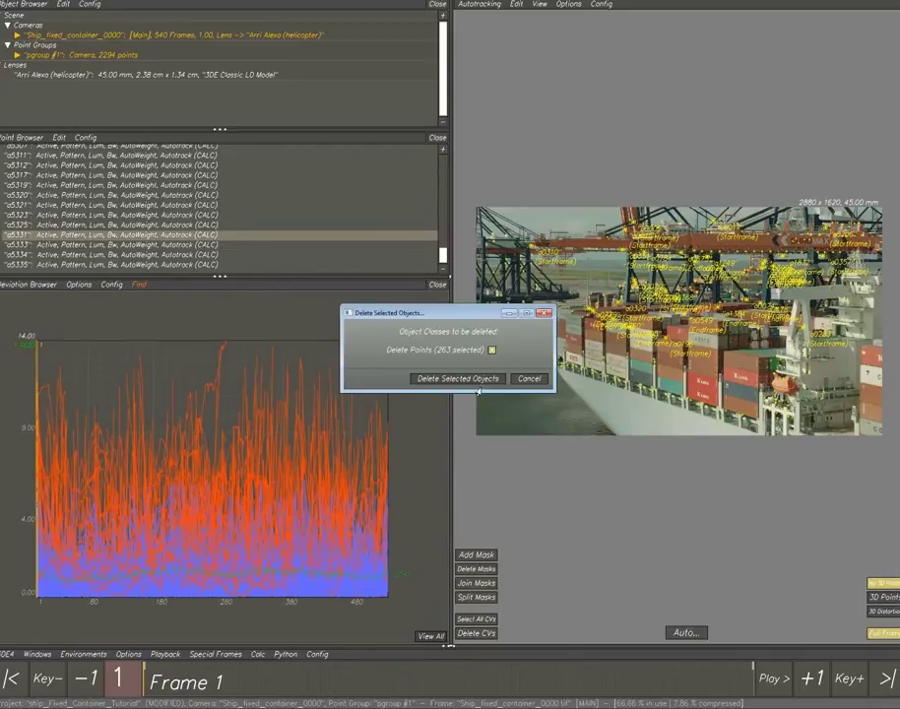
pyautogui.click(529, 378)
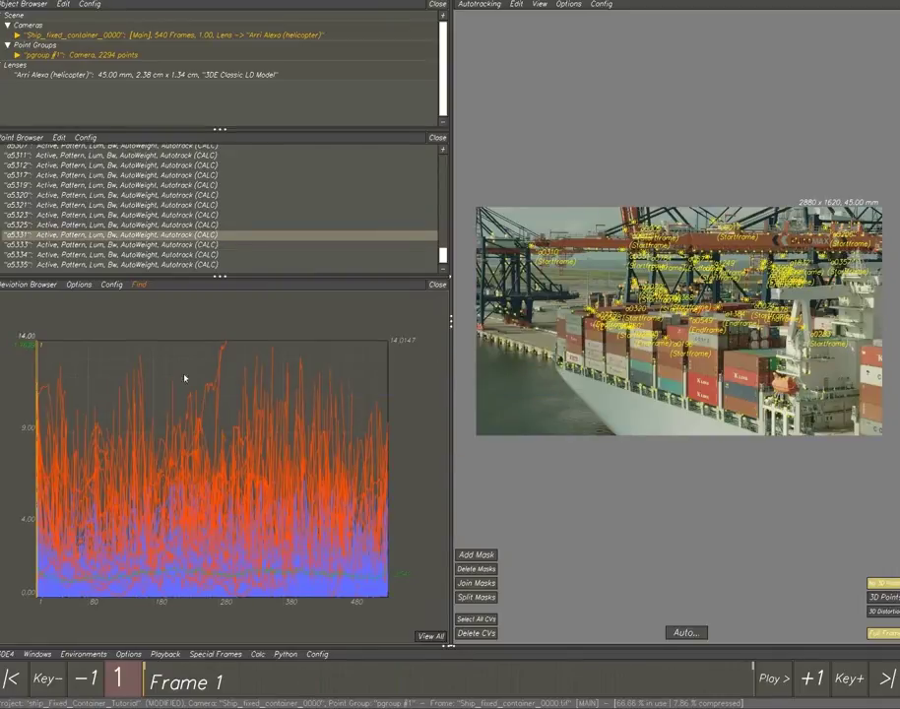
# - Delete the tracking points whose curves exceed about 7.4 pixels of deviation, recalculate all objects from scratch, and use the result
pyautogui.moveTo(17, 330); pyautogui.dragTo(420, 472)
pyautogui.press('Delete')
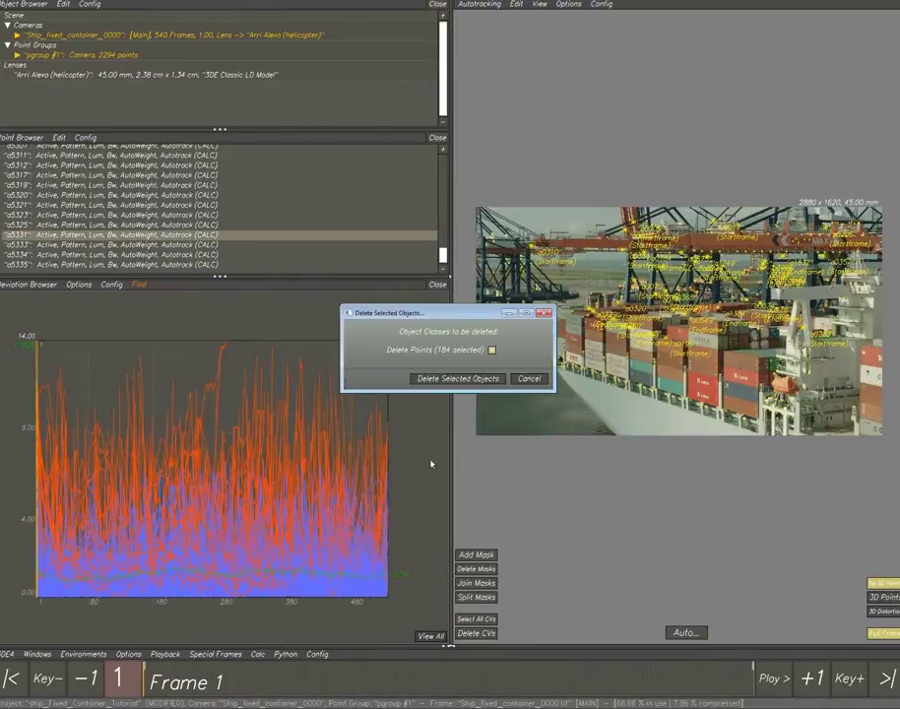
pyautogui.click(462, 380)
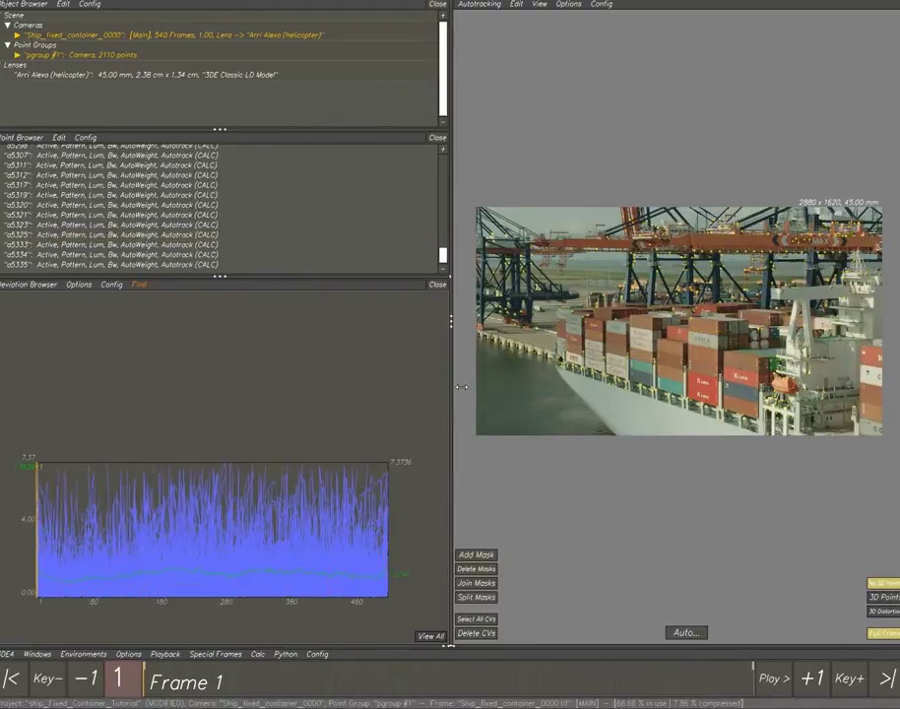
pyautogui.hotkey('alt', 'c')
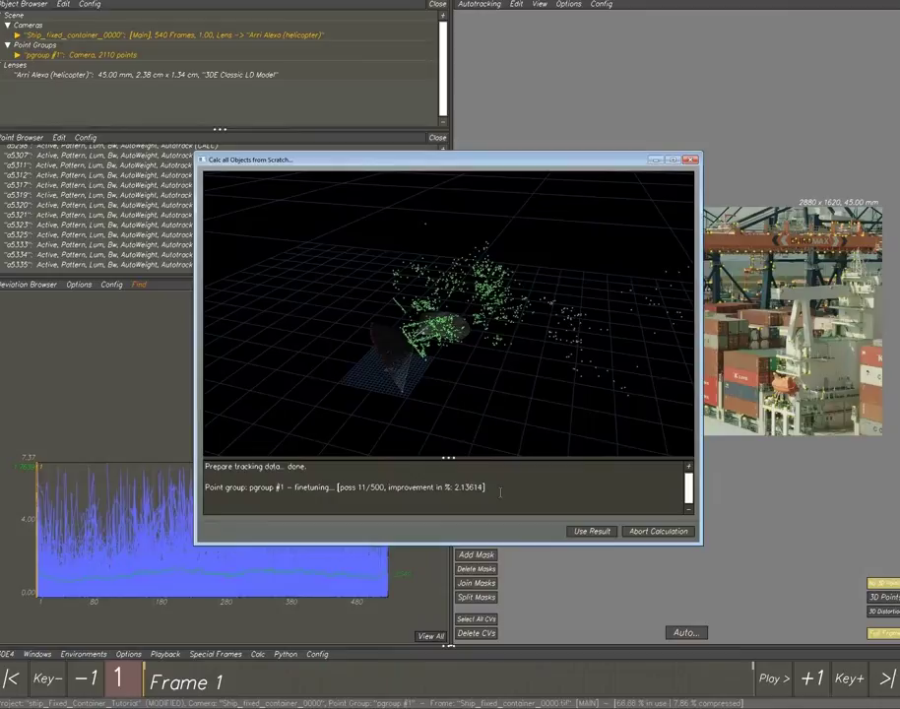
pyautogui.click(592, 532)
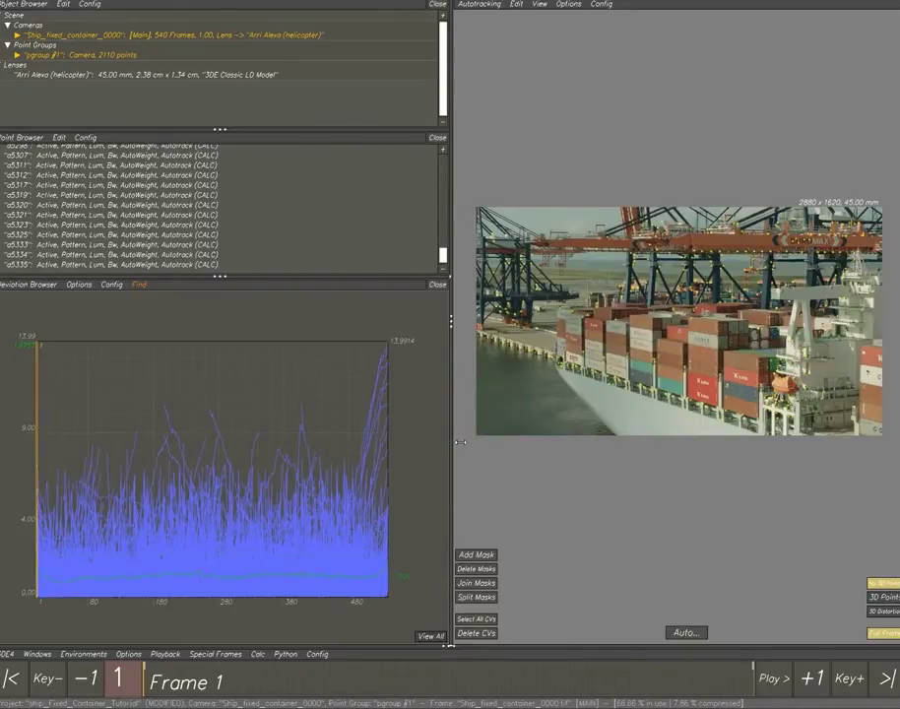
# - Narrow the Deviation Browser to enlarge the footage view, and refit the deviation curves in the smaller space
pyautogui.moveTo(460, 442); pyautogui.dragTo(209, 444)
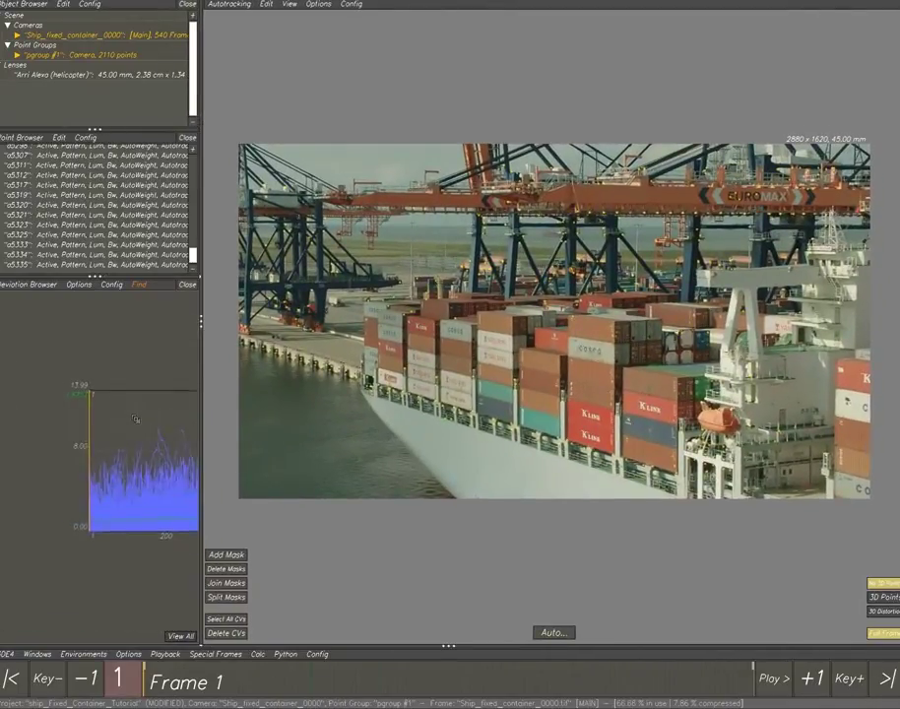
pyautogui.moveTo(175, 480); pyautogui.dragTo(86, 481, button='middle')
pyautogui.moveTo(145, 482); pyautogui.dragTo(117, 488, button='right')
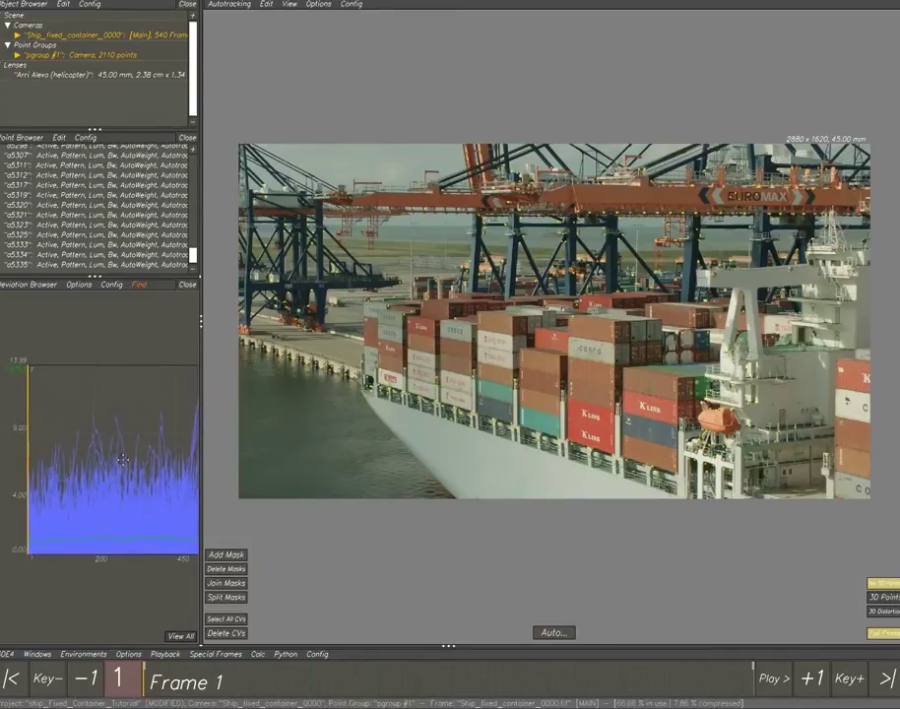
# - Reduce the Deviation Browser's height to give the Object and Point Browsers more room, keeping the deviation curves in view
pyautogui.moveTo(120, 461); pyautogui.dragTo(101, 473, button='middle')
pyautogui.moveTo(210, 286); pyautogui.dragTo(209, 407)
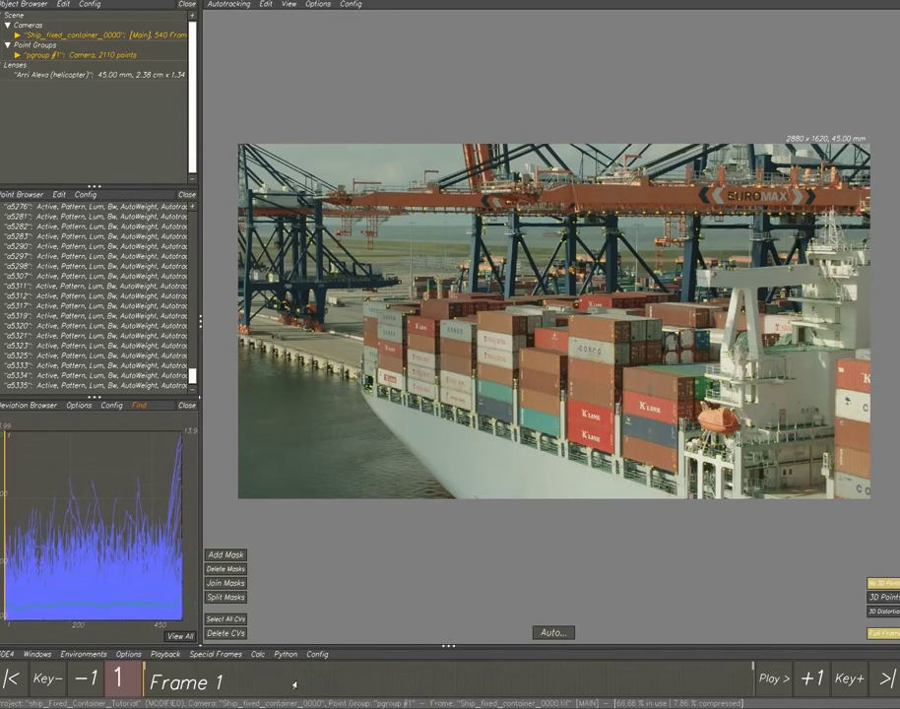
# - Go to frame 540, the end of the shot, and switch the footage view to Manual Tracking controls
pyautogui.moveTo(294, 684); pyautogui.dragTo(778, 697)
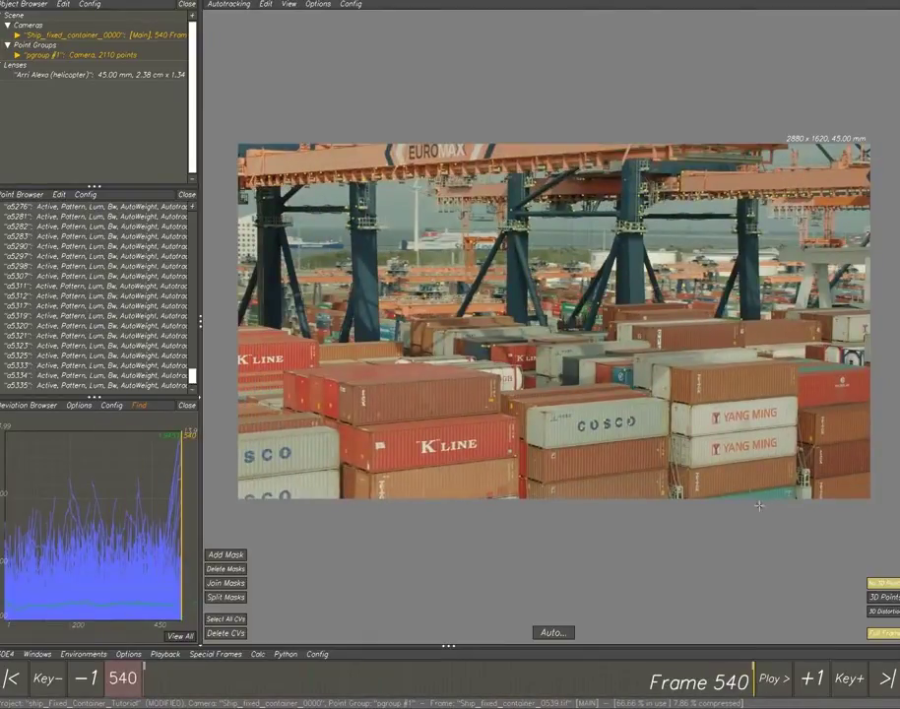
pyautogui.click(249, 8)
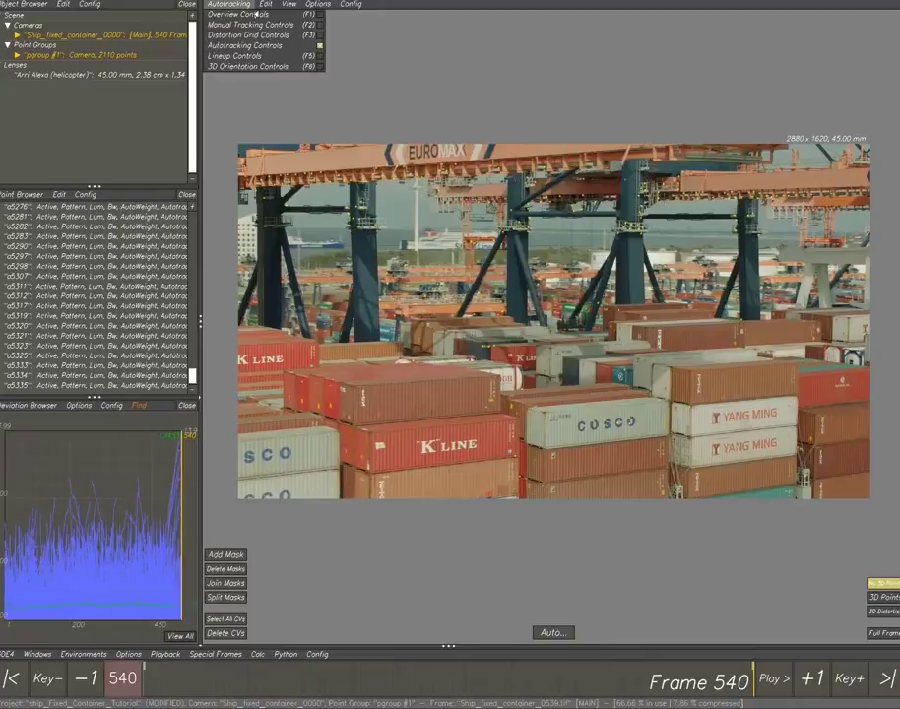
pyautogui.click(254, 30)
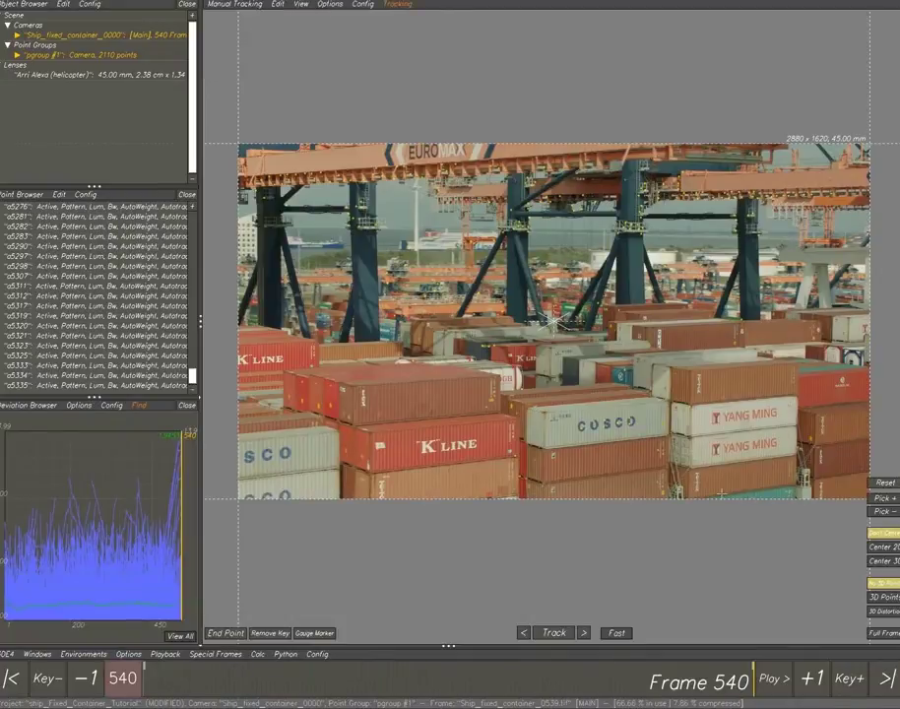
# - Place a tracking point at the lower-right corner of the upper Yang Ming logo and fit its pattern and search areas around the logo
pyautogui.moveTo(541, 353); pyautogui.dragTo(446, 268, button='middle')
pyautogui.scroll(10, 621, 369)
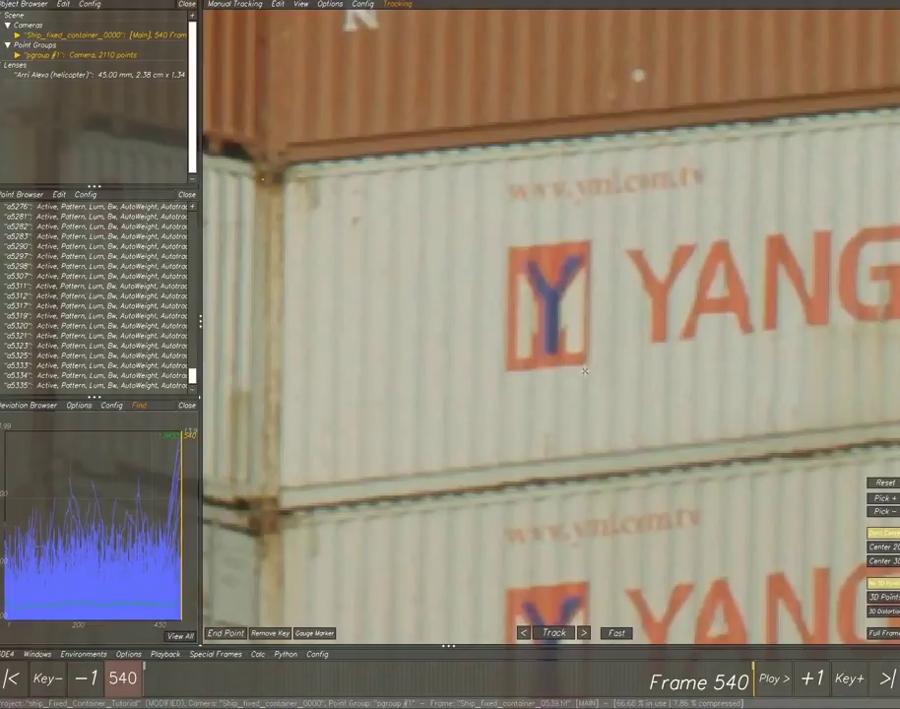
pyautogui.click(590, 362)
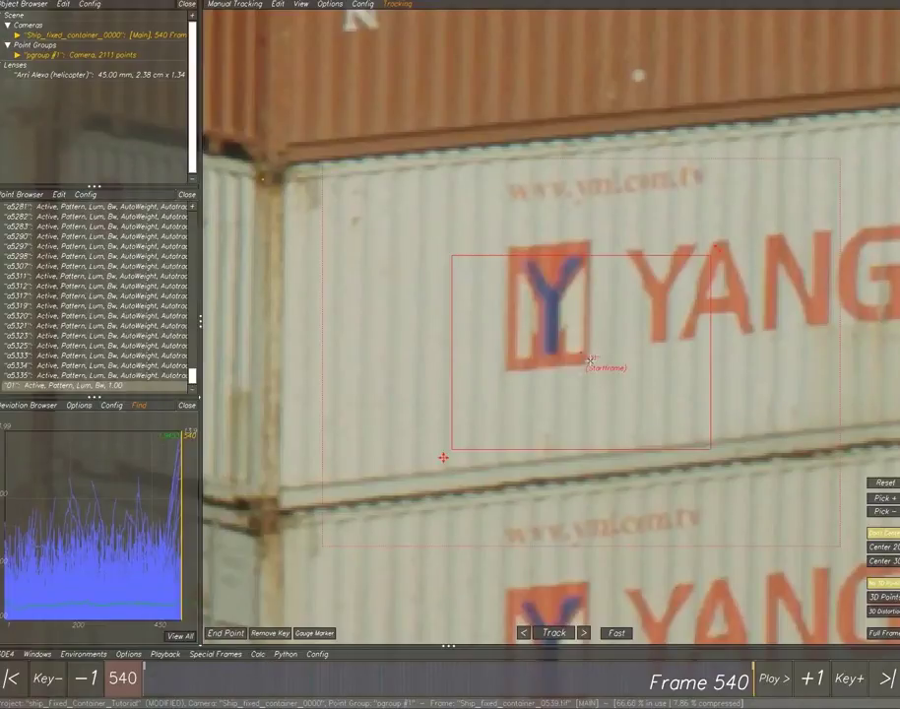
pyautogui.moveTo(717, 266); pyautogui.dragTo(602, 232)
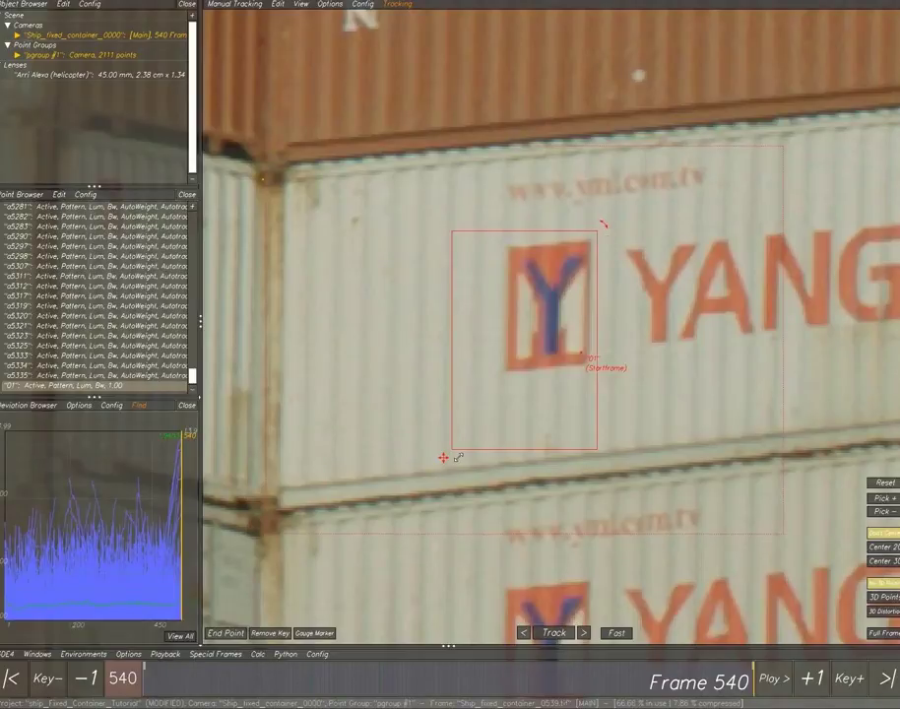
pyautogui.moveTo(458, 458); pyautogui.dragTo(505, 386)
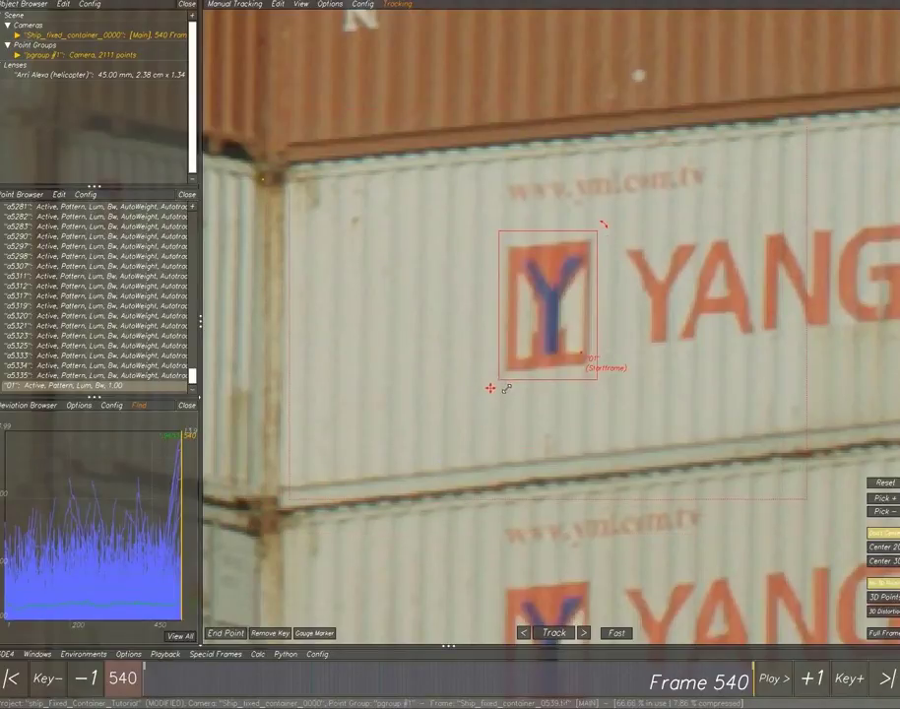
pyautogui.moveTo(815, 120); pyautogui.dragTo(643, 202)
# - Add a second tracking point at the same corner of the lower Yang Ming logo and fit its pattern and search areas
pyautogui.moveTo(692, 471); pyautogui.dragTo(648, 181, button='middle')
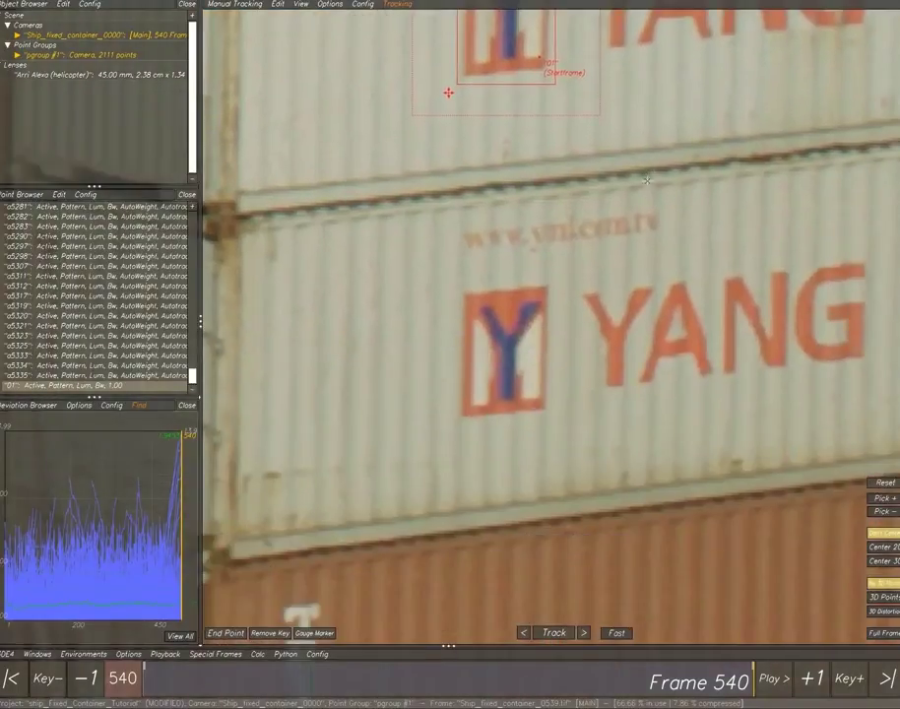
pyautogui.click(547, 406)
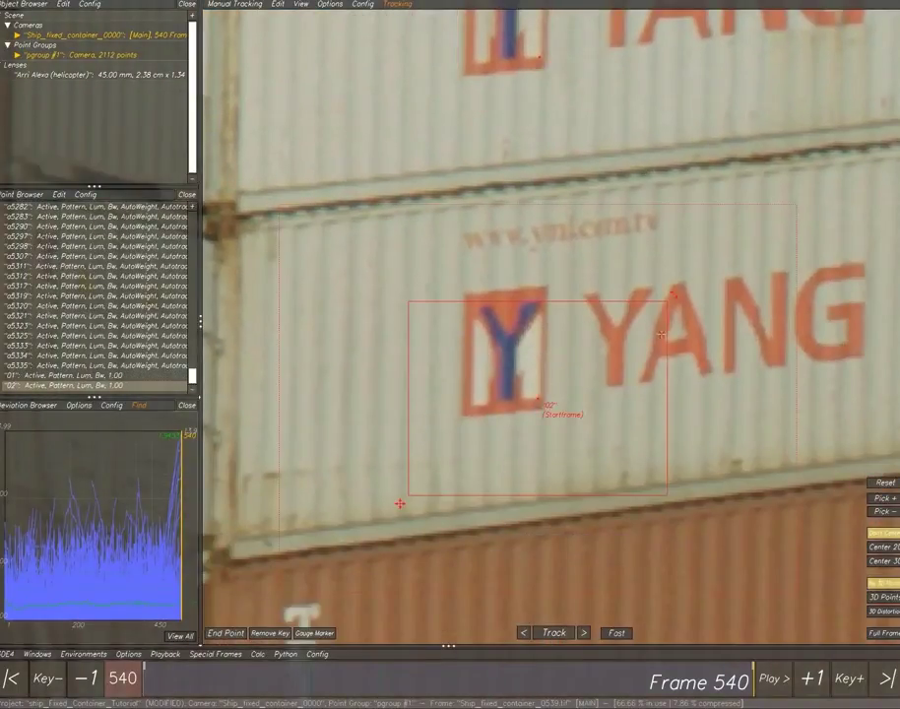
pyautogui.moveTo(676, 311); pyautogui.dragTo(565, 270)
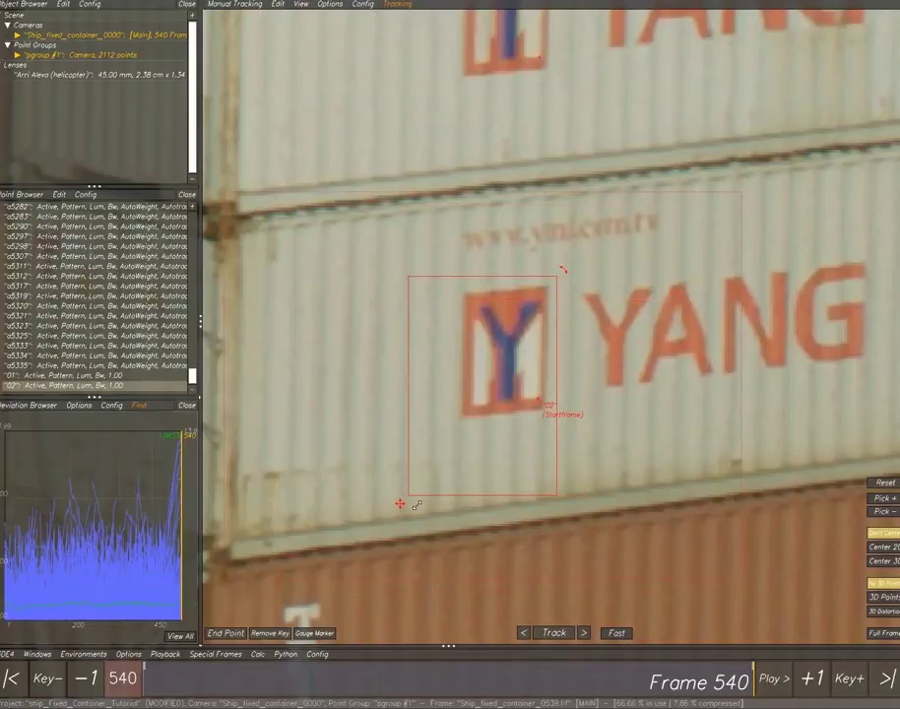
pyautogui.moveTo(400, 504); pyautogui.dragTo(440, 440)
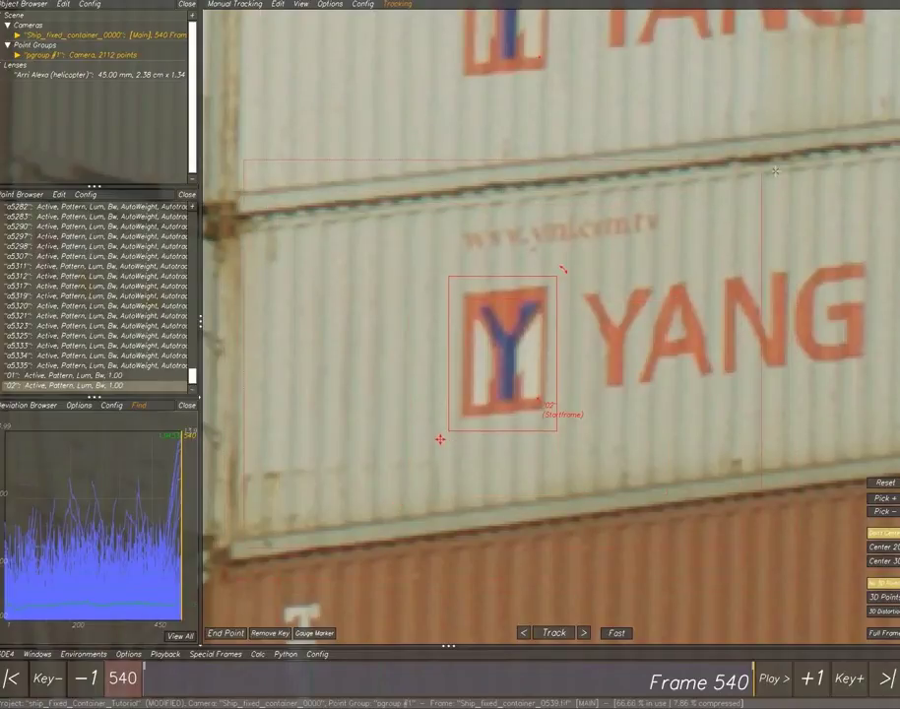
pyautogui.moveTo(771, 172); pyautogui.dragTo(673, 207)
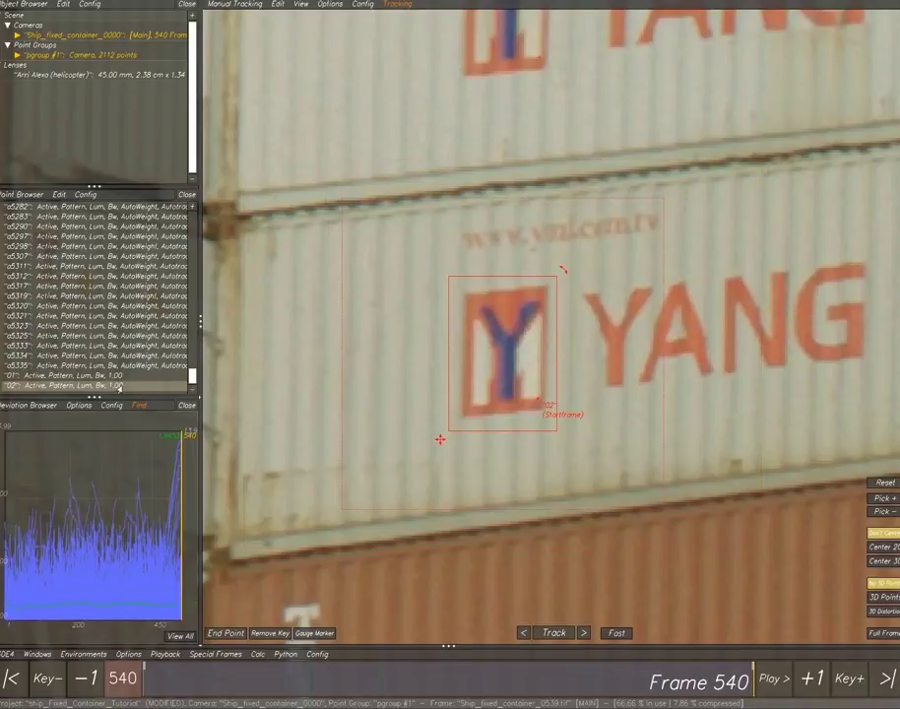
# - Track points 01 and 02 together back to frame 1 with the view centred in 2D, and scrub through to frame 540 to check them
pyautogui.moveTo(117, 387); pyautogui.dragTo(120, 376)
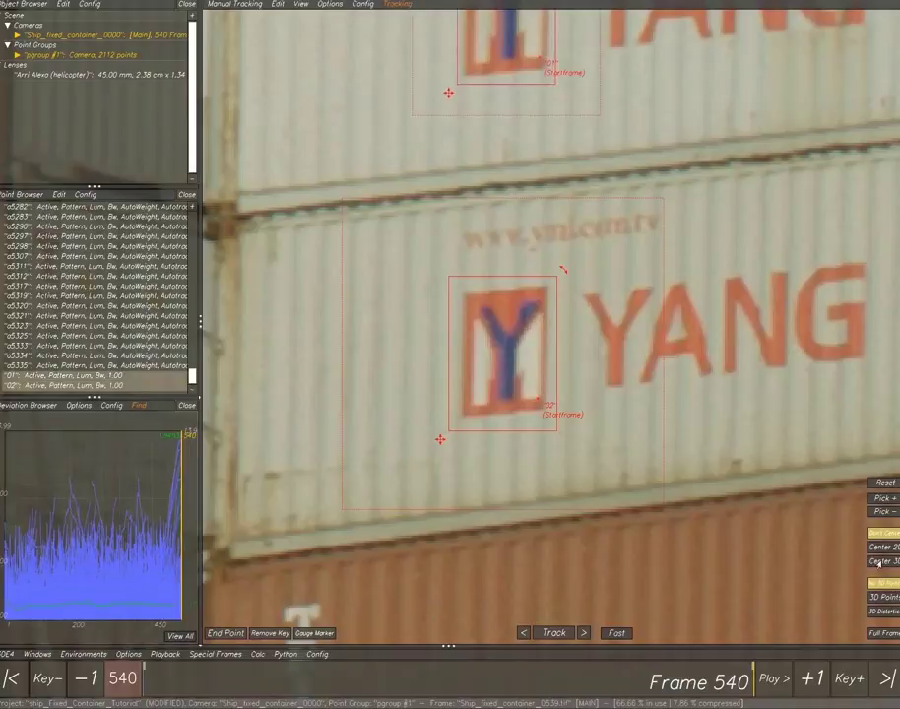
pyautogui.click(882, 547)
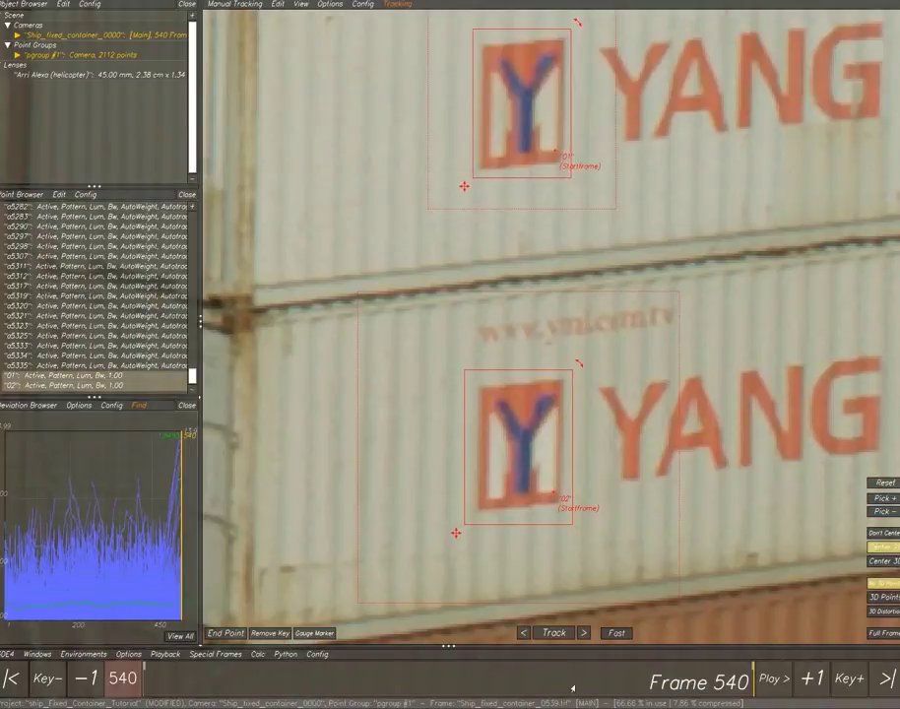
pyautogui.click(564, 643)
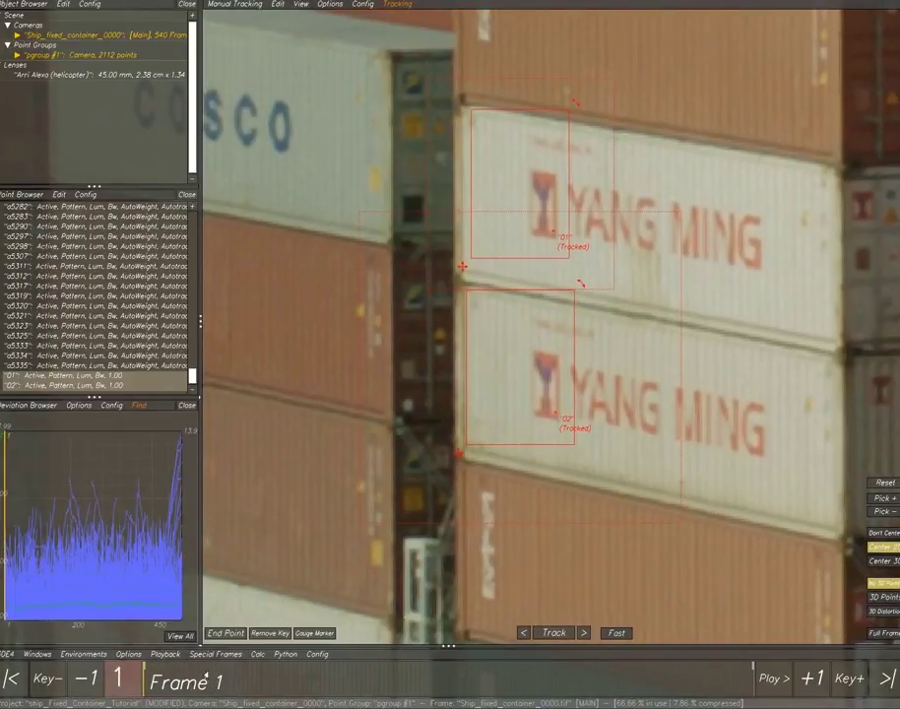
pyautogui.moveTo(148, 683); pyautogui.dragTo(774, 679)
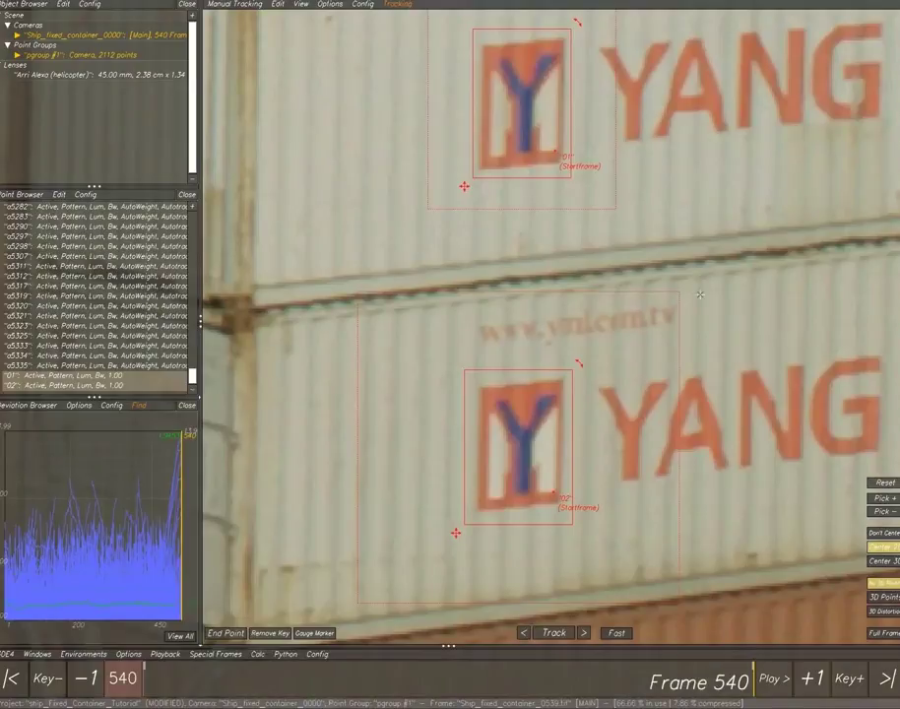
# - Consult the web browser's search results for the external height of a sea container, and return to the footage
pyautogui.scroll(-5, 678, 307)
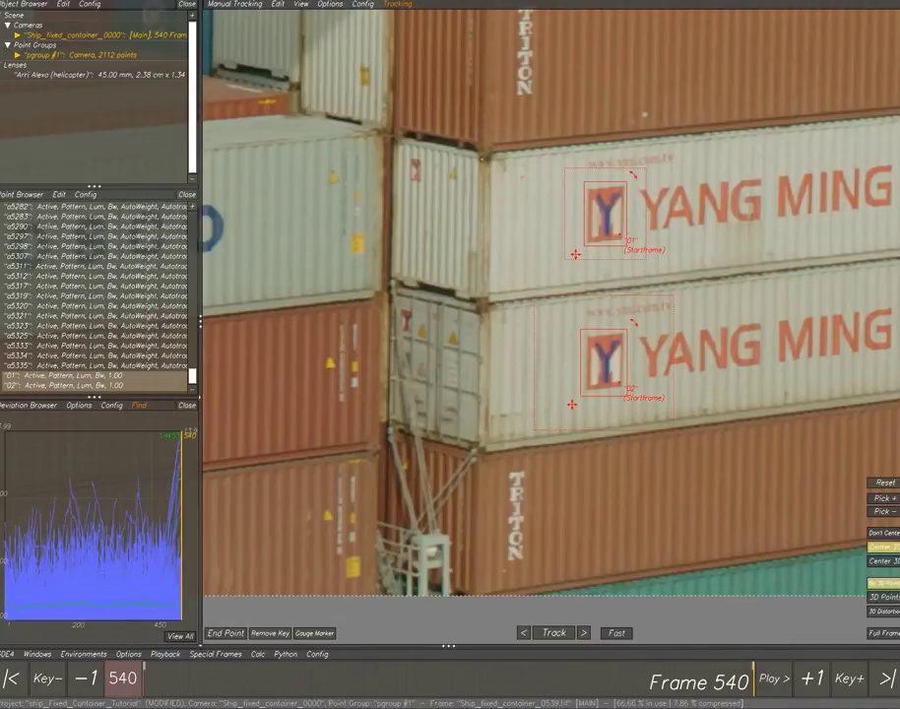
pyautogui.moveTo(899, 135); pyautogui.dragTo(407, 119)
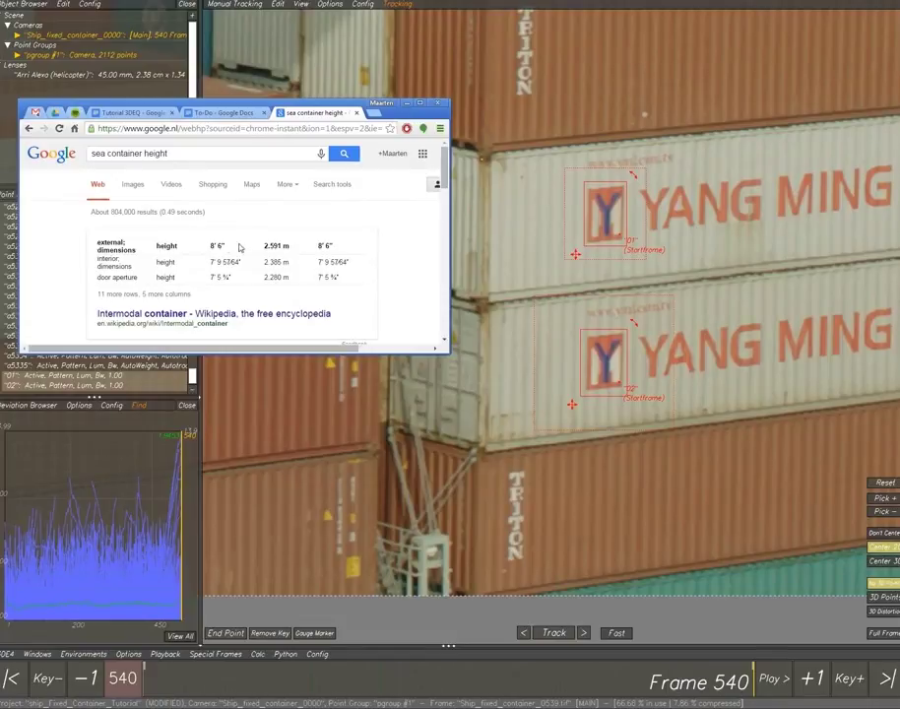
pyautogui.moveTo(264, 246); pyautogui.dragTo(292, 250)
pyautogui.moveTo(398, 117); pyautogui.dragTo(899, 89)
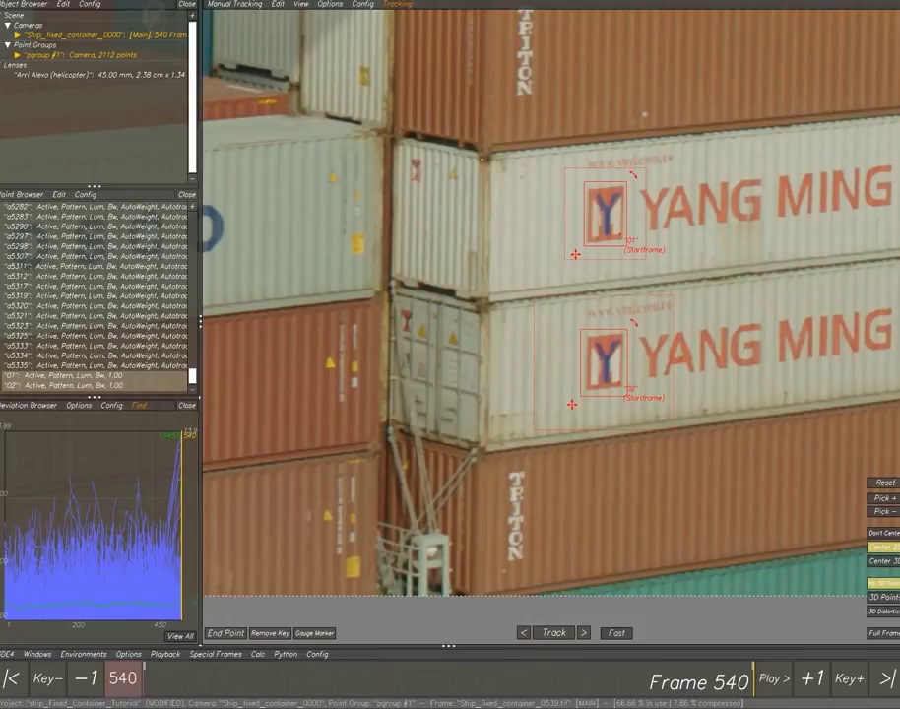
# - Bring up the Attribute Editor and enable the distance constraint for point group pgroup #1
pyautogui.moveTo(899, 107); pyautogui.dragTo(321, 106)
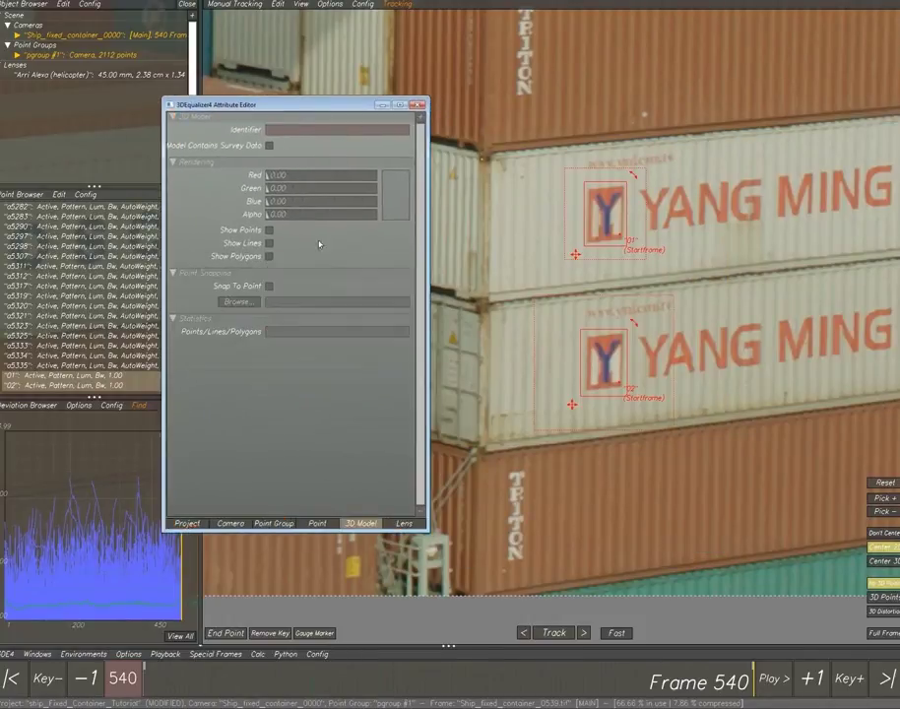
pyautogui.click(274, 523)
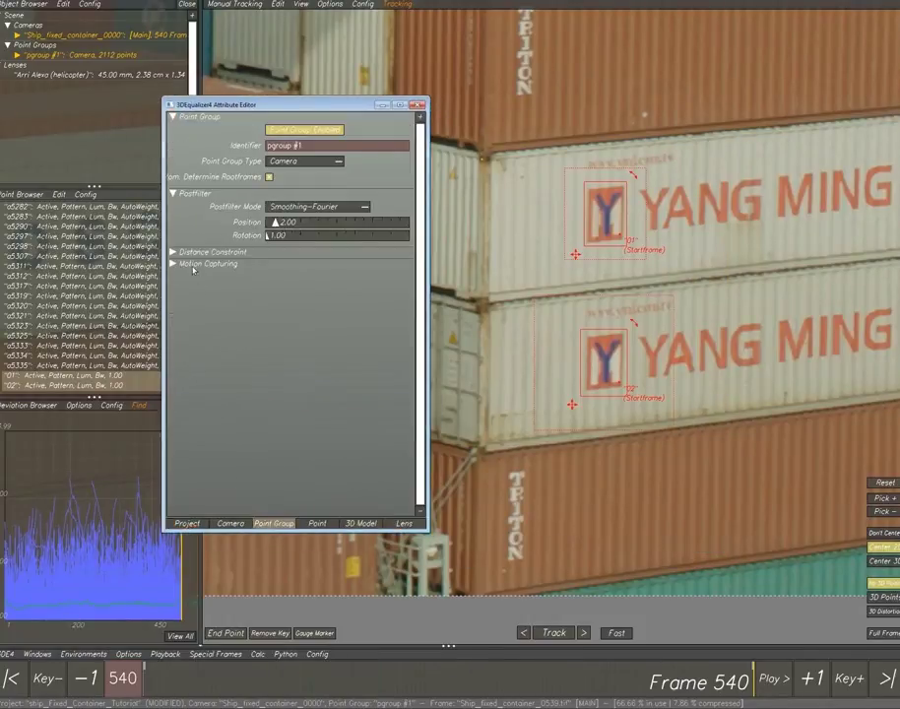
pyautogui.click(202, 252)
pyautogui.click(268, 265)
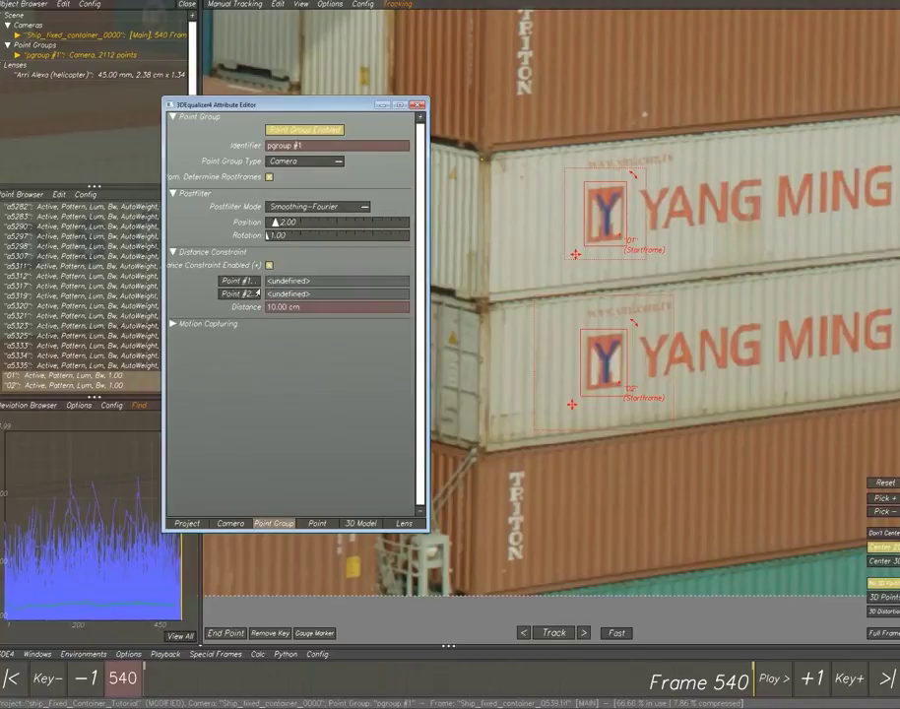
# - Assign point 01 as Point #1 and point 02 as Point #2 of the distance constraint
pyautogui.click(244, 294)
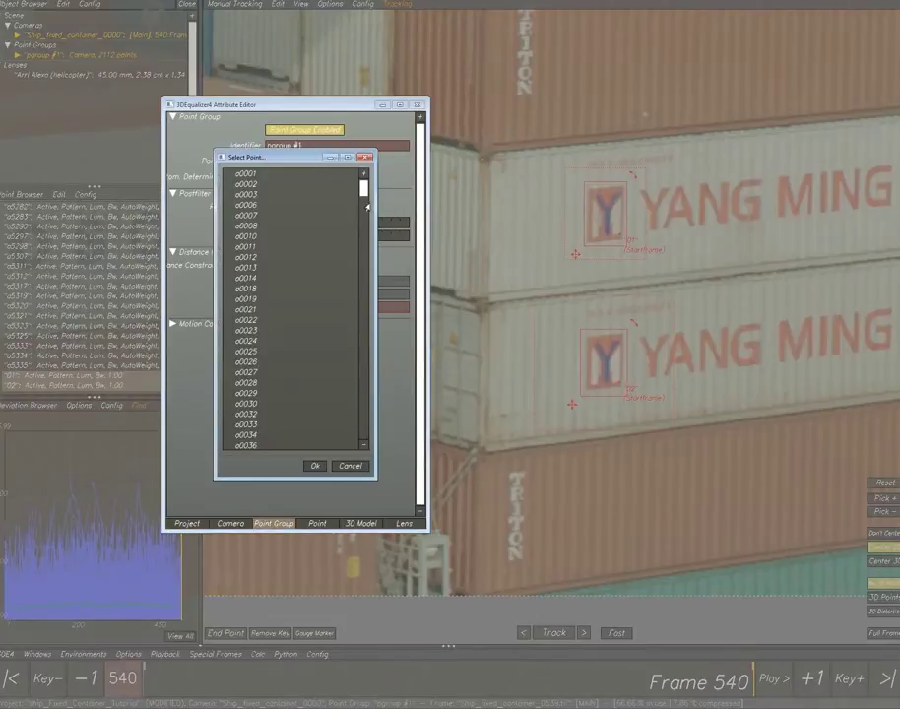
pyautogui.moveTo(366, 204); pyautogui.dragTo(367, 454)
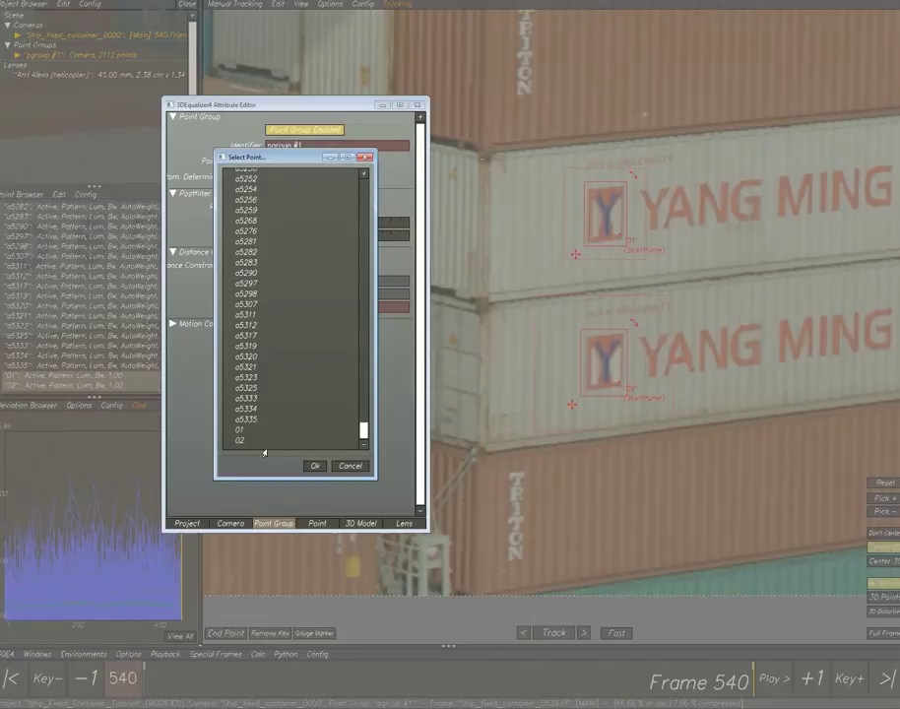
pyautogui.click(240, 434)
pyautogui.click(315, 466)
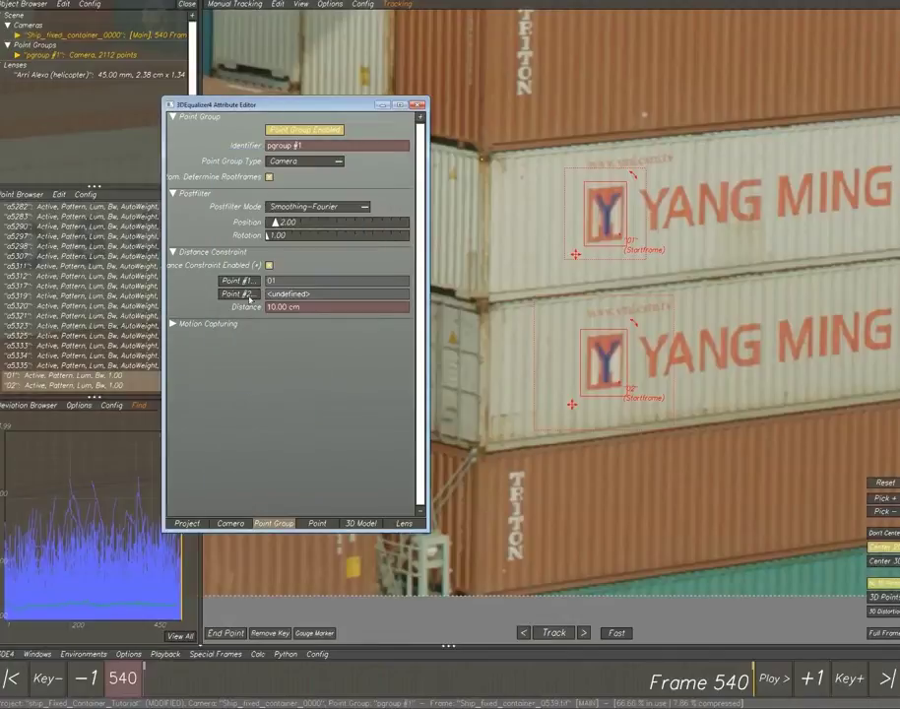
pyautogui.click(317, 287)
pyautogui.moveTo(366, 203); pyautogui.dragTo(364, 438)
pyautogui.click(244, 443)
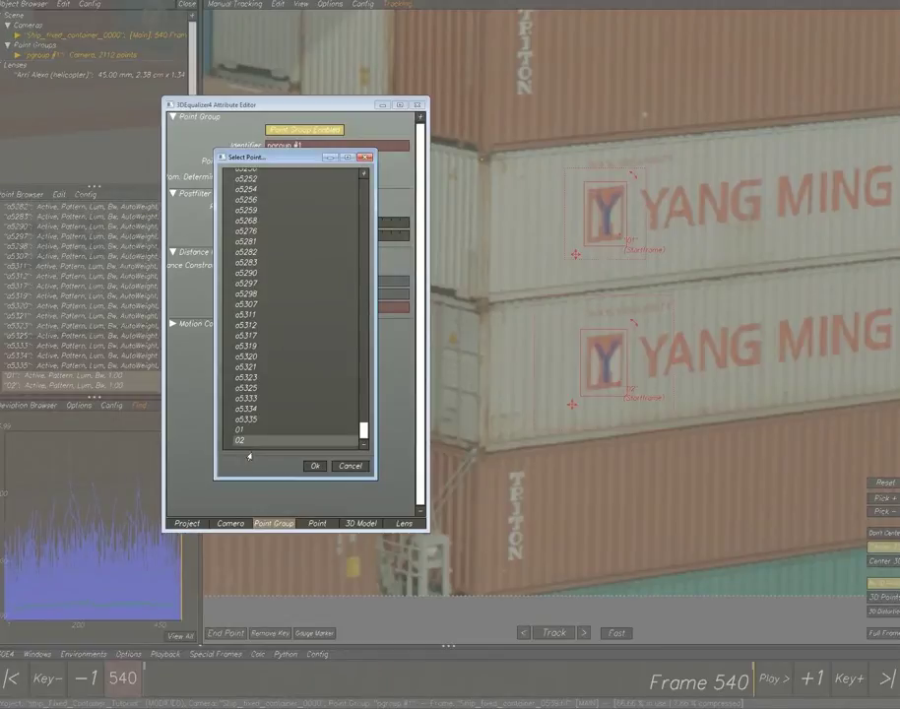
pyautogui.click(315, 466)
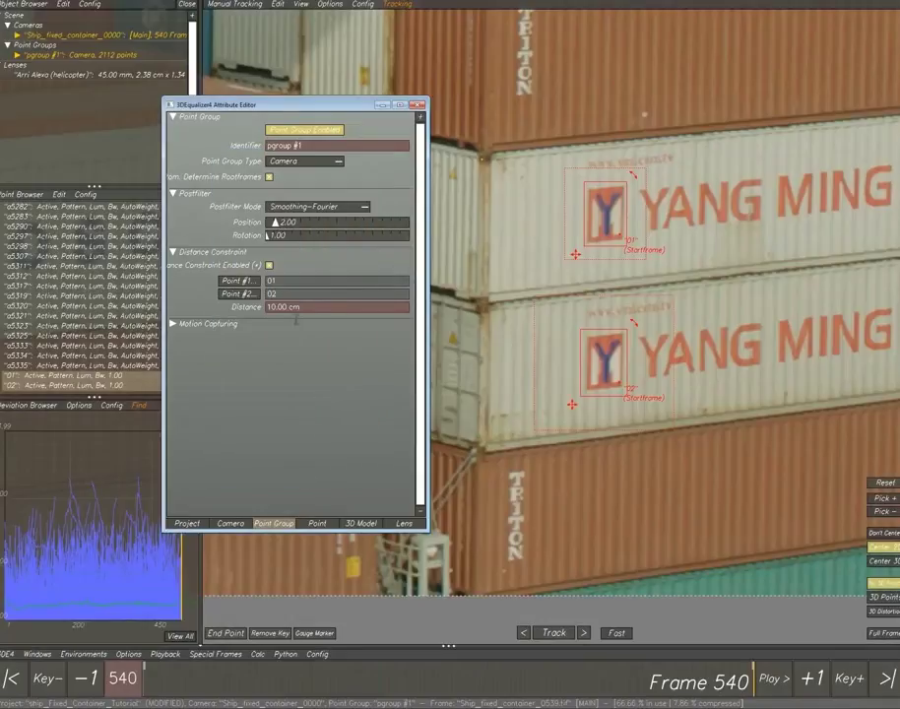
# - Set the constraint distance to 2.591 m and move the Attribute Editor out of the way
pyautogui.click(315, 309)
pyautogui.moveTo(315, 310); pyautogui.dragTo(219, 311)
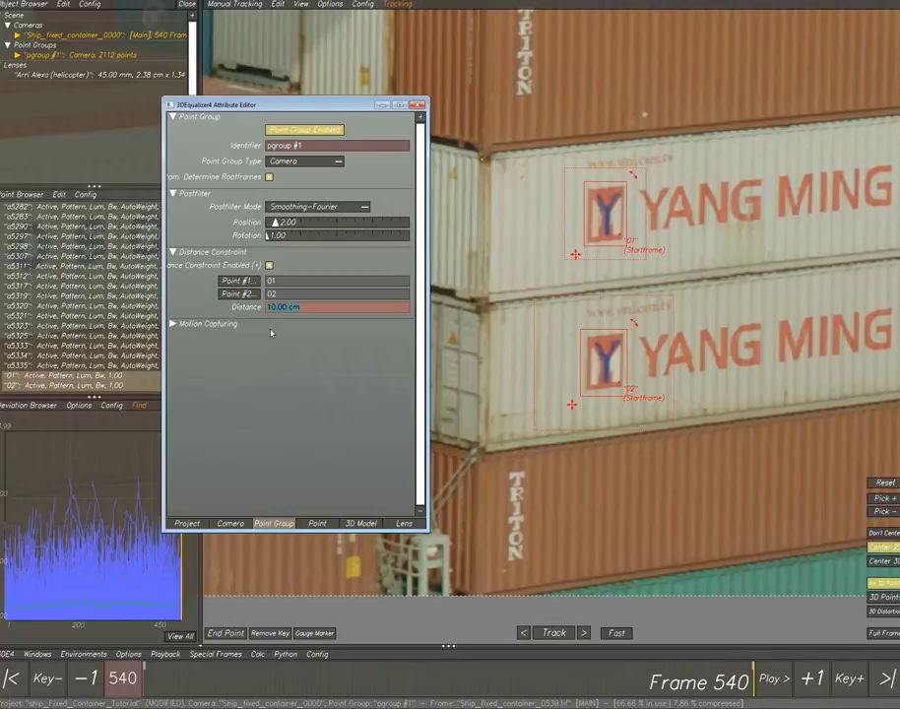
pyautogui.write('2.591m')
pyautogui.press('Return')
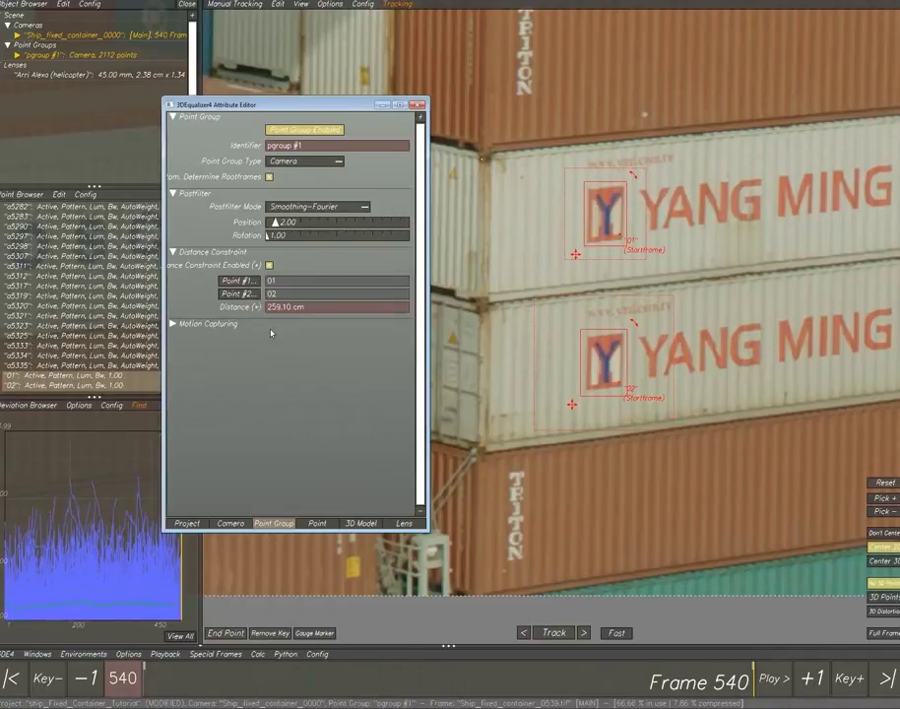
pyautogui.moveTo(280, 107); pyautogui.dragTo(899, 295)
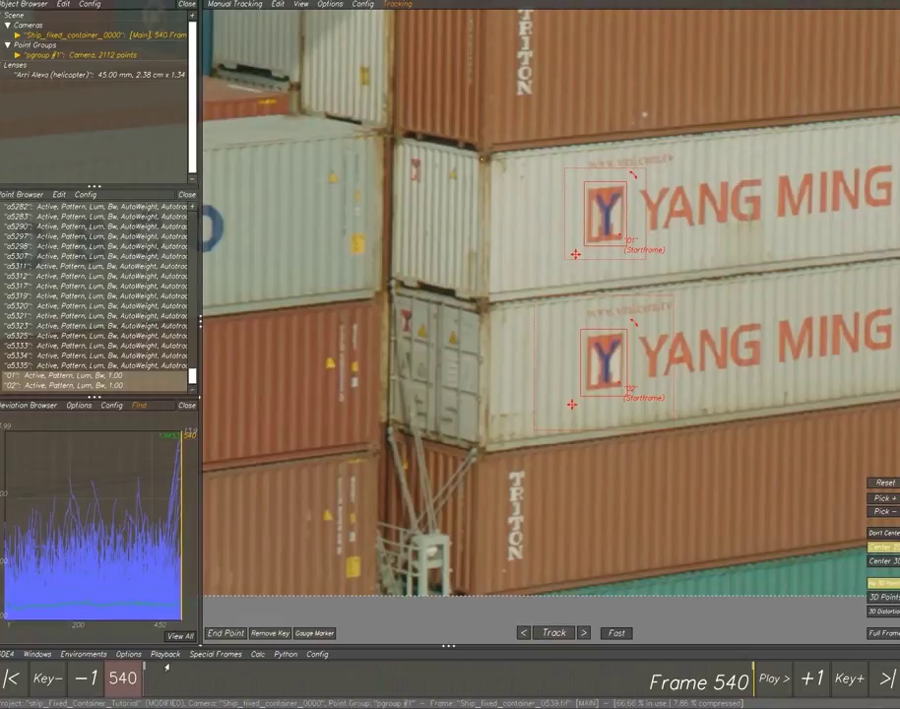
# - Calculate all objects from scratch with the distance constraint and use the result
pyautogui.click(258, 654)
pyautogui.click(287, 585)
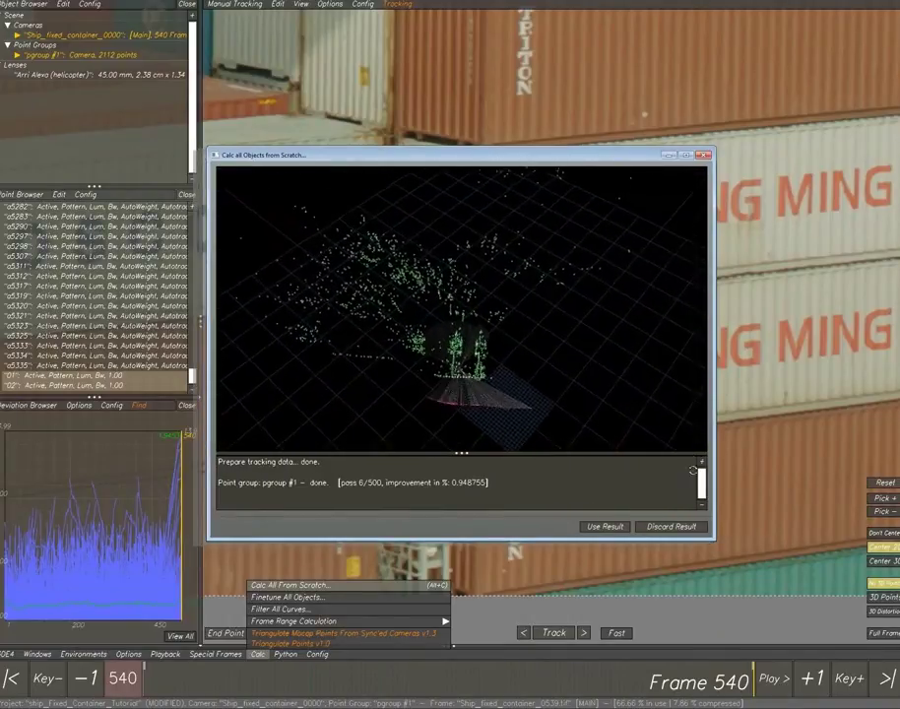
pyautogui.click(606, 527)
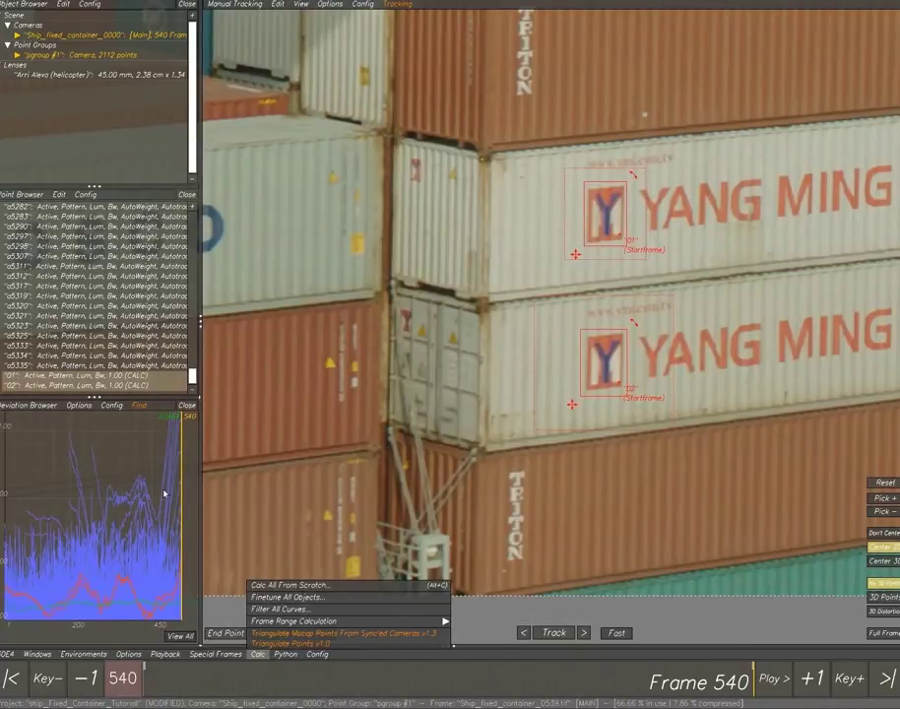
# - Delete the points whose deviation curves peak highest, then recalculate all objects from scratch and use the result
pyautogui.moveTo(165, 494); pyautogui.dragTo(222, 411)
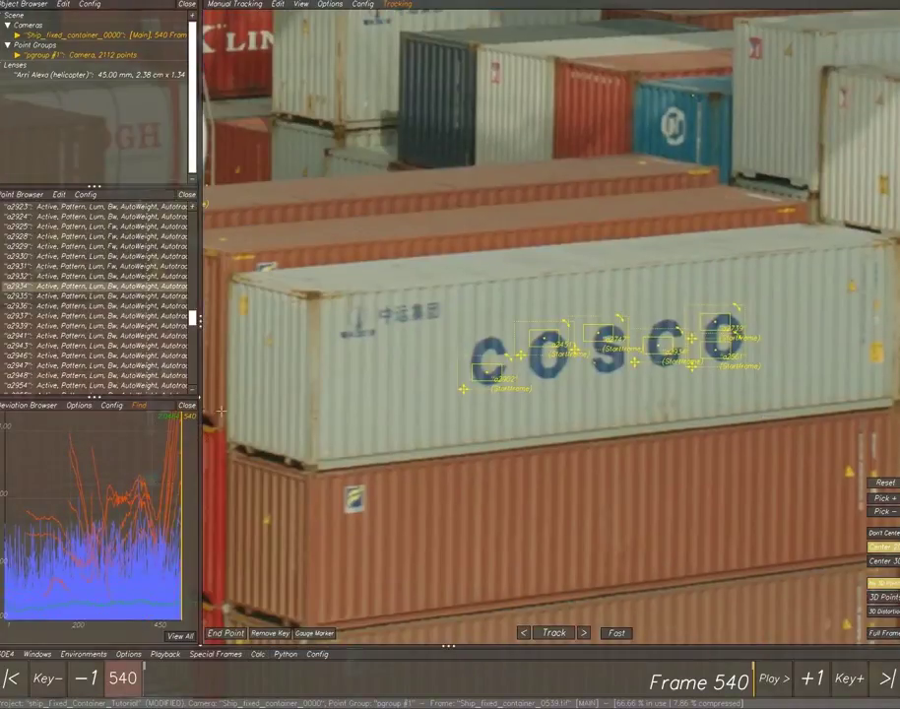
pyautogui.press('Delete')
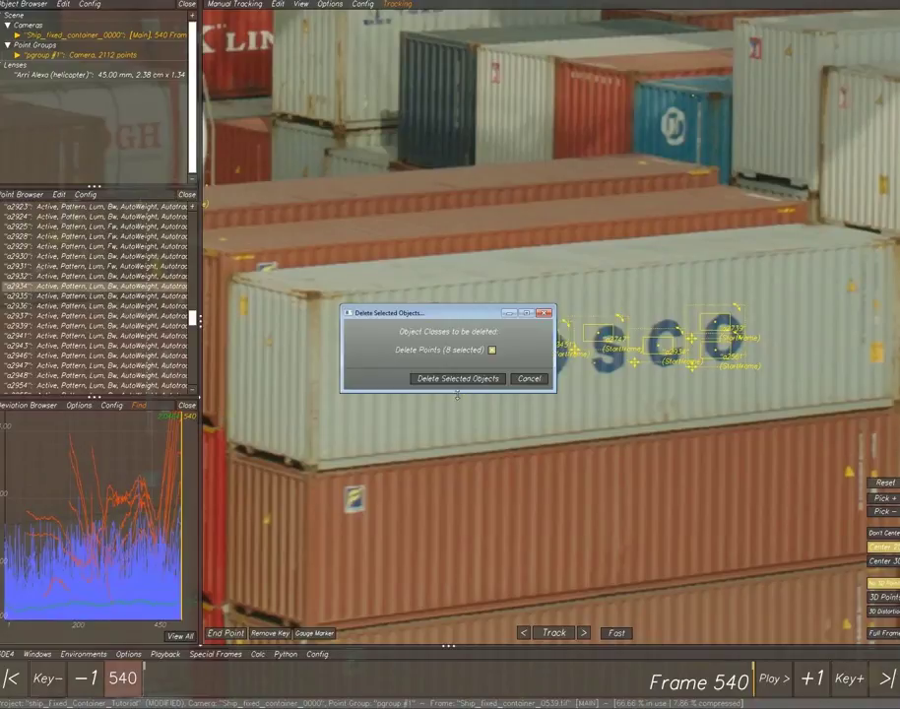
pyautogui.click(458, 379)
pyautogui.hotkey('alt', 'c')
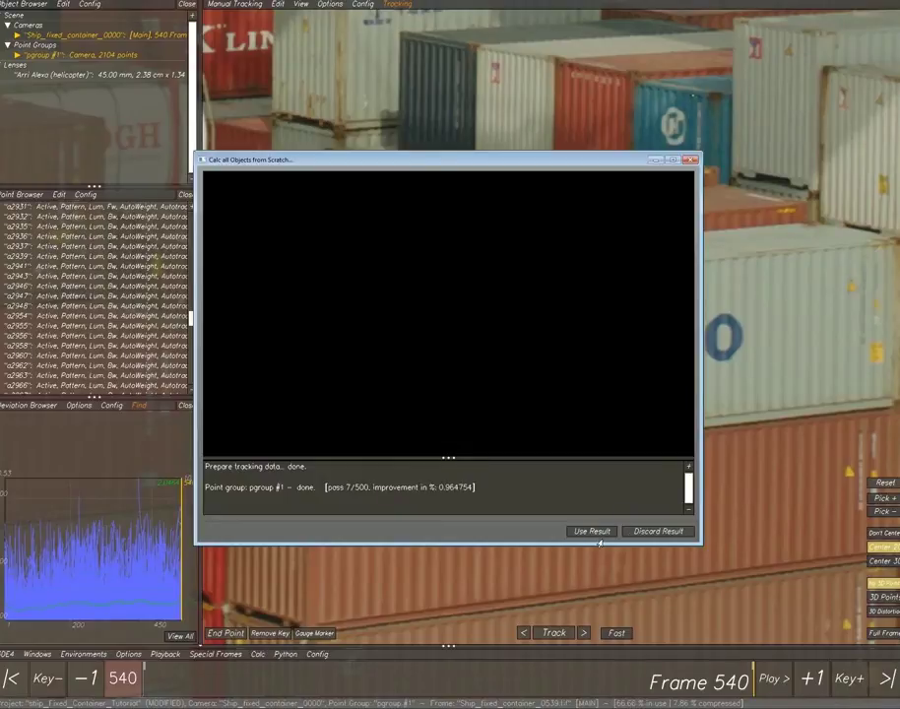
pyautogui.click(588, 533)
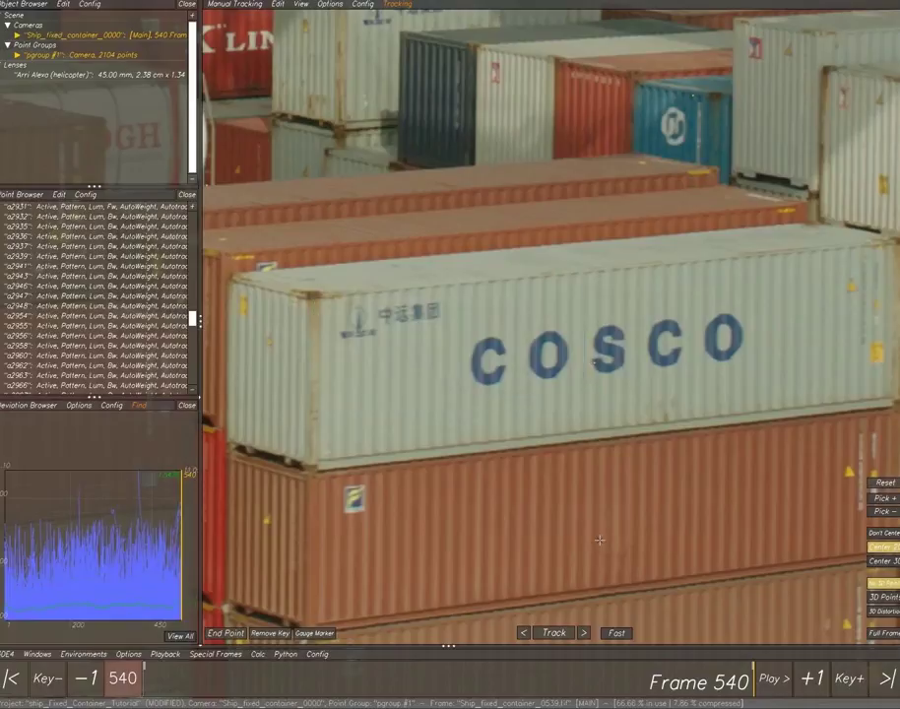
# - Delete the remaining points with isolated deviation spikes, recalculate everything from scratch again and accept the result
pyautogui.moveTo(54, 451); pyautogui.dragTo(197, 527)
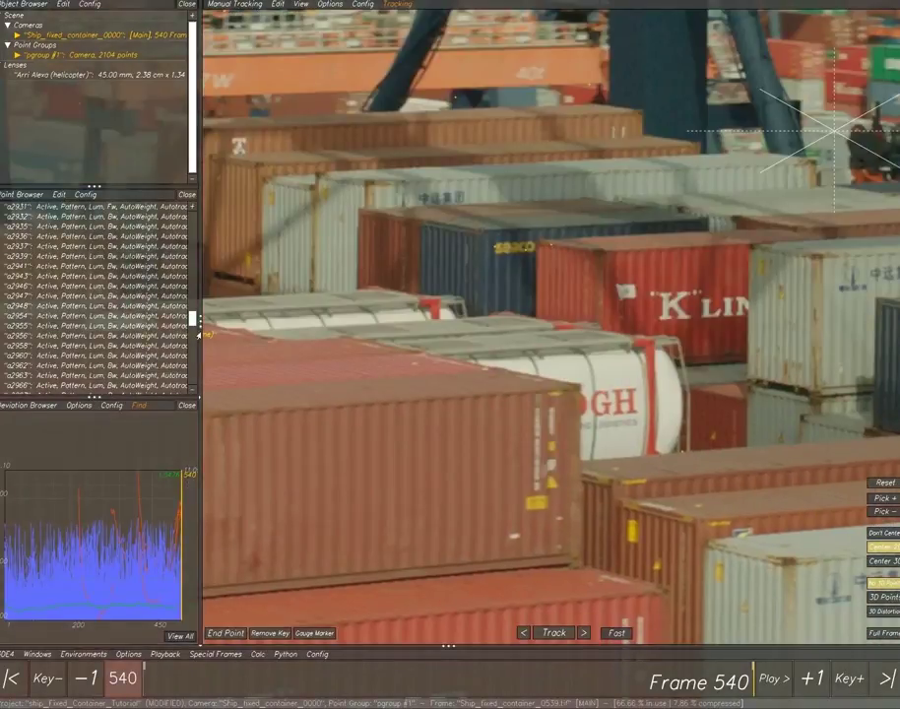
pyautogui.scroll(-10, 143, 256)
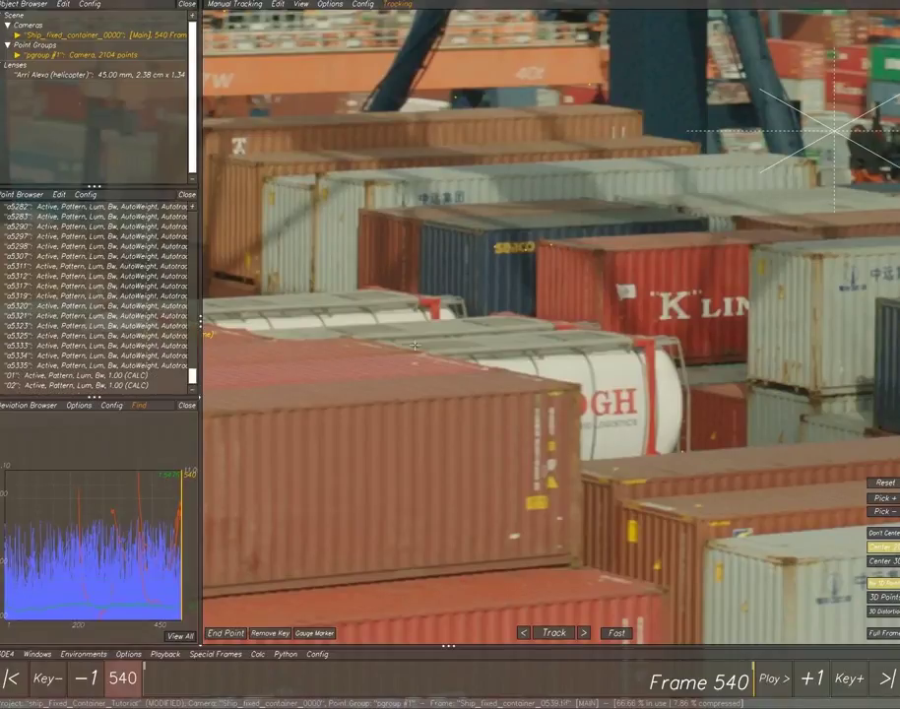
pyautogui.press('Delete')
pyautogui.click(474, 382)
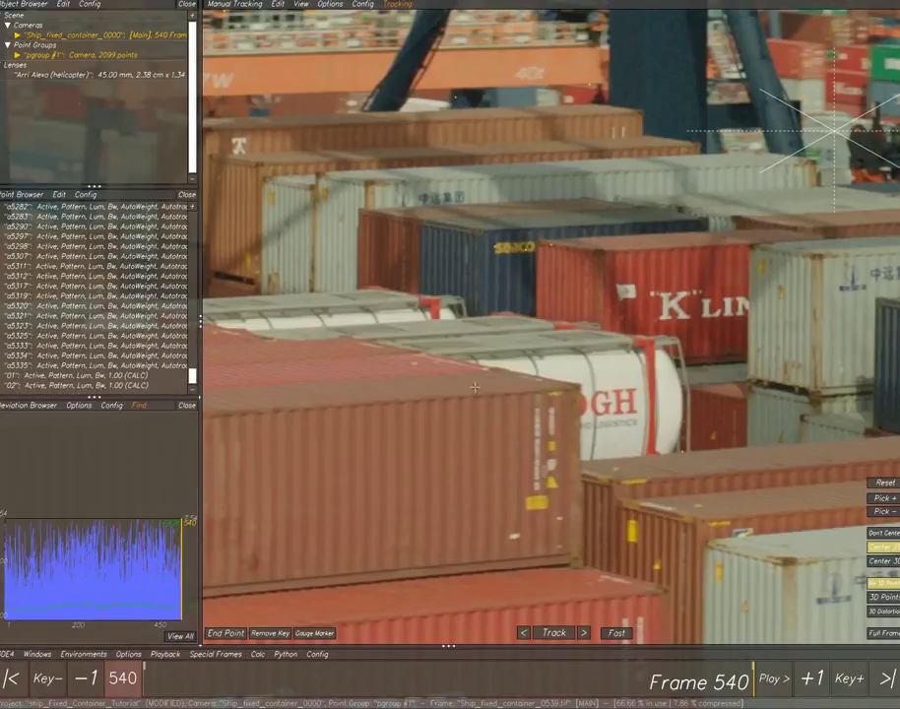
pyautogui.hotkey('alt', 'c')
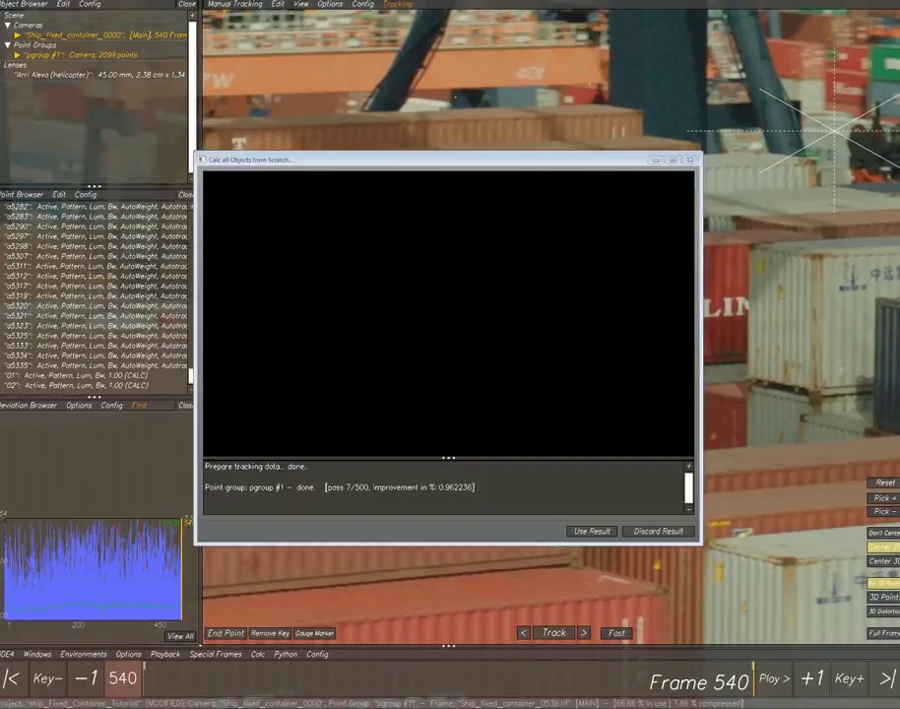
pyautogui.click(592, 531)
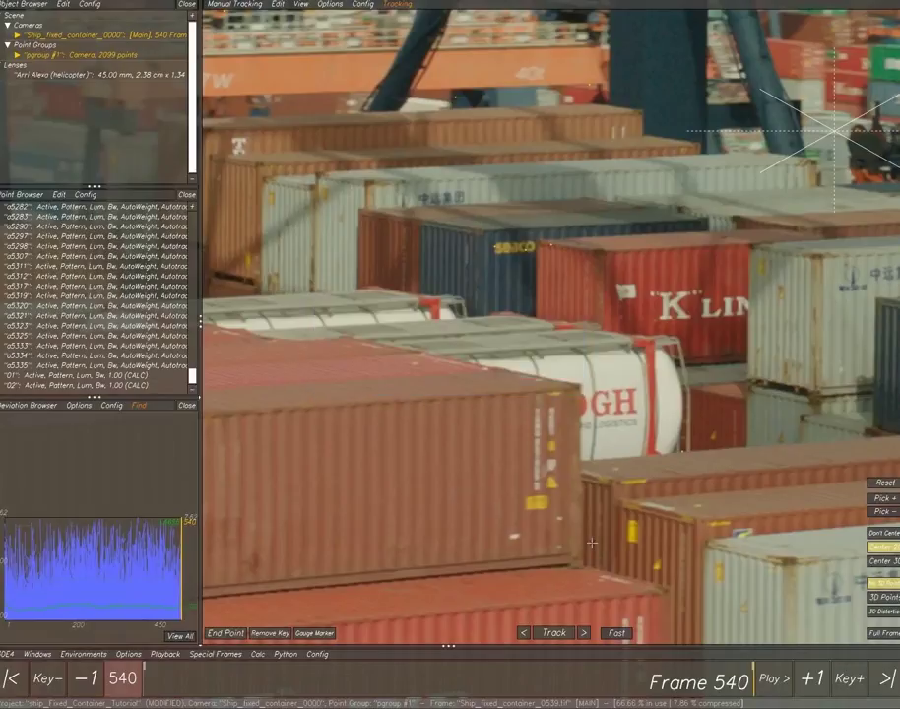
pyautogui.moveTo(145, 552); pyautogui.dragTo(147, 574, button='right')
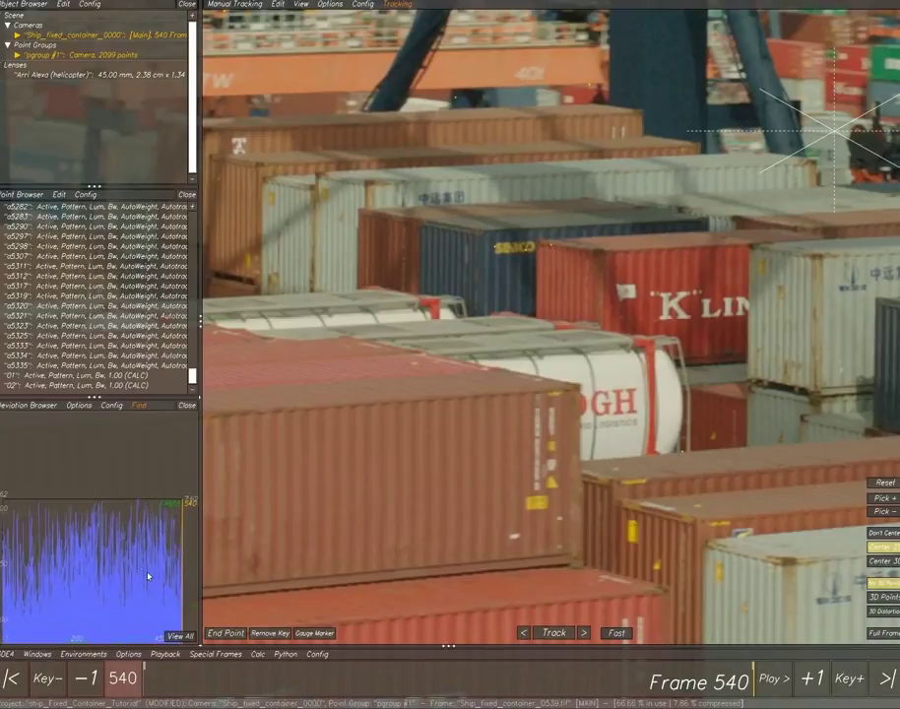
pyautogui.moveTo(147, 573); pyautogui.dragTo(130, 483, button='middle')
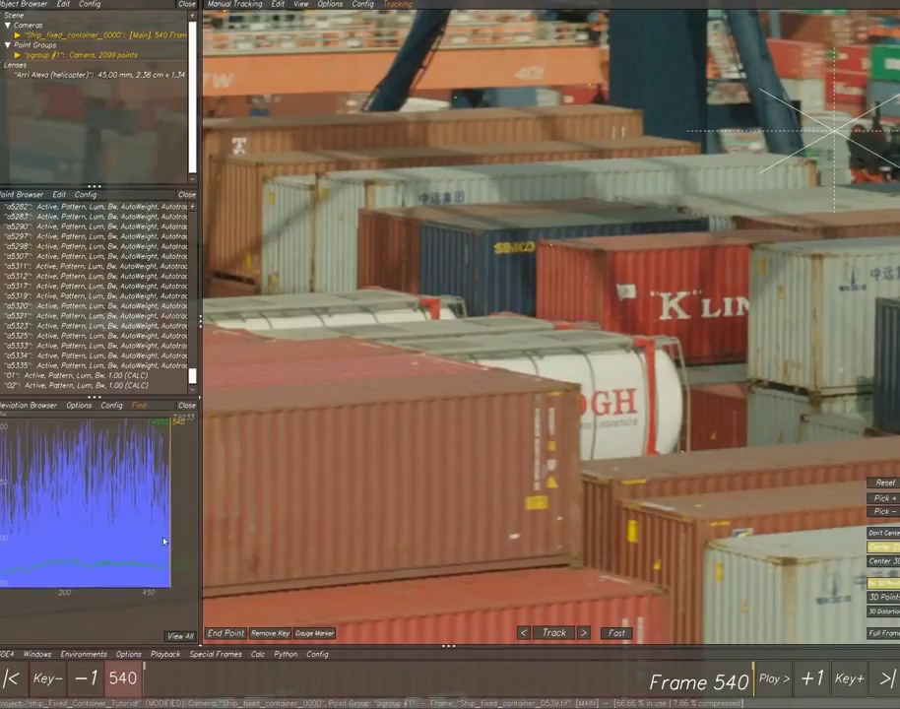
pyautogui.moveTo(118, 530); pyautogui.dragTo(139, 548, button='middle')
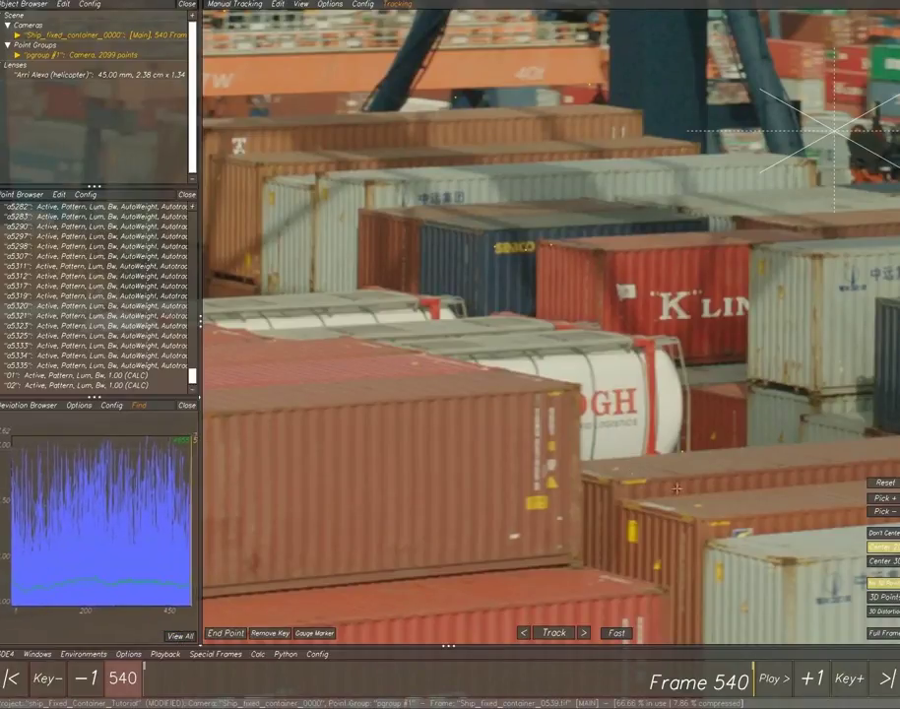
# - At frame 1, create a tracking point on the large yellow label of the orange container above COSCO and shrink its pattern box around the label
pyautogui.press('space')
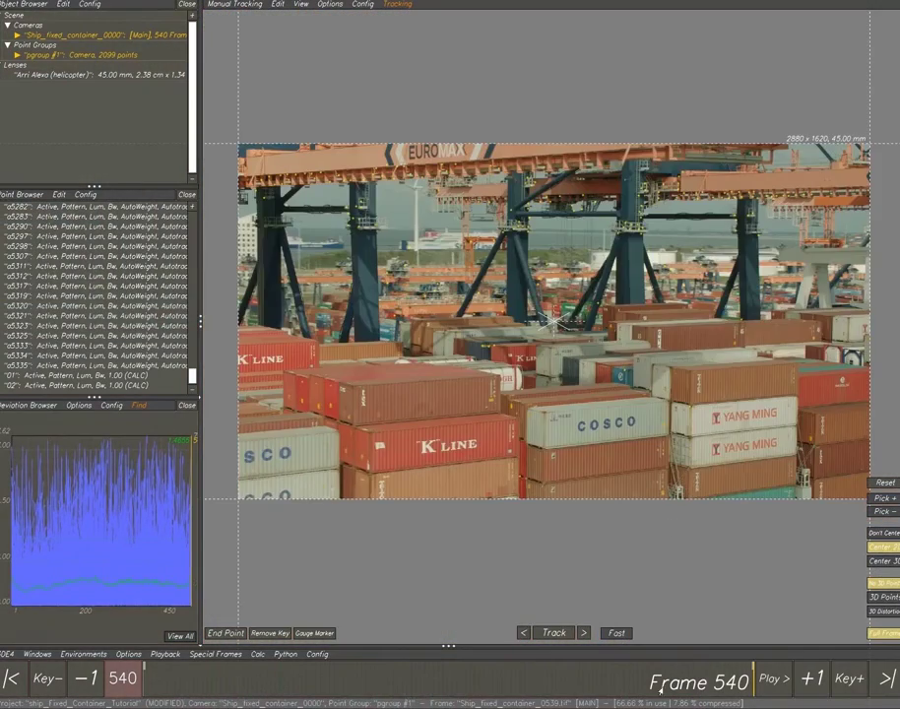
pyautogui.moveTo(744, 683); pyautogui.dragTo(143, 683)
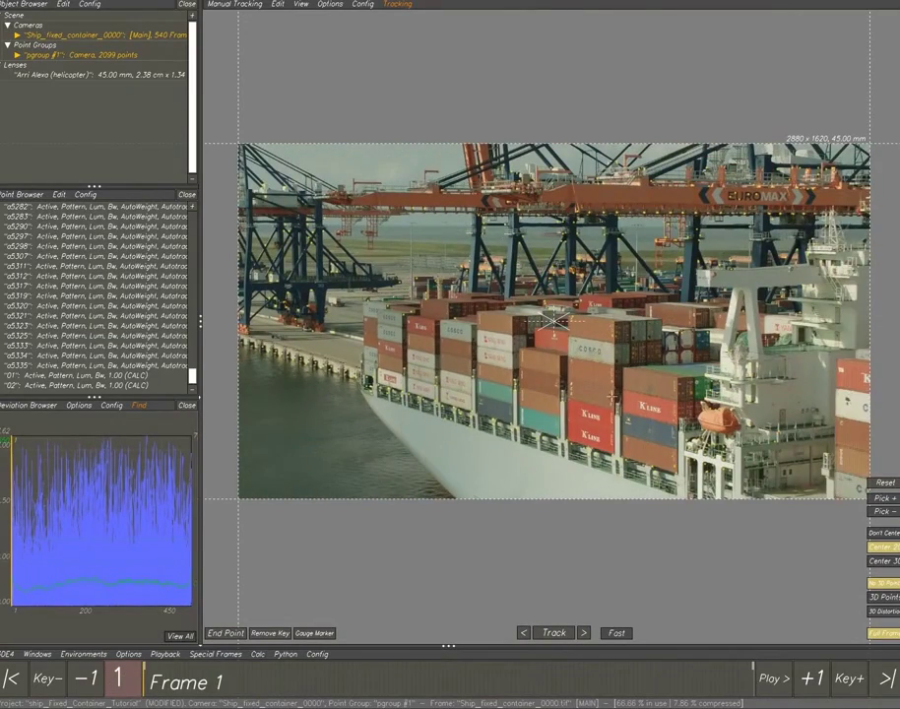
pyautogui.moveTo(613, 398); pyautogui.dragTo(608, 397, button='middle')
pyautogui.scroll(7, 608, 397)
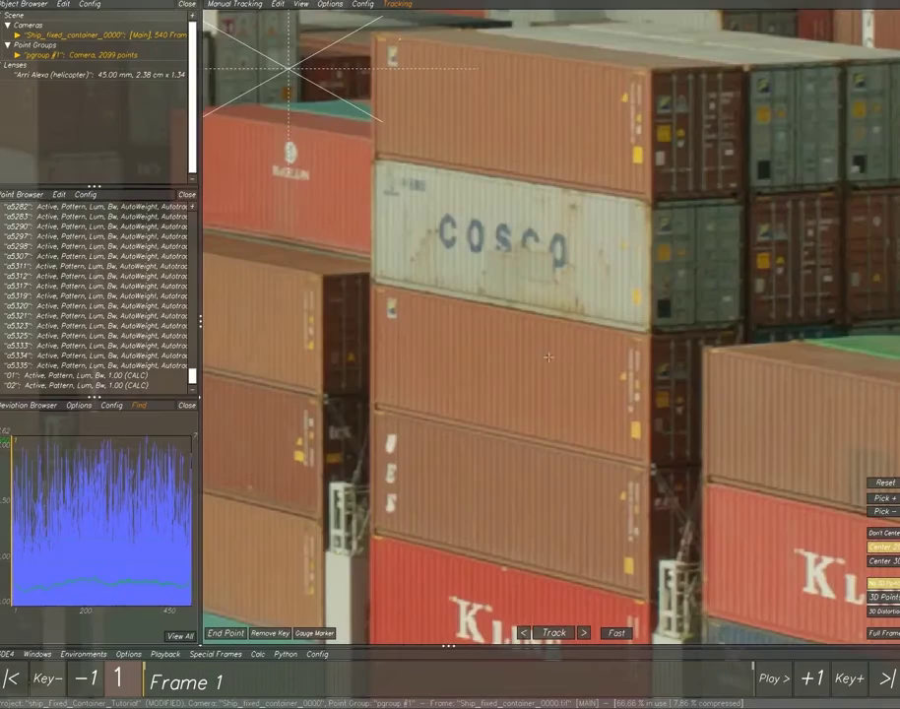
pyautogui.moveTo(549, 356); pyautogui.dragTo(525, 453, button='middle')
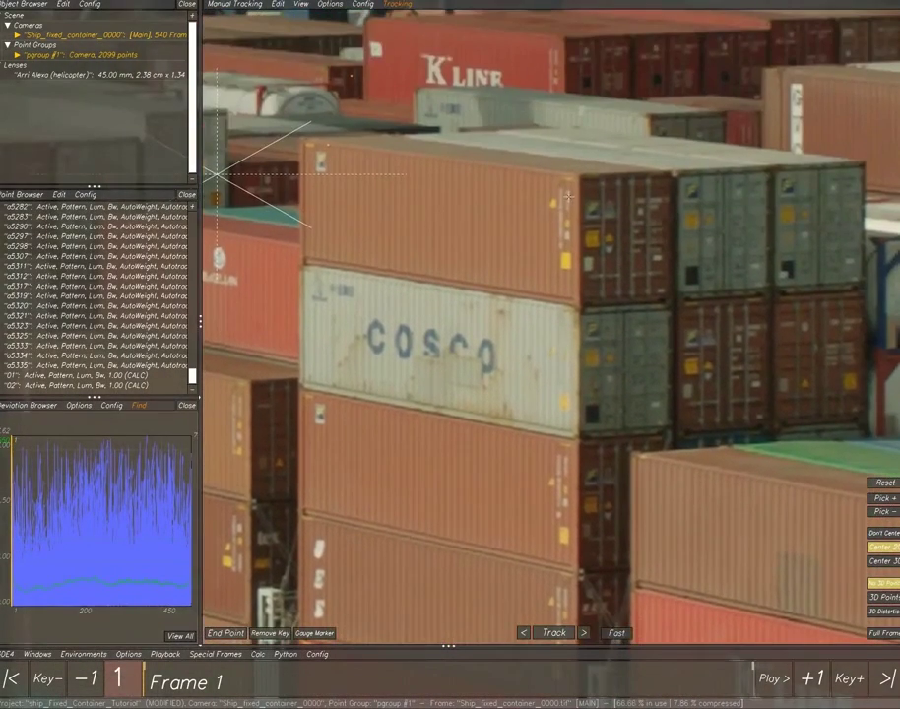
pyautogui.scroll(2, 569, 197)
pyautogui.scroll(2, 573, 305)
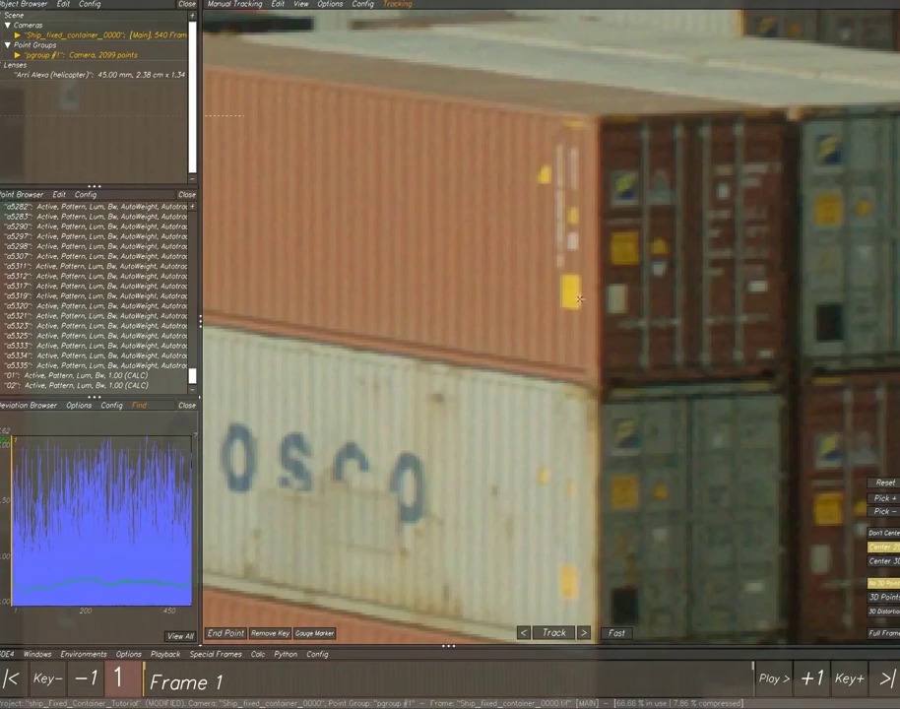
pyautogui.click(578, 298)
pyautogui.moveTo(415, 408); pyautogui.dragTo(399, 439, button='middle')
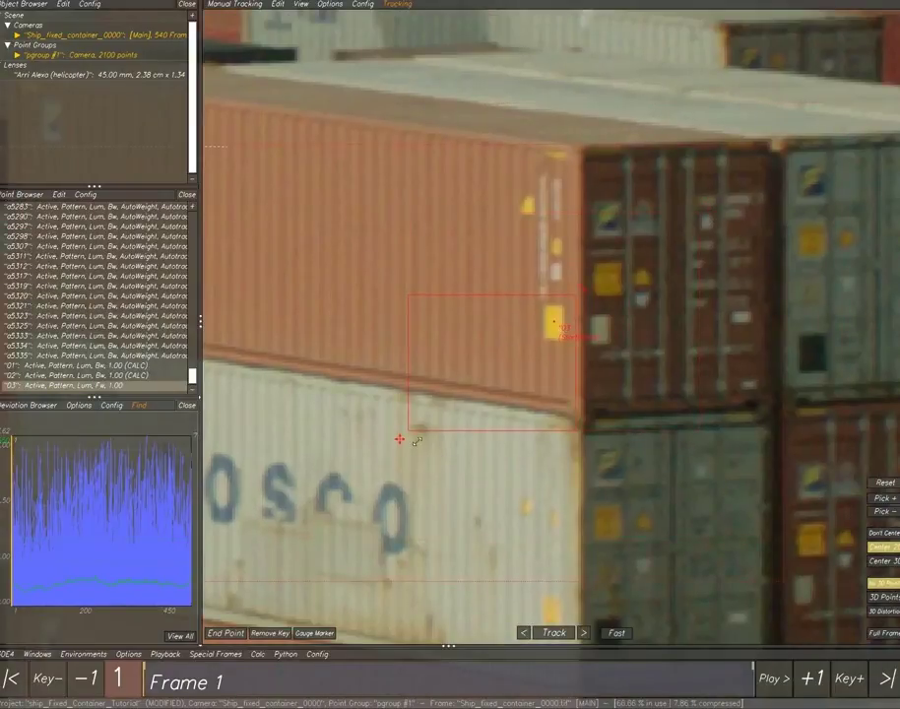
pyautogui.moveTo(399, 439); pyautogui.dragTo(524, 357)
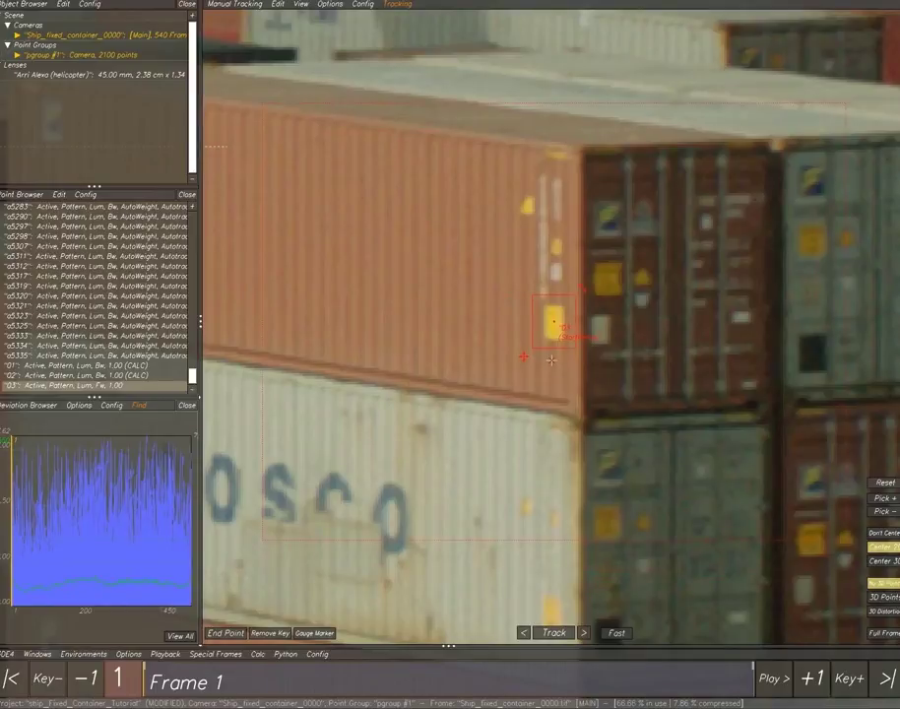
# - Bring up the Image Controls, enable them with the chroma key, and pick the yellow label's colours as the key
pyautogui.press('i')
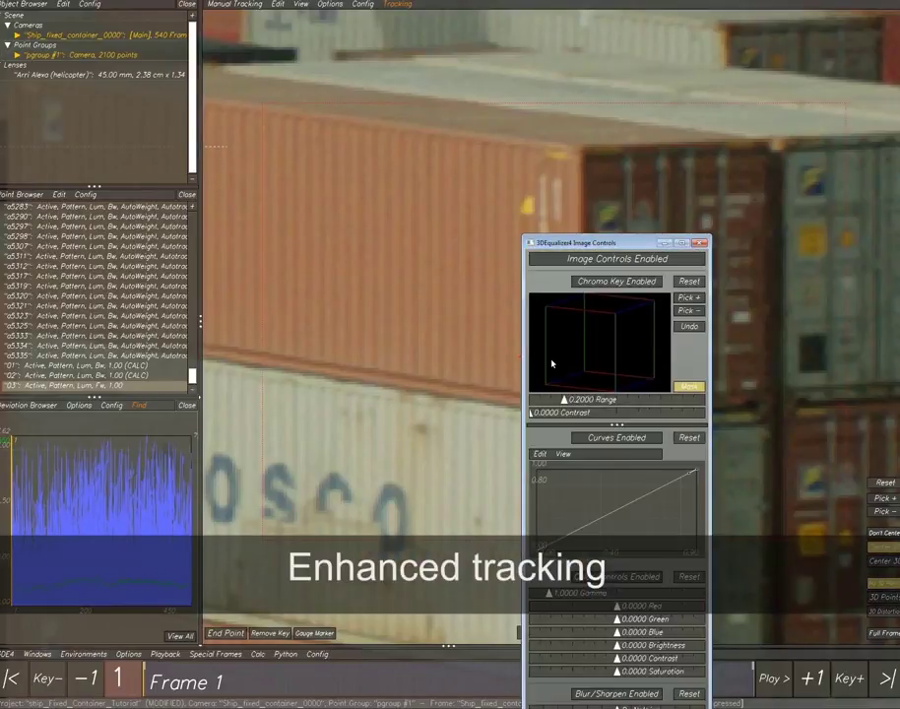
pyautogui.moveTo(630, 249); pyautogui.dragTo(295, 102)
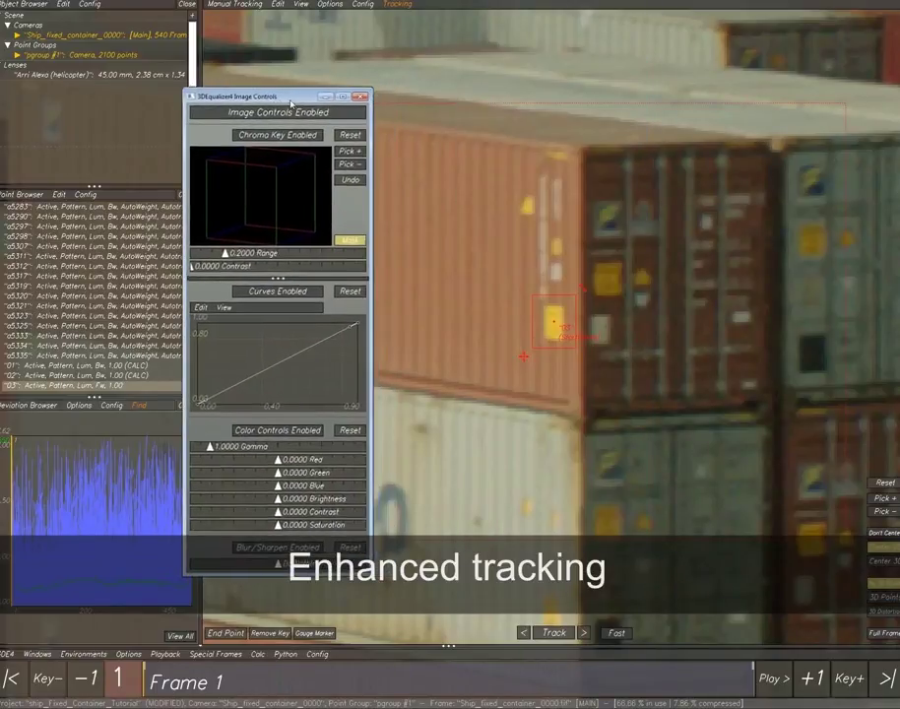
pyautogui.click(293, 122)
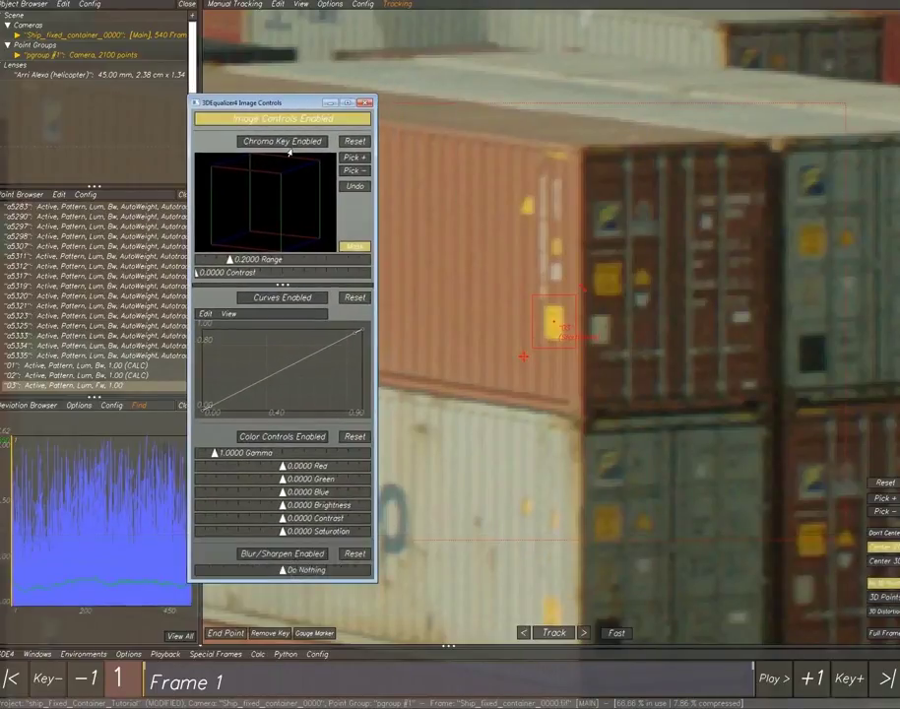
pyautogui.click(285, 143)
pyautogui.click(353, 158)
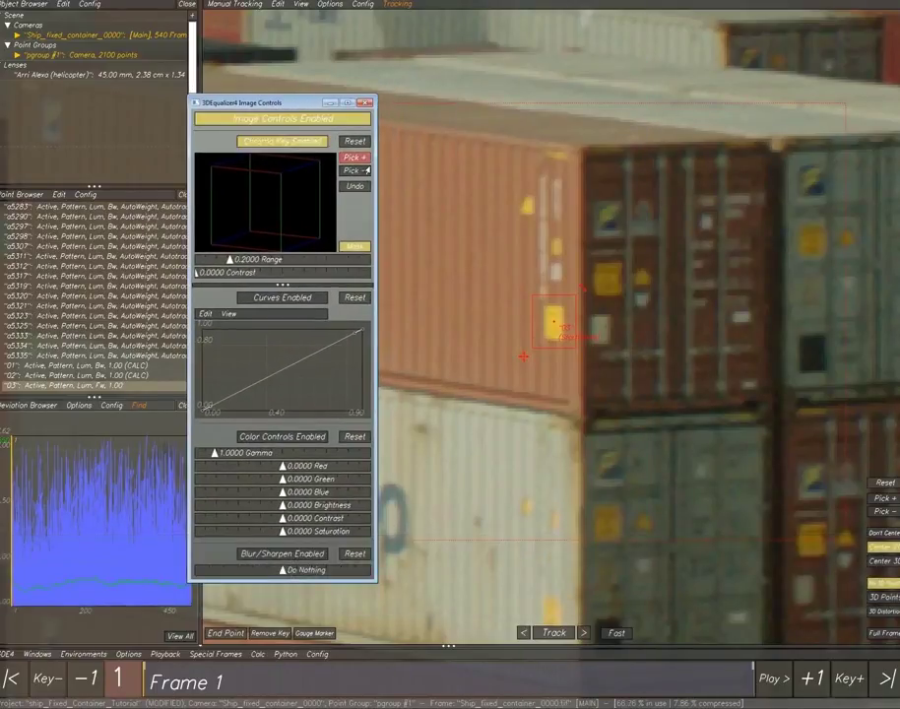
pyautogui.click(560, 325)
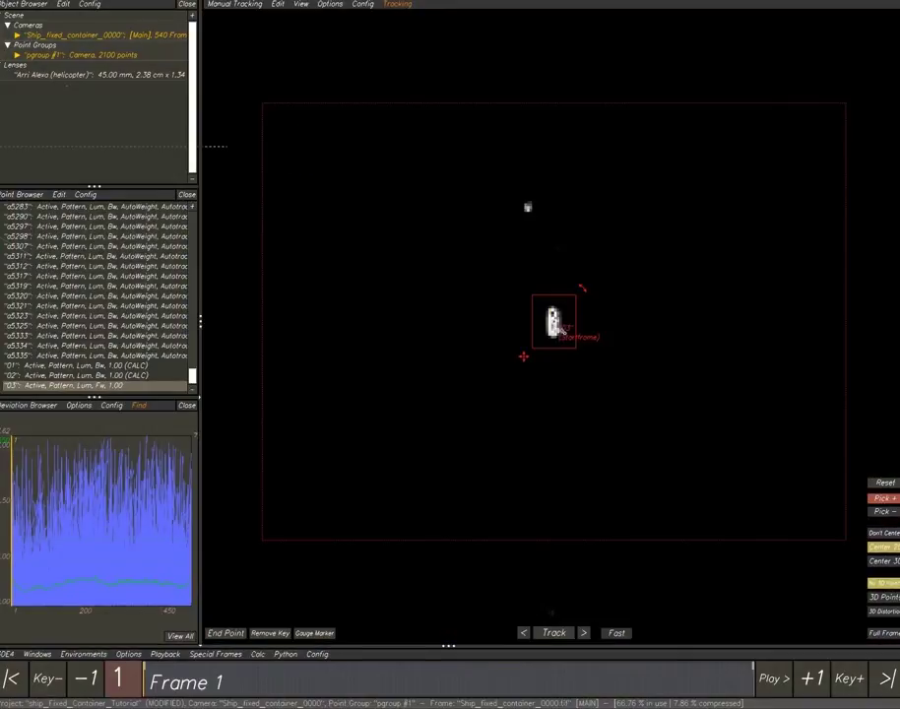
pyautogui.moveTo(566, 340); pyautogui.dragTo(561, 330)
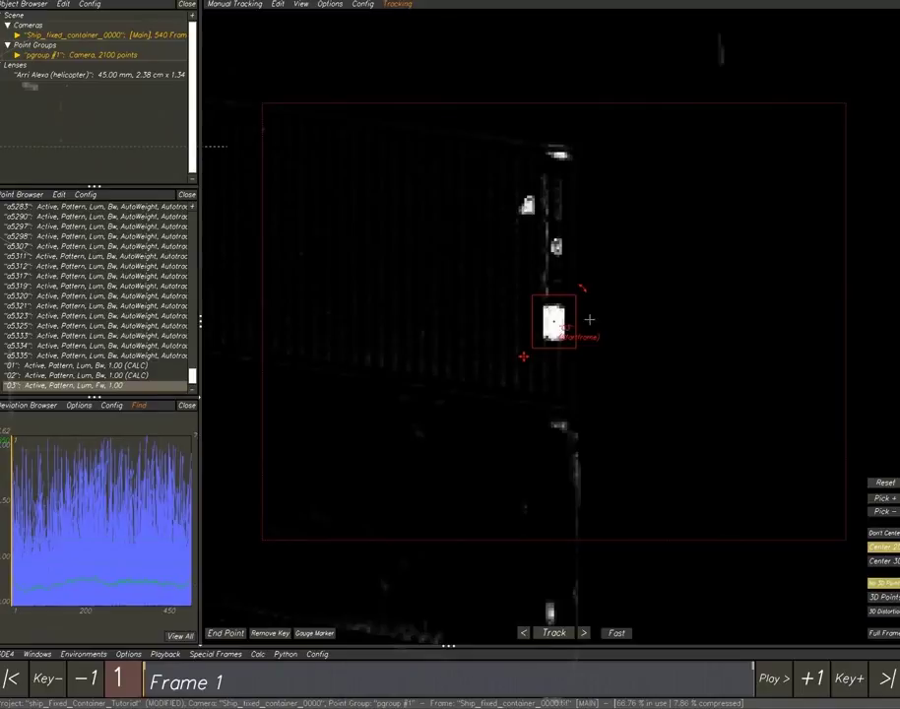
# - Go to frame 162 and set the chroma key range to 0.4345 in the Image Controls, viewing the key's colour volume
pyautogui.scroll(-10, 590, 319)
pyautogui.scroll(-3, 589, 319)
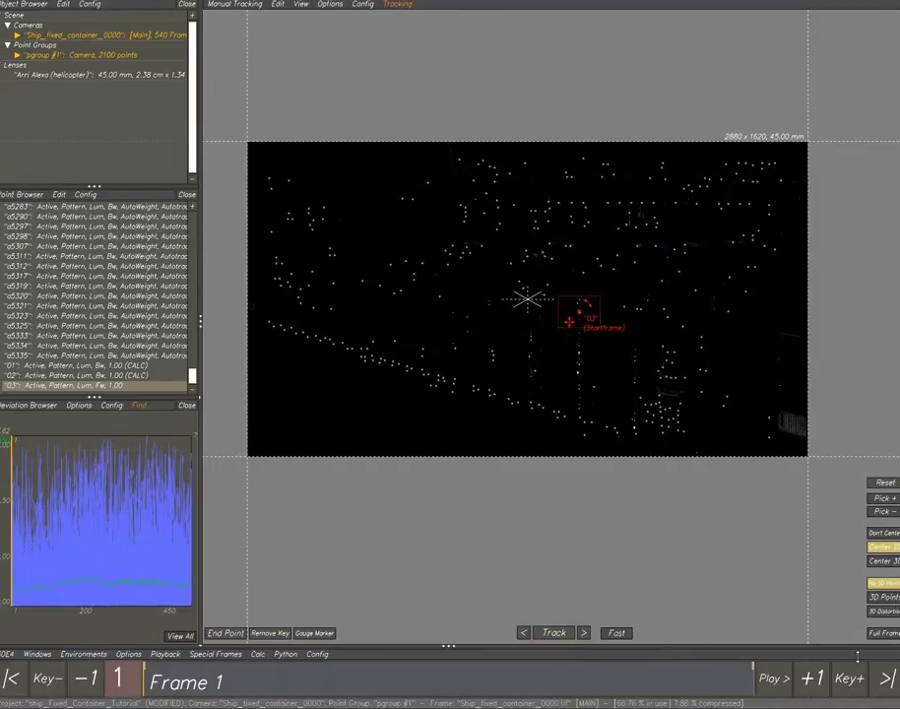
pyautogui.moveTo(628, 665)
pyautogui.mouseDown()
pyautogui.moveTo(491, 679)
pyautogui.moveTo(116, 680)
pyautogui.moveTo(327, 681)
pyautogui.mouseUp()
pyautogui.click(292, 708)
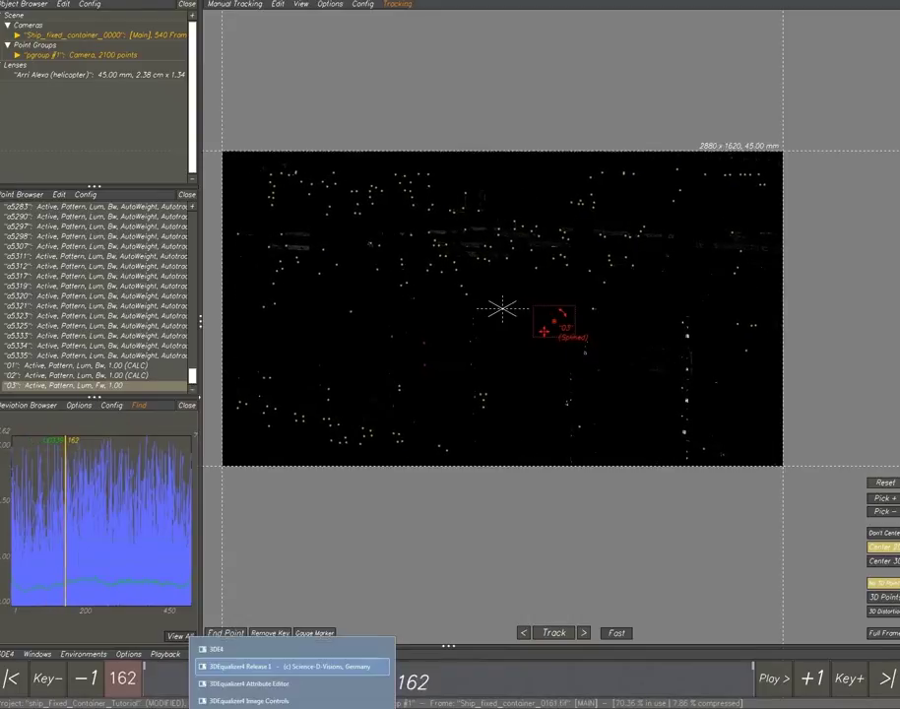
pyautogui.click(294, 700)
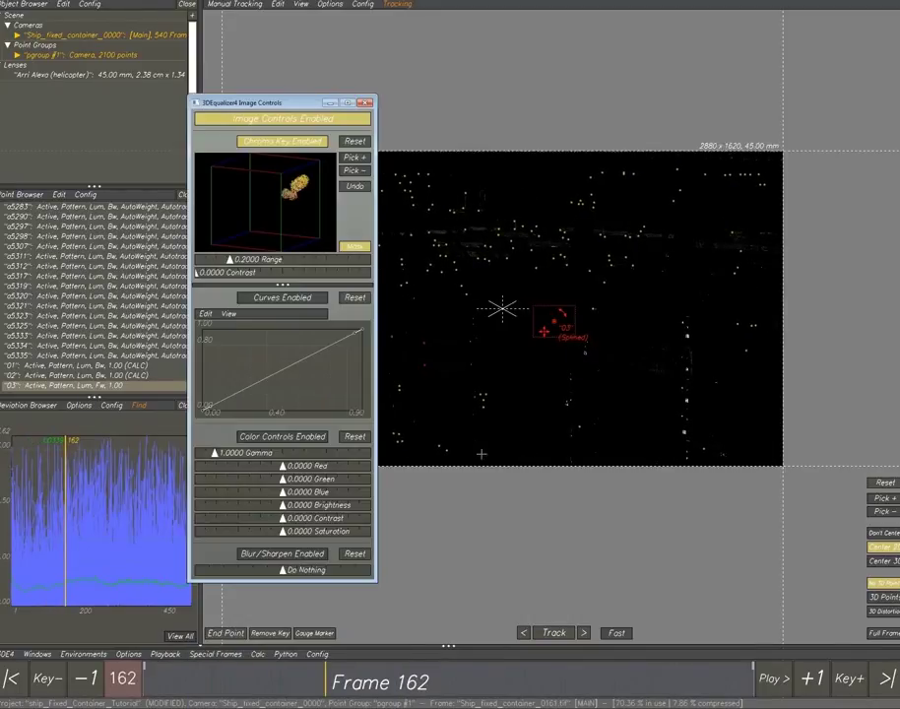
pyautogui.moveTo(294, 108); pyautogui.dragTo(317, 139)
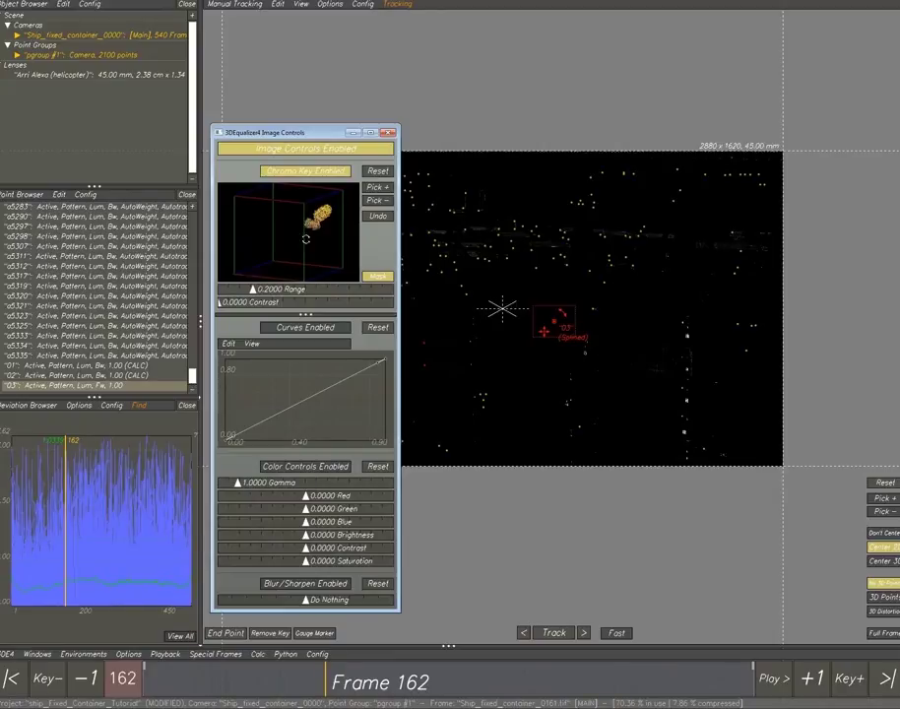
pyautogui.moveTo(307, 239)
pyautogui.mouseDown()
pyautogui.moveTo(347, 238)
pyautogui.moveTo(346, 248)
pyautogui.moveTo(307, 239)
pyautogui.mouseUp()
pyautogui.moveTo(259, 304); pyautogui.dragTo(306, 302)
pyautogui.moveTo(301, 223)
pyautogui.mouseDown()
pyautogui.moveTo(355, 235)
pyautogui.moveTo(293, 234)
pyautogui.mouseUp()
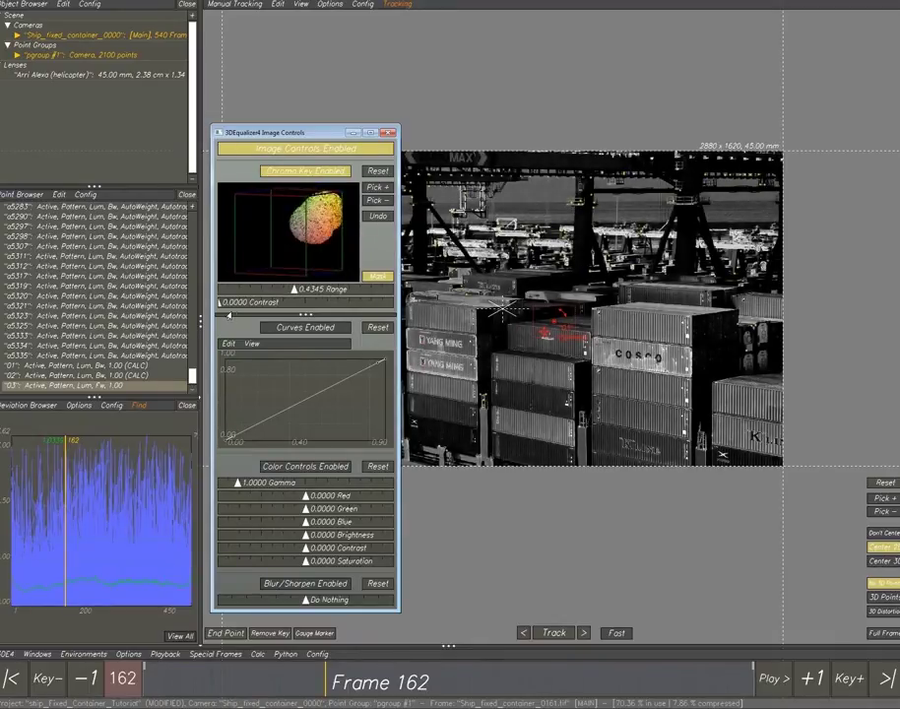
pyautogui.moveTo(229, 314); pyautogui.dragTo(196, 315)
# - Return to frame 1 and subtract the orange container's colour around point 03 from the chroma key
pyautogui.moveTo(315, 132); pyautogui.dragTo(899, 197)
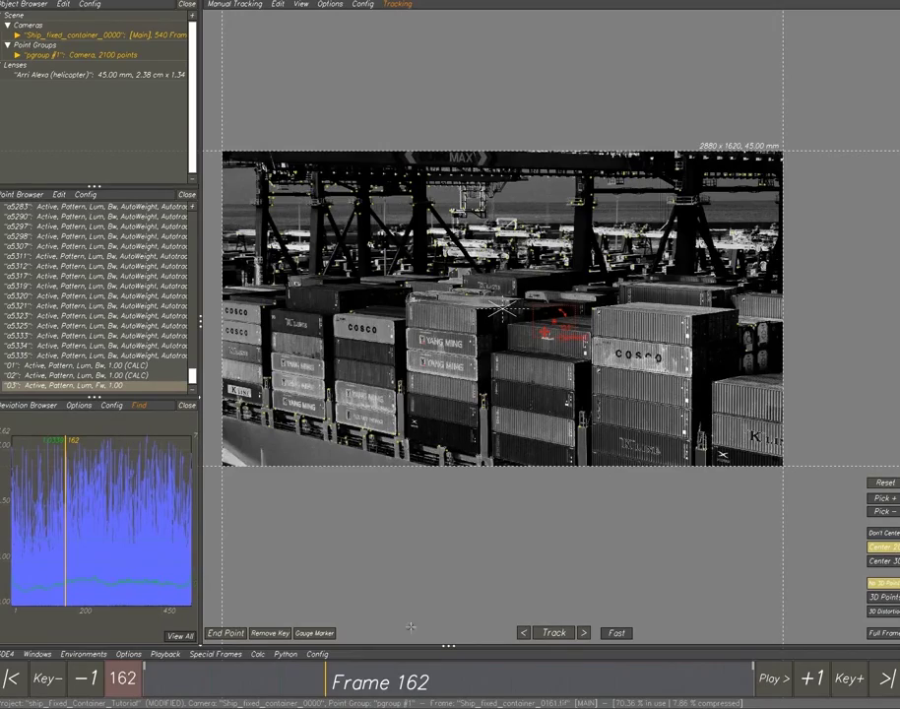
pyautogui.moveTo(333, 681); pyautogui.dragTo(143, 682)
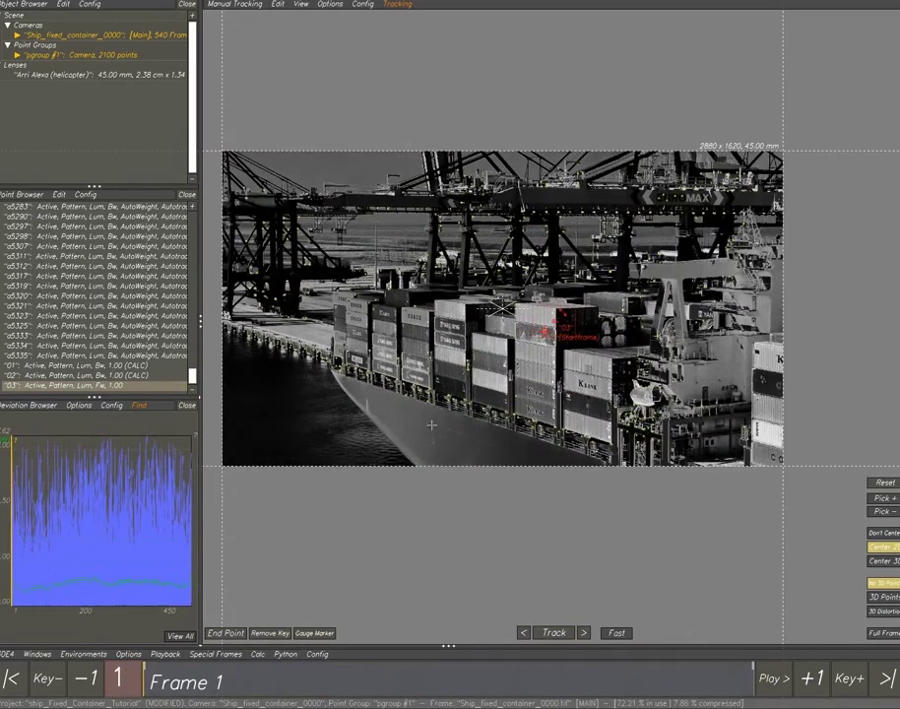
pyautogui.scroll(-3, 501, 310)
pyautogui.scroll(10, 500, 310)
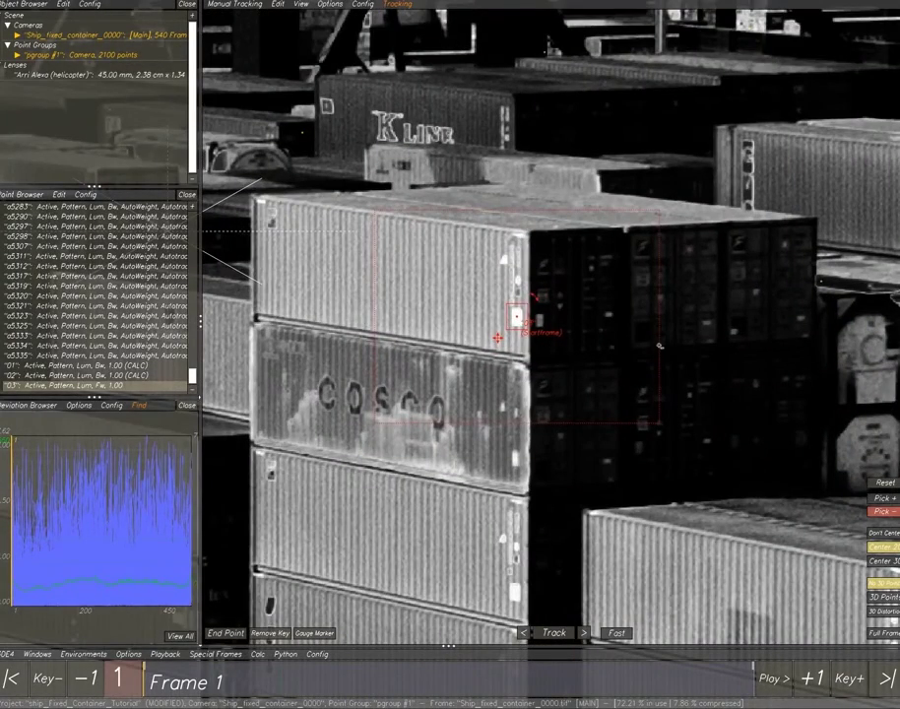
pyautogui.moveTo(488, 295); pyautogui.dragTo(453, 288)
pyautogui.moveTo(898, 202); pyautogui.dragTo(312, 205)
pyautogui.click(450, 278)
pyautogui.click(367, 199)
# - Bring the Image Controls back up and add the blue colour of the COSCO lettering to the chroma key
pyautogui.moveTo(294, 707)
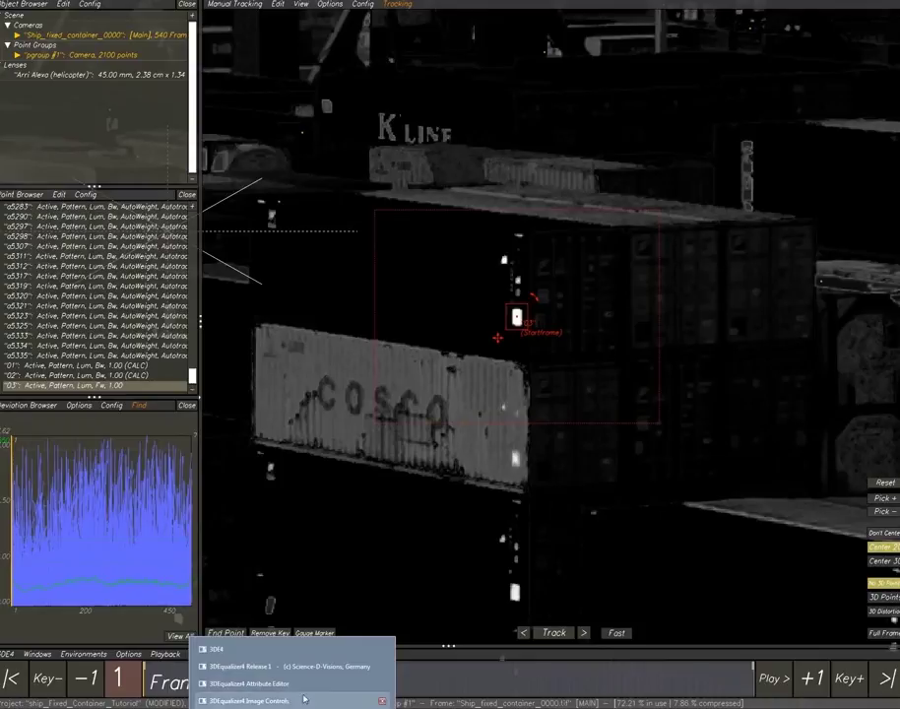
pyautogui.click(250, 700)
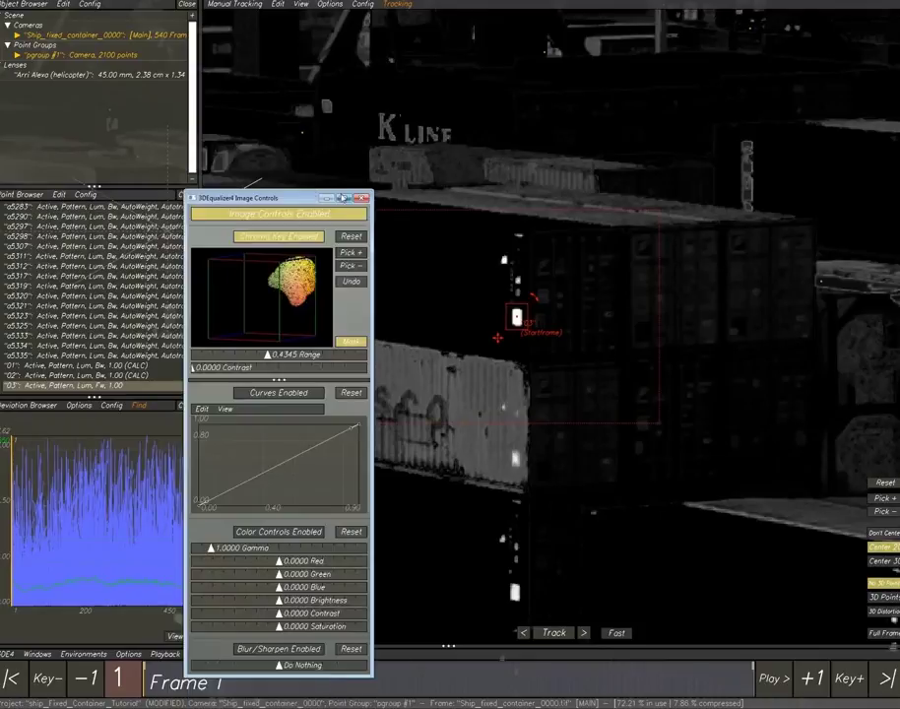
pyautogui.moveTo(287, 200); pyautogui.dragTo(225, 110)
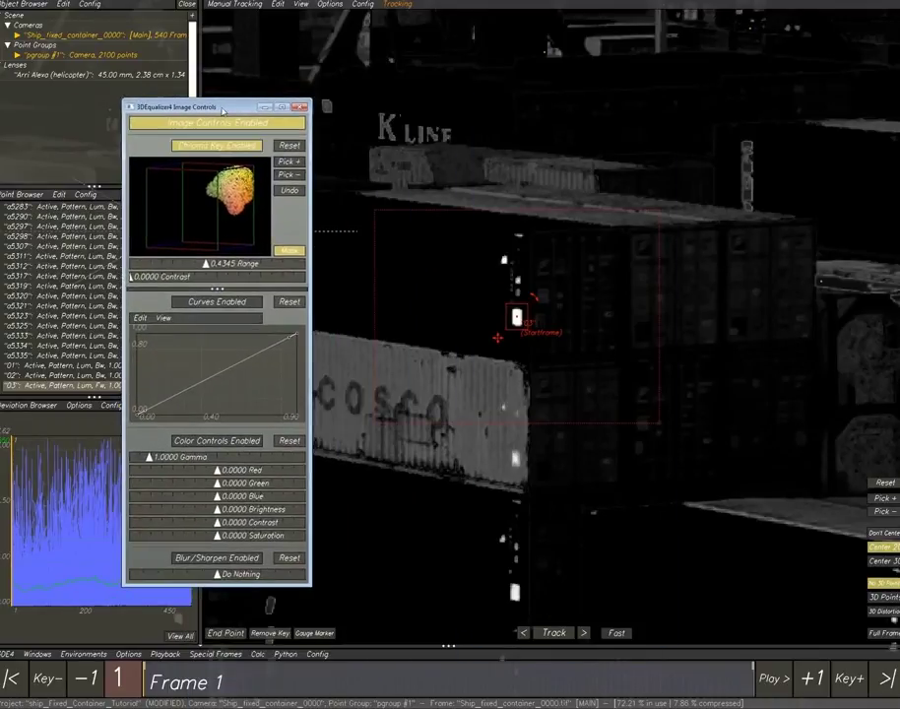
pyautogui.click(291, 165)
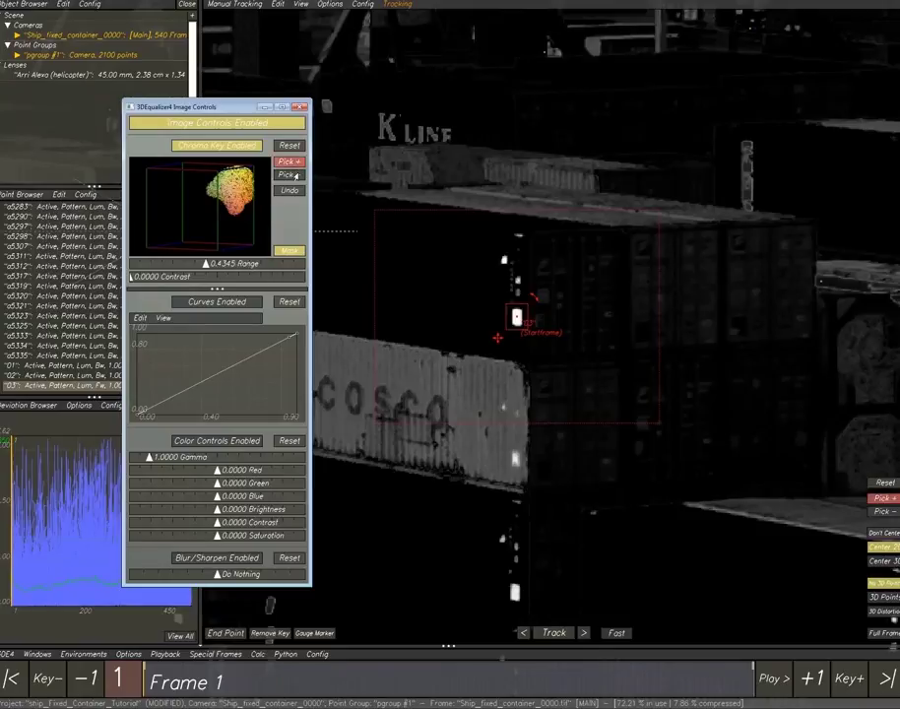
pyautogui.click(445, 411)
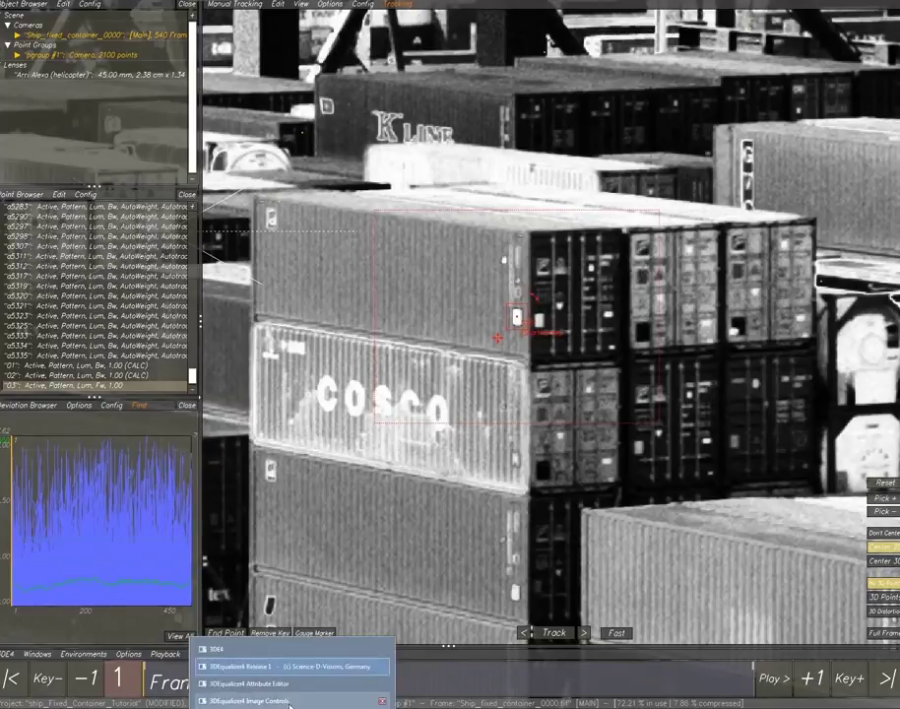
# - Subtract the colours of the COSCO container's wall and the orange container above it from the chroma key
pyautogui.click(290, 703)
pyautogui.click(296, 176)
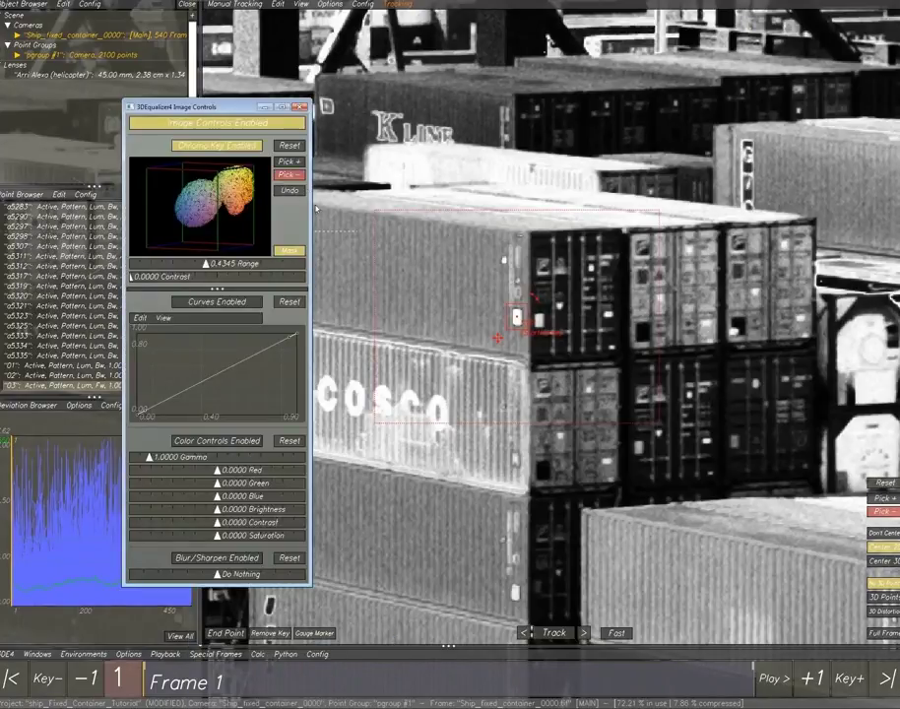
pyautogui.moveTo(421, 404)
pyautogui.mouseDown()
pyautogui.moveTo(423, 390)
pyautogui.moveTo(450, 377)
pyautogui.moveTo(449, 303)
pyautogui.mouseUp()
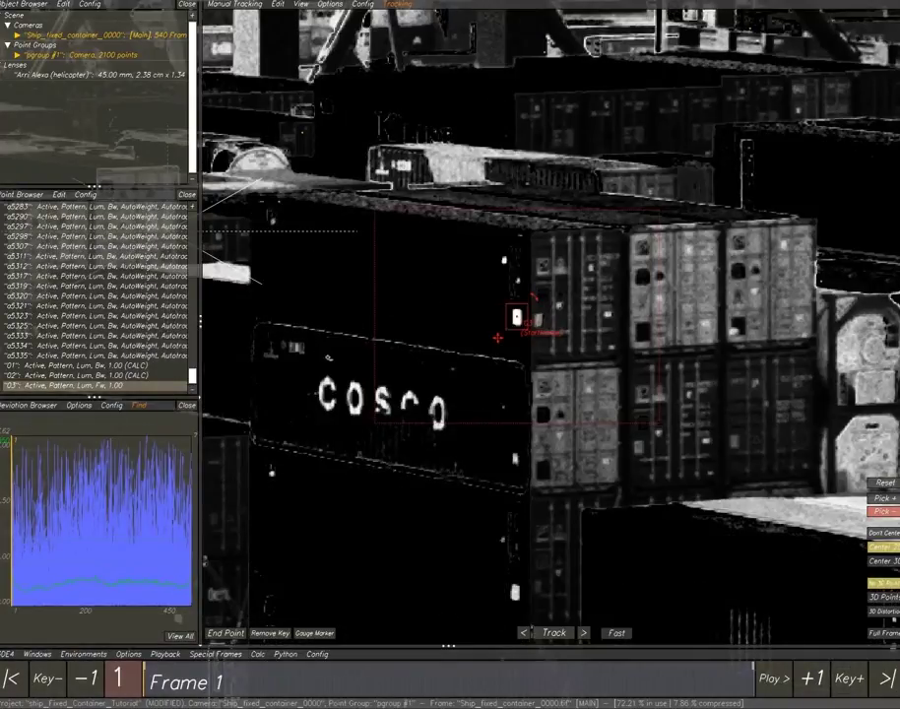
pyautogui.press('Escape')
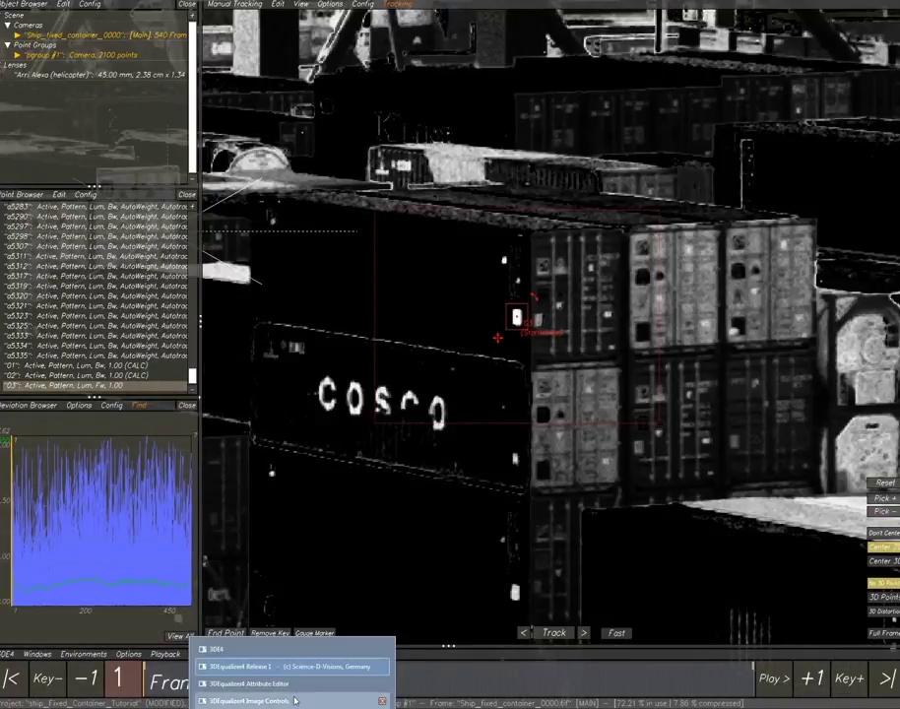
# - Set the chroma key's range to 0.2649 and contrast to 0.0982, and then turn the chroma key off
pyautogui.click(295, 699)
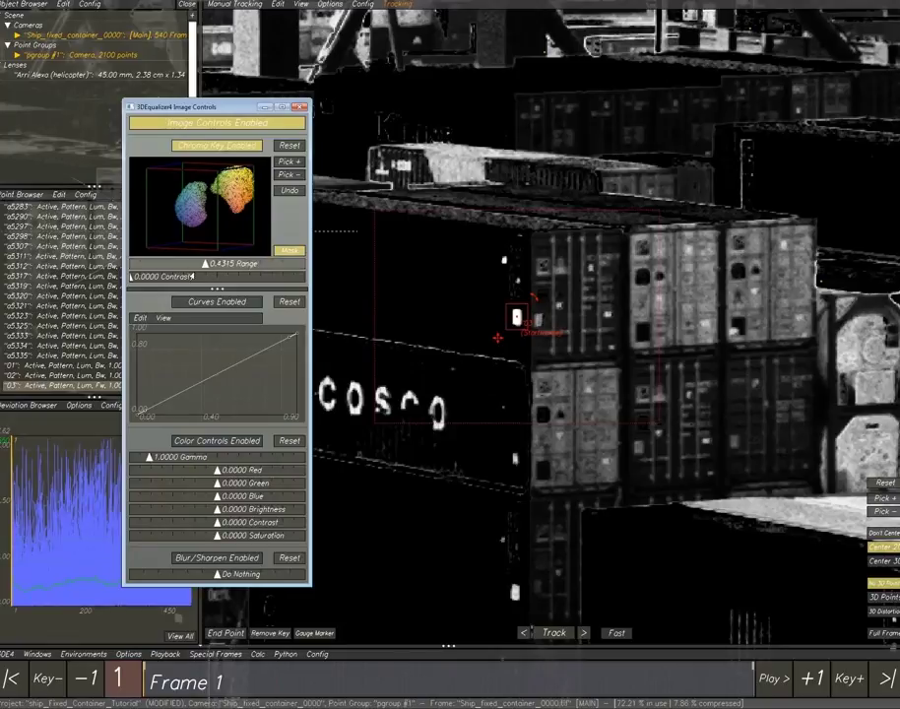
pyautogui.moveTo(210, 275); pyautogui.dragTo(153, 289)
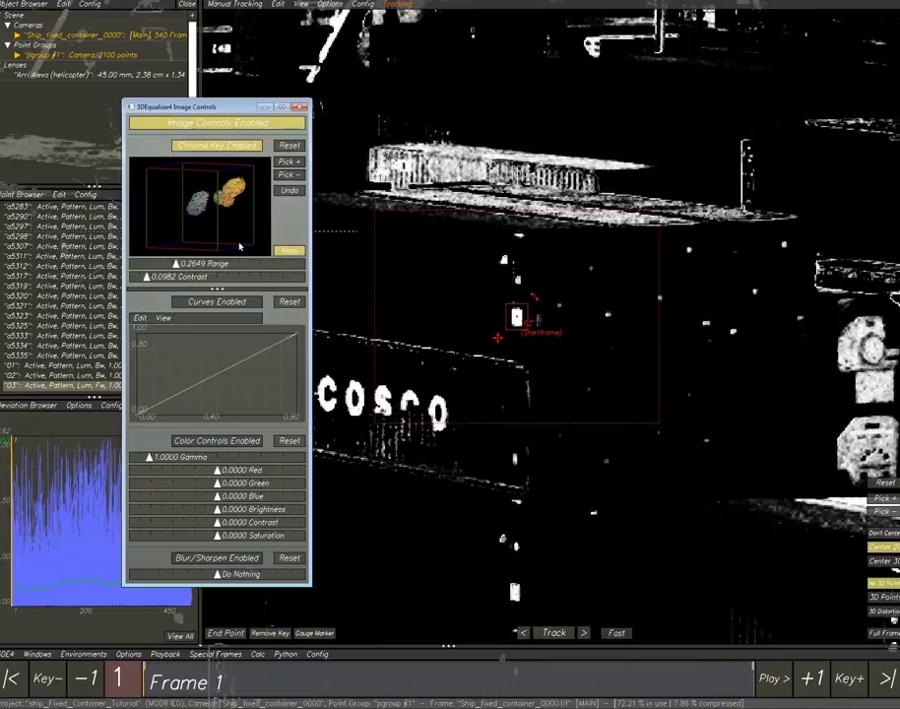
pyautogui.click(247, 153)
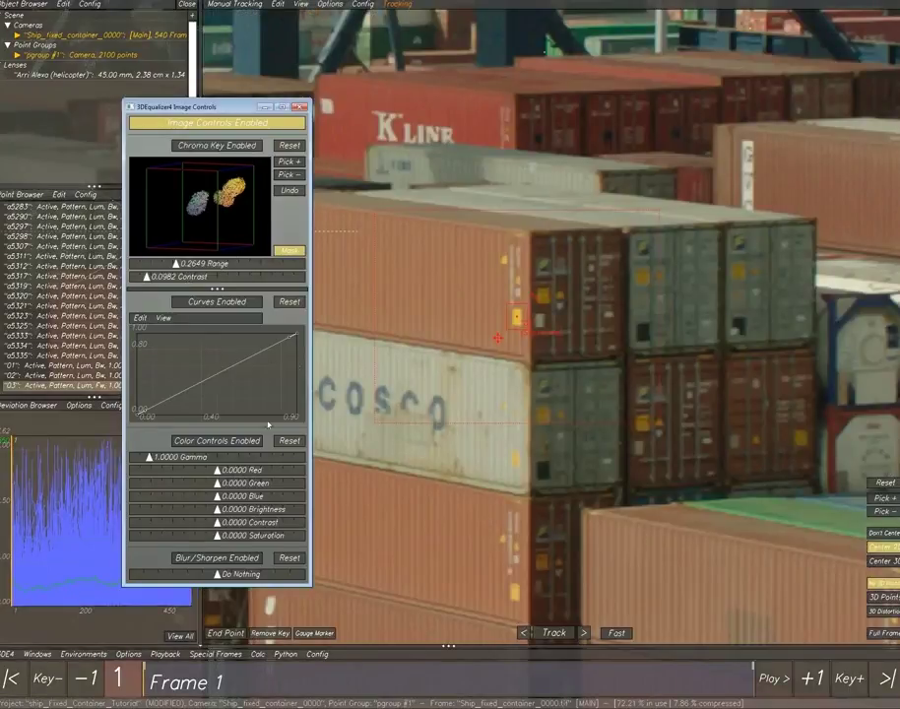
# - Enable the curves, shape the straight line into an S-curve to darken the image's shadows, and switch the curves off again
pyautogui.click(224, 302)
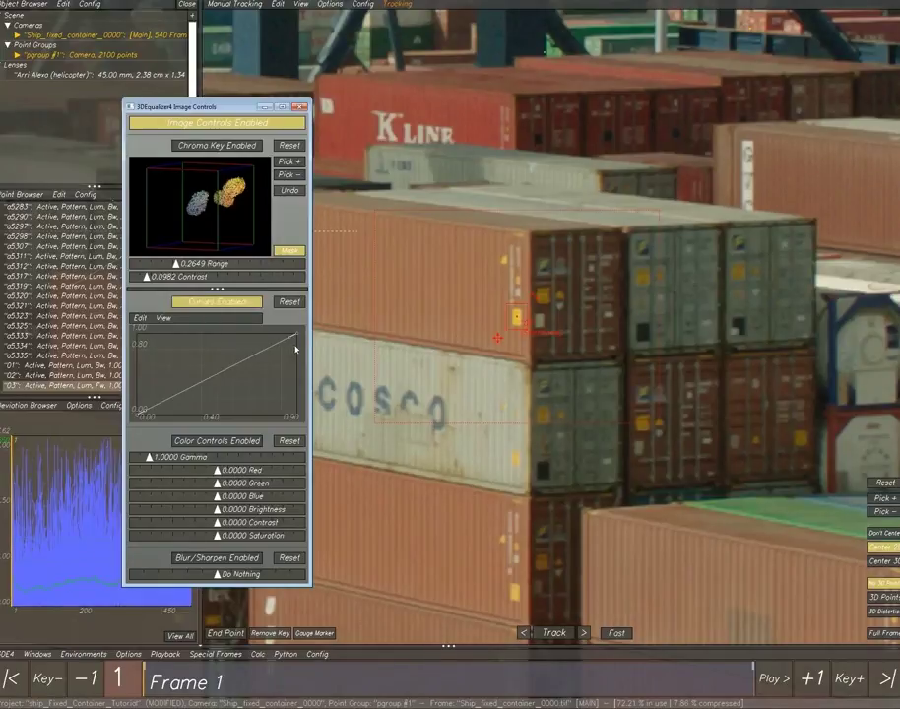
pyautogui.moveTo(293, 346); pyautogui.dragTo(209, 342)
pyautogui.moveTo(156, 422); pyautogui.dragTo(298, 426)
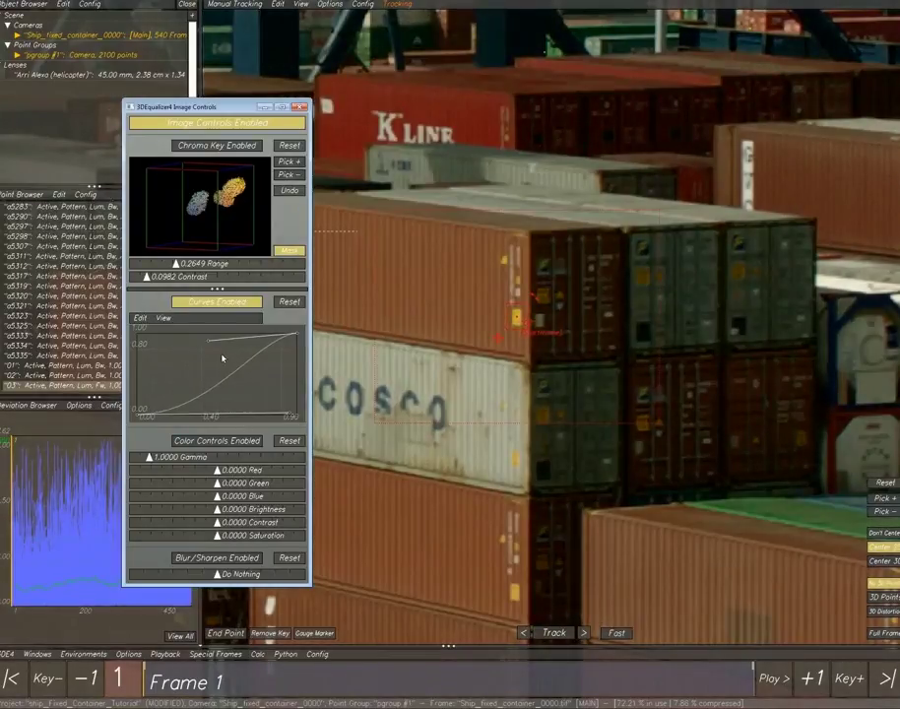
pyautogui.moveTo(208, 342)
pyautogui.mouseDown()
pyautogui.moveTo(141, 347)
pyautogui.moveTo(153, 344)
pyautogui.moveTo(211, 380)
pyautogui.moveTo(277, 379)
pyautogui.moveTo(288, 389)
pyautogui.moveTo(249, 395)
pyautogui.moveTo(215, 349)
pyautogui.mouseUp()
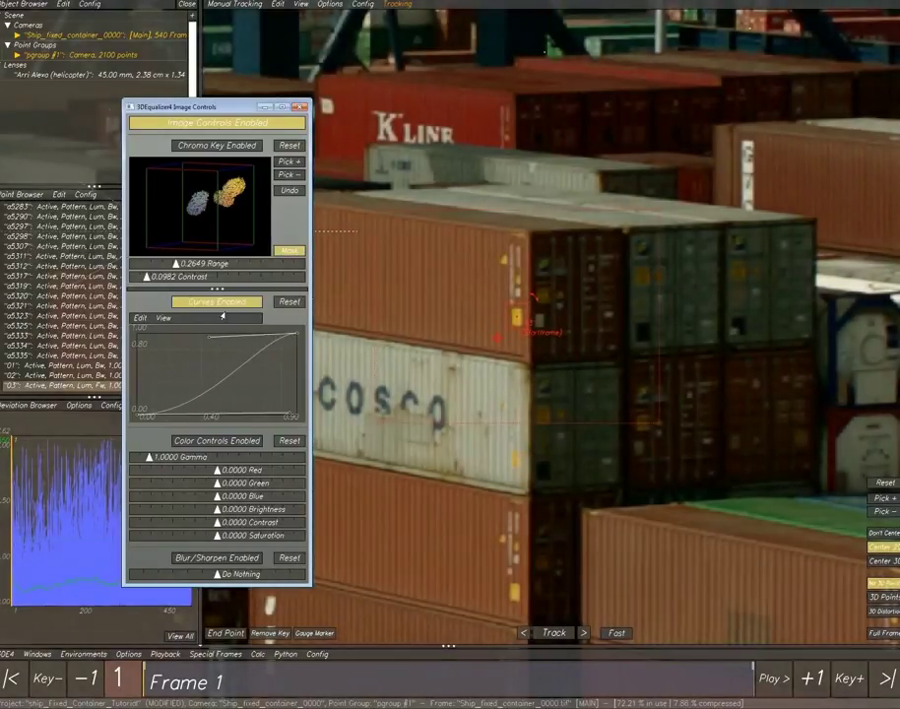
pyautogui.click(221, 302)
# - Enable the color controls: gamma 0.6408, red -0.3095, green 0.1548, blue -0.0298, brightness 0.1786, contrast 0.3810, saturation -0.5774
pyautogui.click(212, 441)
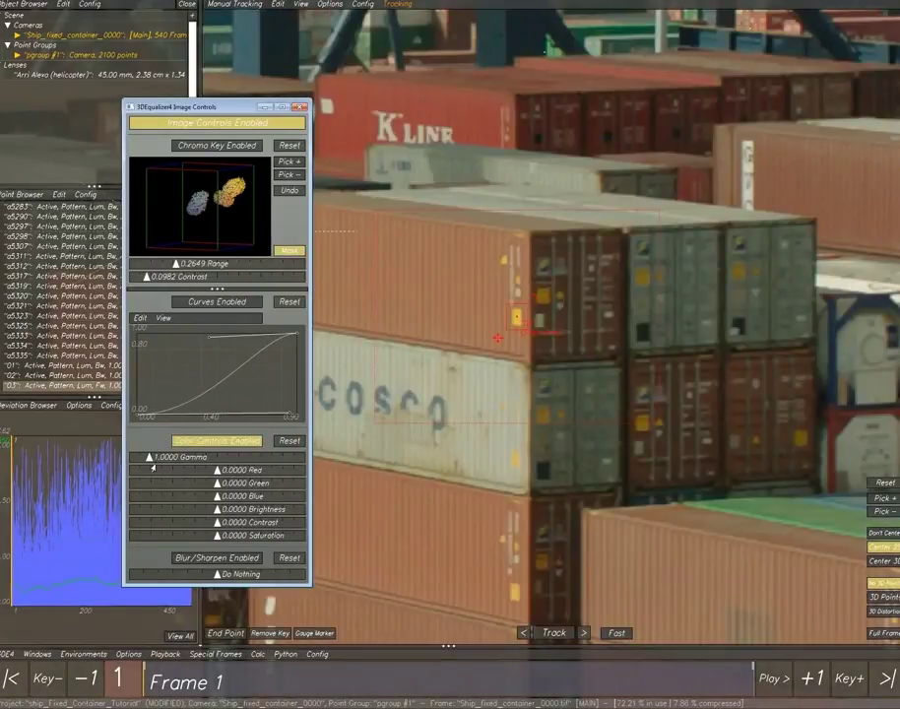
pyautogui.moveTo(153, 469); pyautogui.dragTo(147, 470)
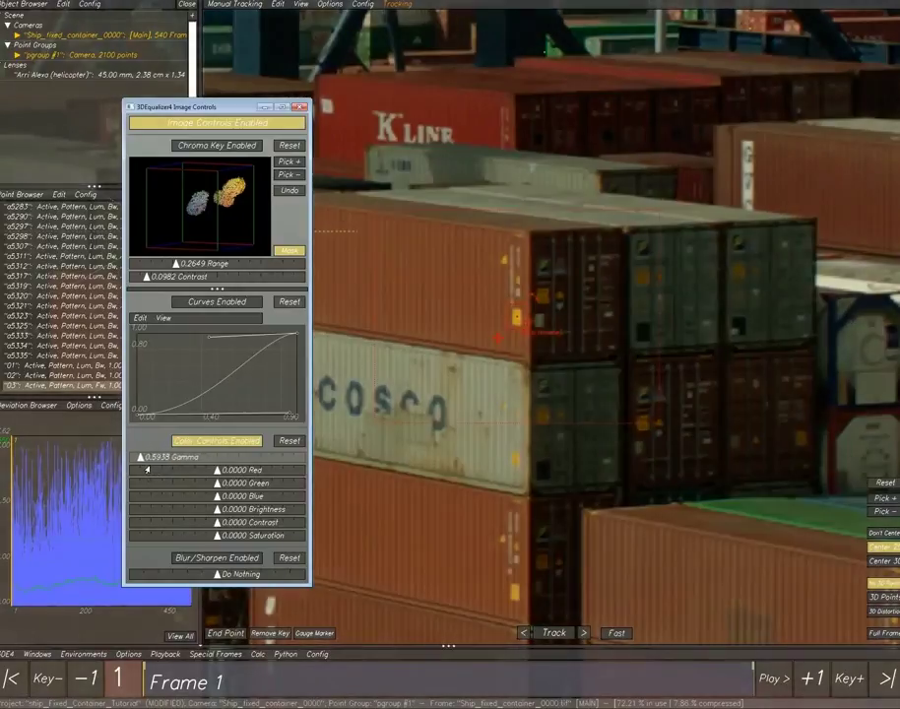
pyautogui.moveTo(223, 479)
pyautogui.mouseDown()
pyautogui.moveTo(208, 479)
pyautogui.moveTo(227, 510)
pyautogui.moveTo(241, 497)
pyautogui.moveTo(220, 477)
pyautogui.moveTo(229, 484)
pyautogui.moveTo(217, 507)
pyautogui.moveTo(235, 522)
pyautogui.moveTo(232, 533)
pyautogui.moveTo(237, 509)
pyautogui.moveTo(201, 472)
pyautogui.moveTo(183, 483)
pyautogui.moveTo(201, 497)
pyautogui.moveTo(236, 497)
pyautogui.moveTo(225, 496)
pyautogui.mouseUp()
pyautogui.moveTo(146, 470)
pyautogui.mouseDown()
pyautogui.moveTo(180, 469)
pyautogui.moveTo(143, 471)
pyautogui.mouseUp()
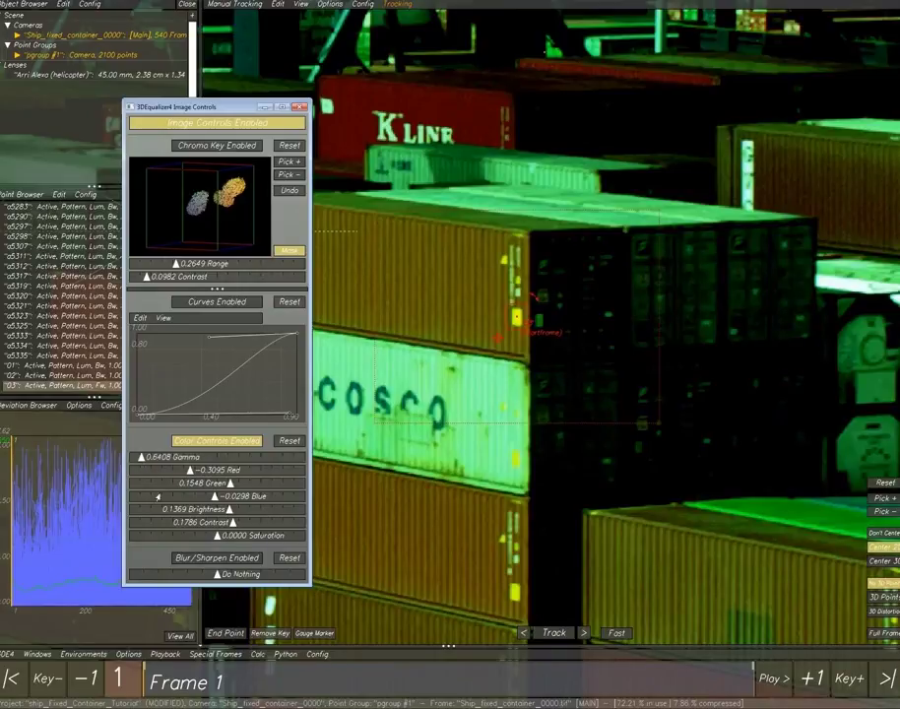
pyautogui.moveTo(226, 544)
pyautogui.mouseDown()
pyautogui.moveTo(145, 546)
pyautogui.moveTo(172, 546)
pyautogui.mouseUp()
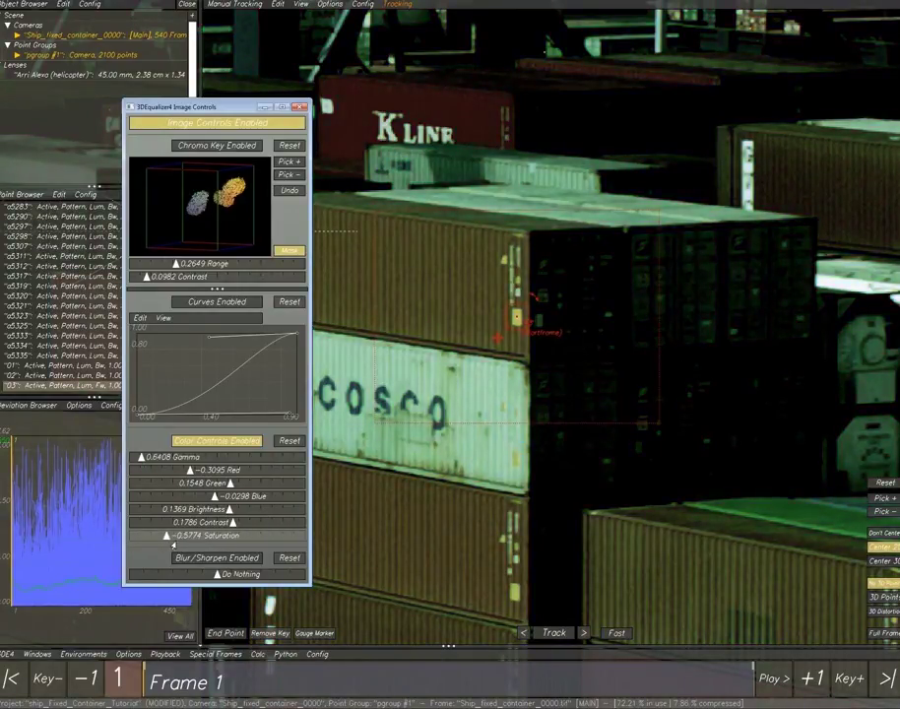
pyautogui.moveTo(235, 519)
pyautogui.mouseDown()
pyautogui.moveTo(243, 533)
pyautogui.moveTo(253, 523)
pyautogui.mouseUp()
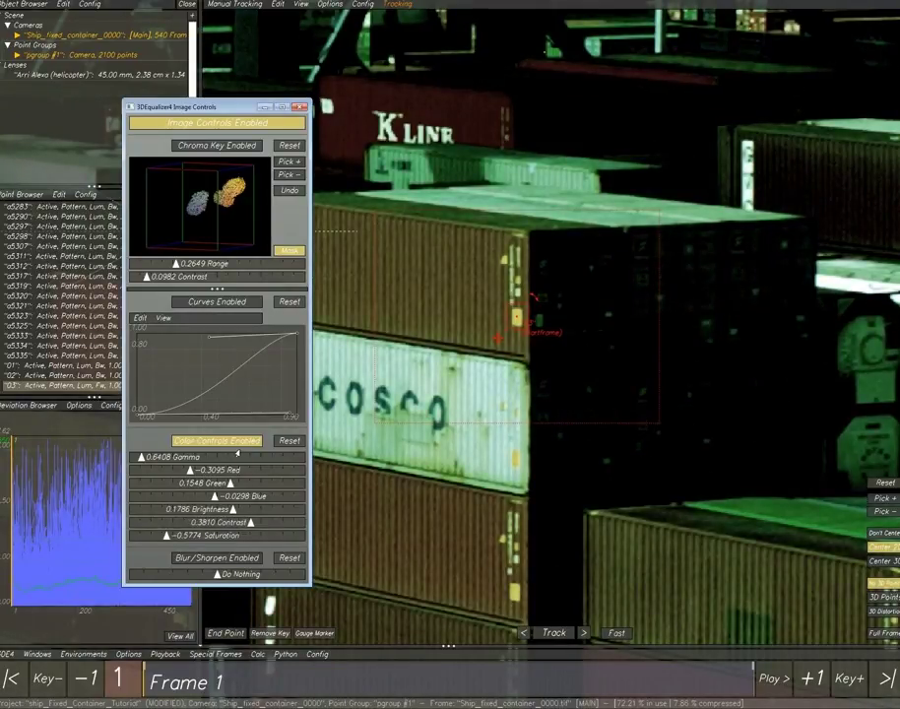
# - Turn the color controls off, enable Blur/Sharpen, try its amount on the image and return it to Do Nothing
pyautogui.click(236, 445)
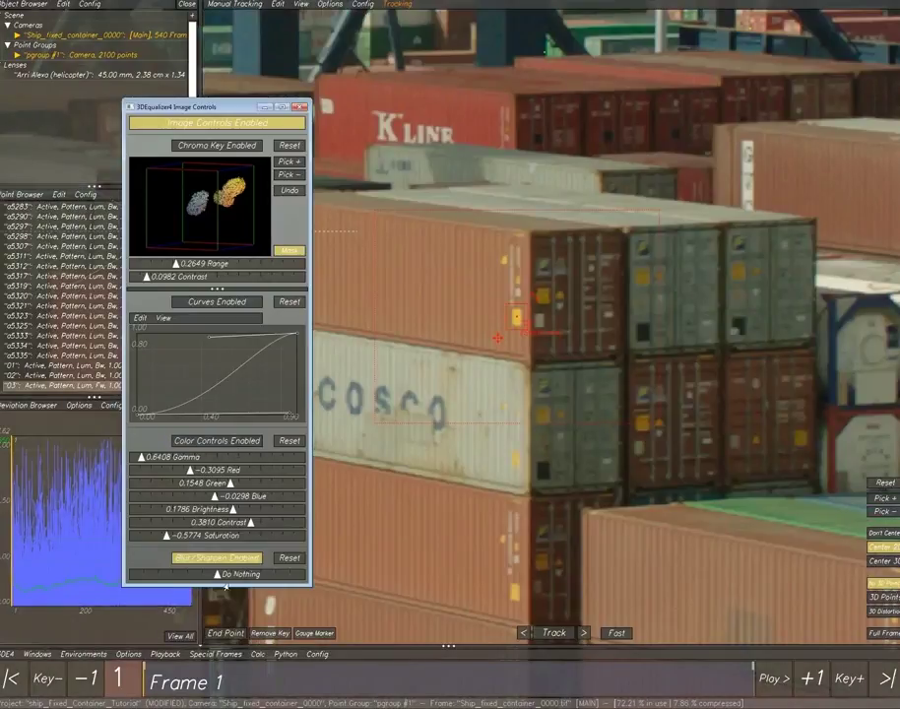
pyautogui.moveTo(243, 570); pyautogui.dragTo(302, 577)
pyautogui.doubleClick(302, 574)
# - Reset the color controls, curves and chroma key, disable the Image Controls, and move their window out of the way
pyautogui.click(294, 443)
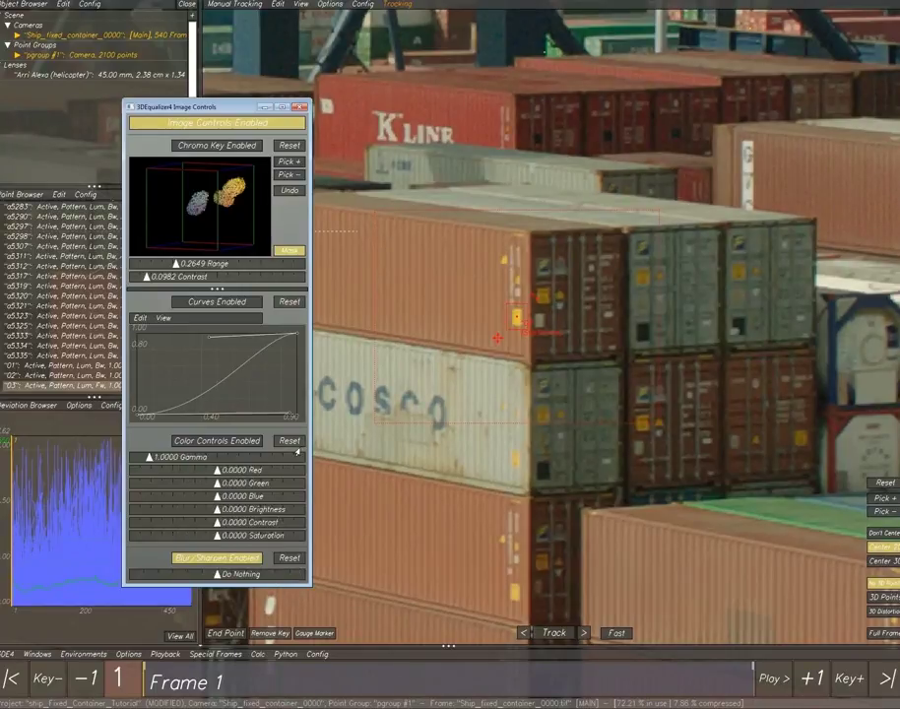
pyautogui.click(290, 301)
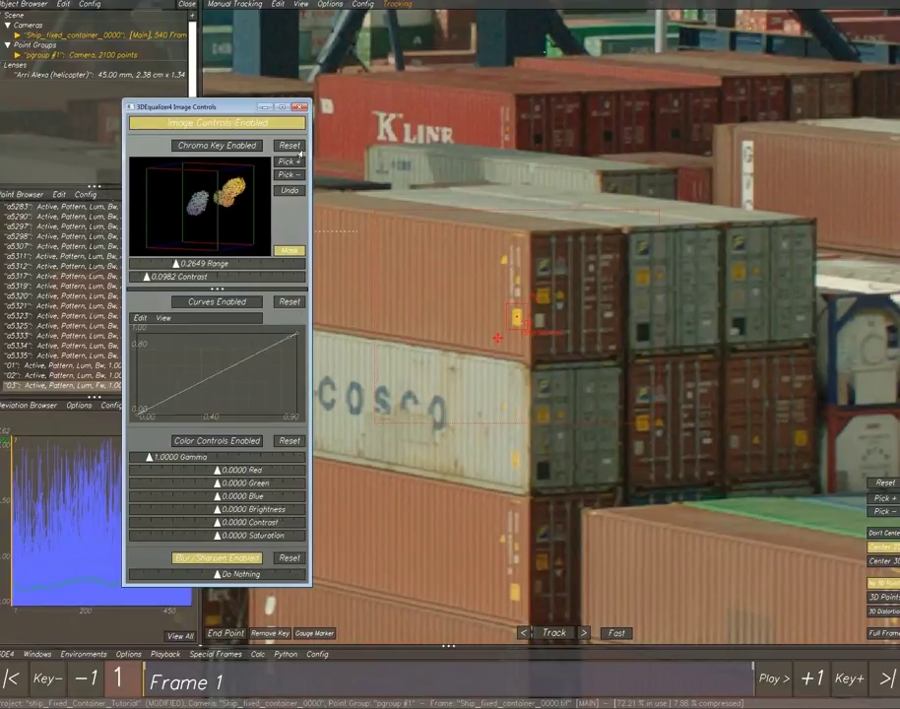
pyautogui.click(290, 146)
pyautogui.click(259, 127)
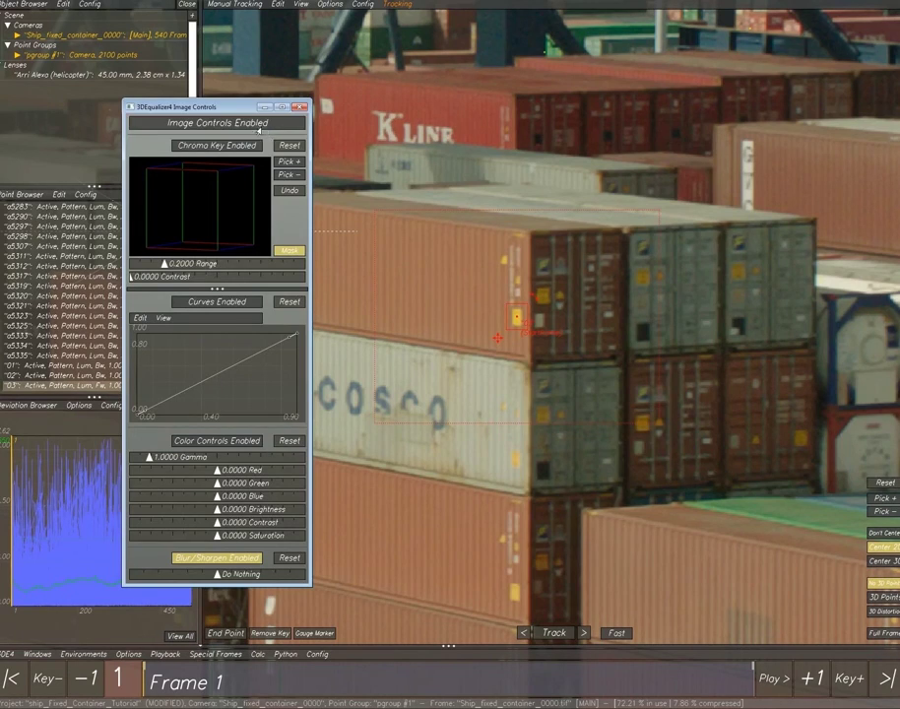
pyautogui.moveTo(229, 112); pyautogui.dragTo(899, 143)
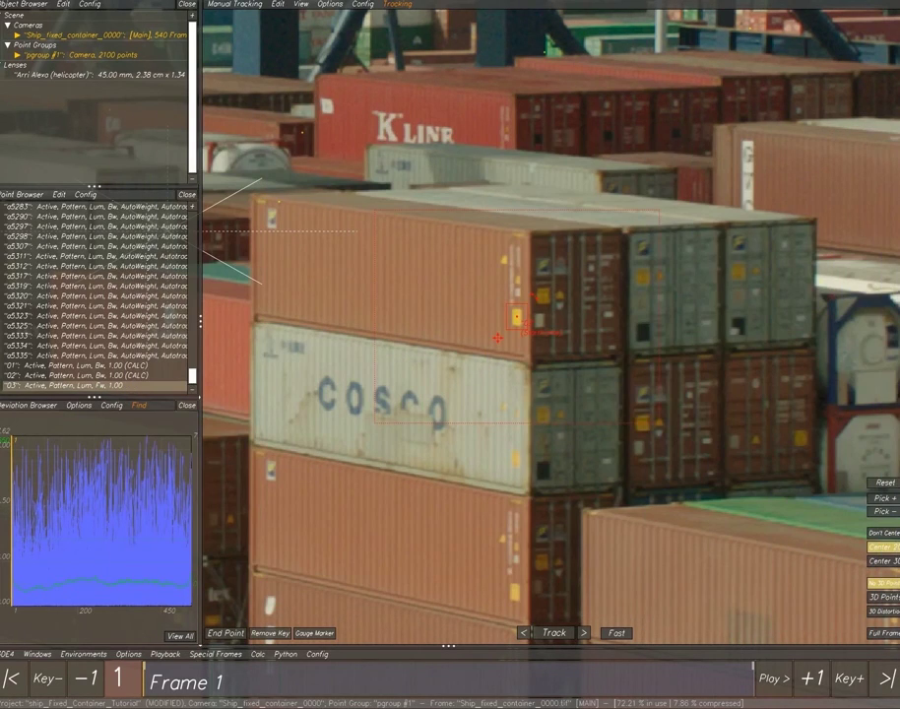
# - Delete tracking point 03 from the yellow label at frame 1
pyautogui.moveTo(635, 689); pyautogui.dragTo(136, 676)
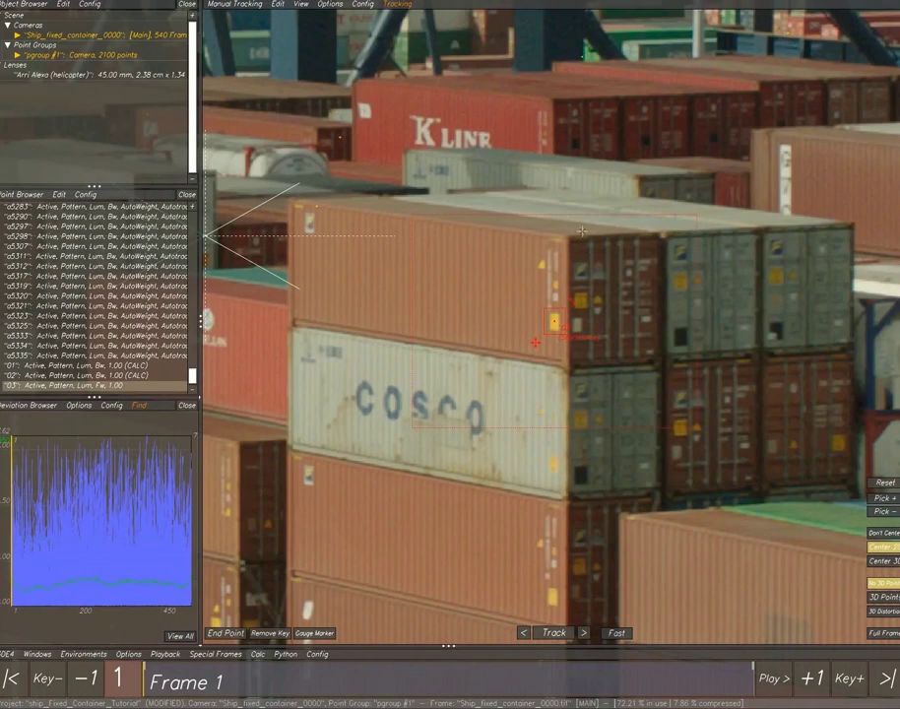
pyautogui.press('Delete')
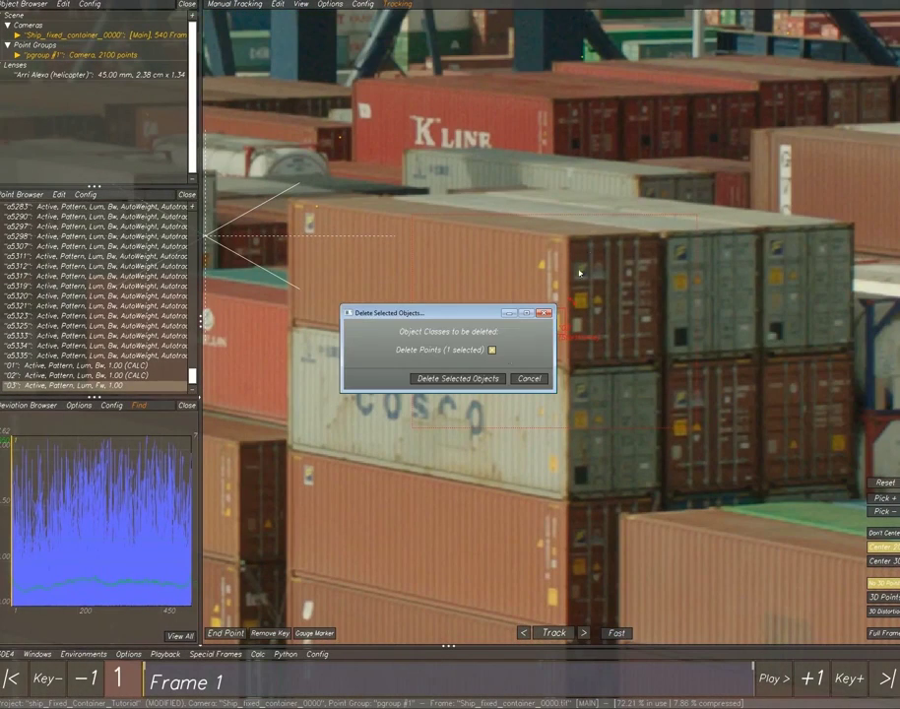
pyautogui.click(477, 383)
# - Fit the full image in the Manual Tracking view and scrub the footage to frame 356 and back to frame 1
pyautogui.press('f')
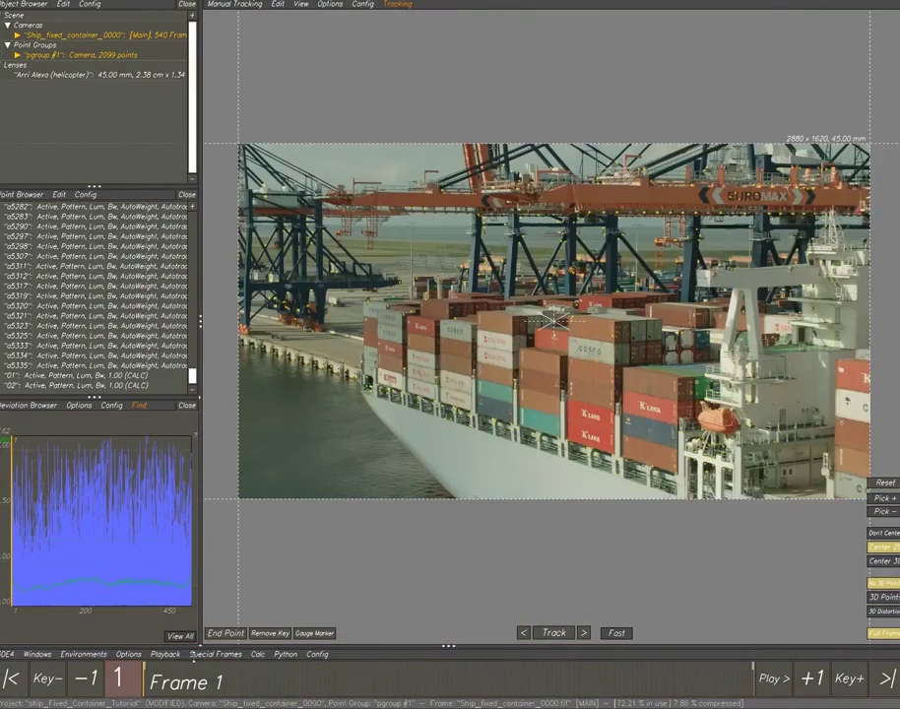
pyautogui.moveTo(148, 687); pyautogui.dragTo(474, 687)
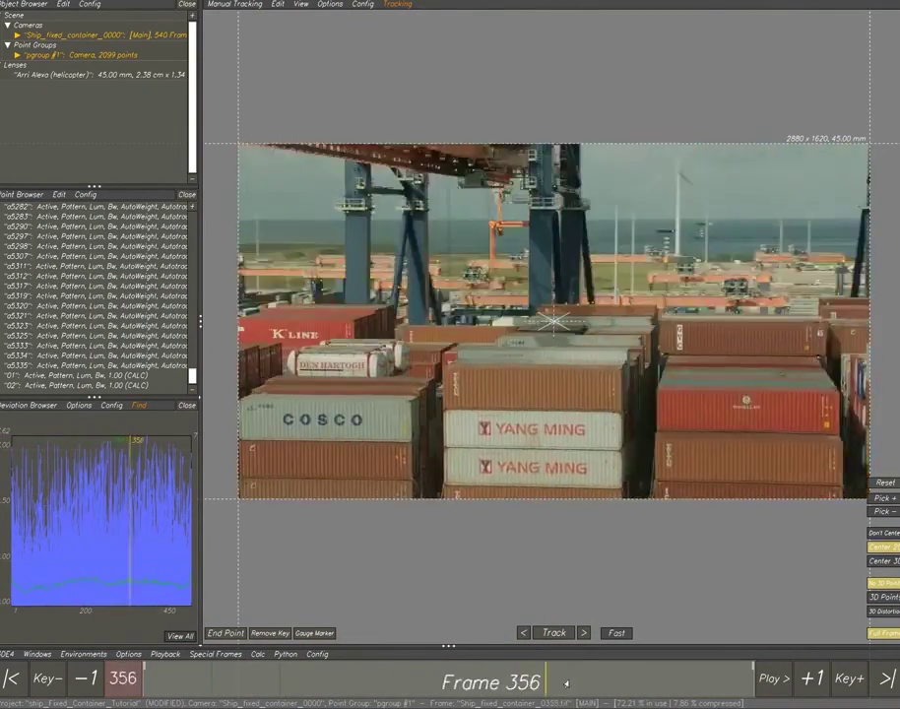
pyautogui.moveTo(566, 684); pyautogui.dragTo(341, 685)
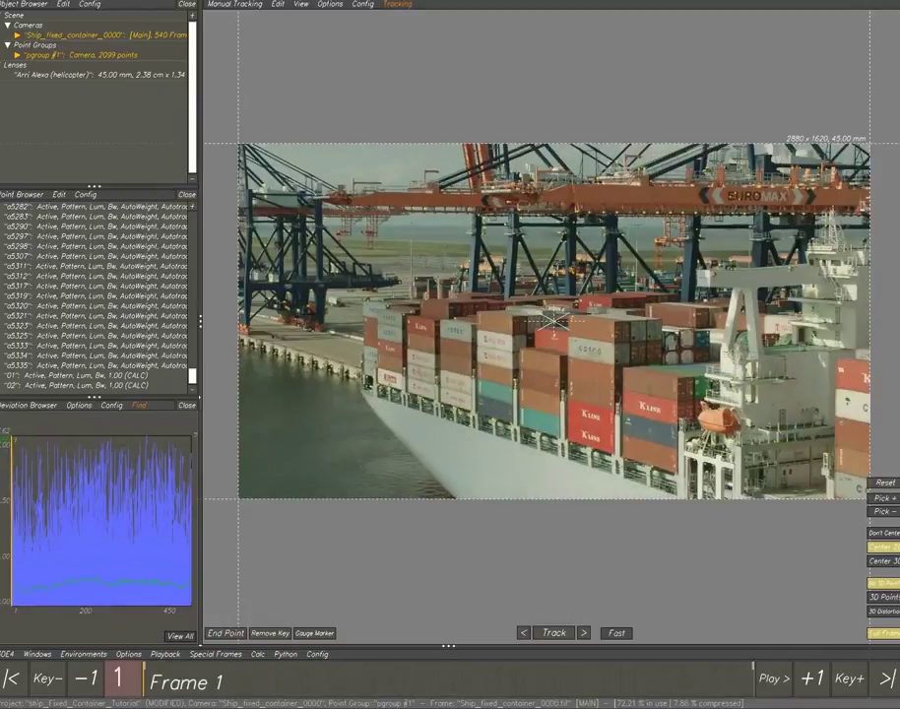
# - Switch to the Lineup view and check the solved points against the footage while scrubbing to frame 414
pyautogui.press('F5')
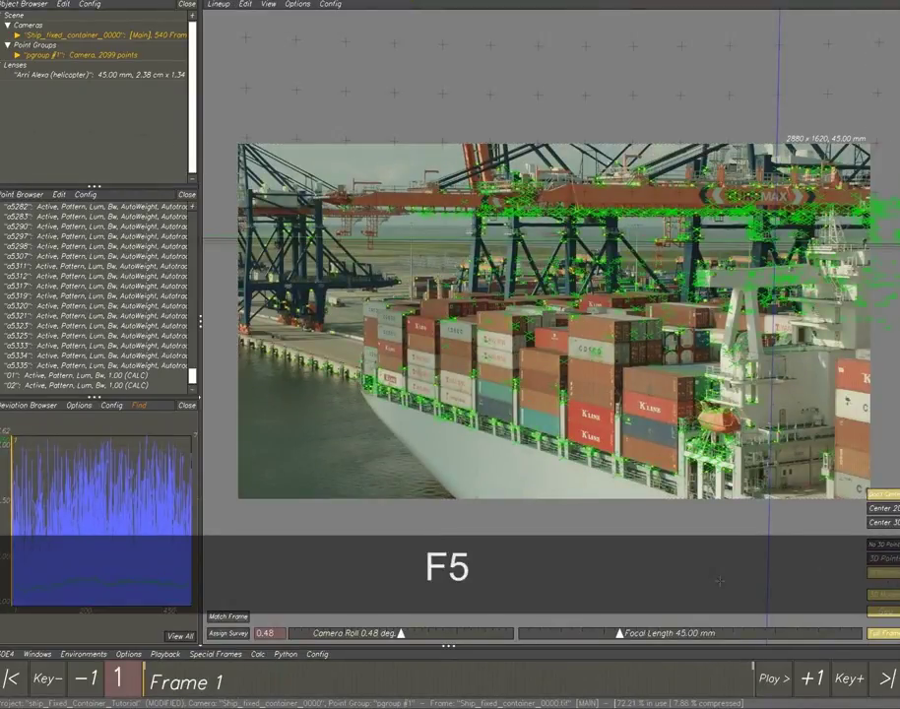
pyautogui.click(162, 682)
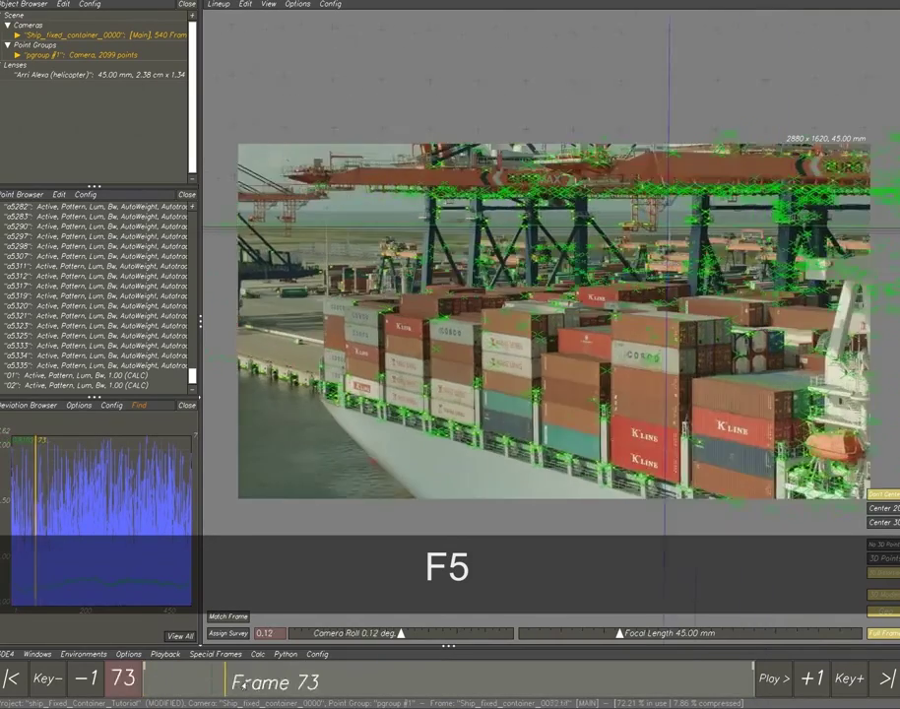
pyautogui.moveTo(245, 686); pyautogui.dragTo(525, 683)
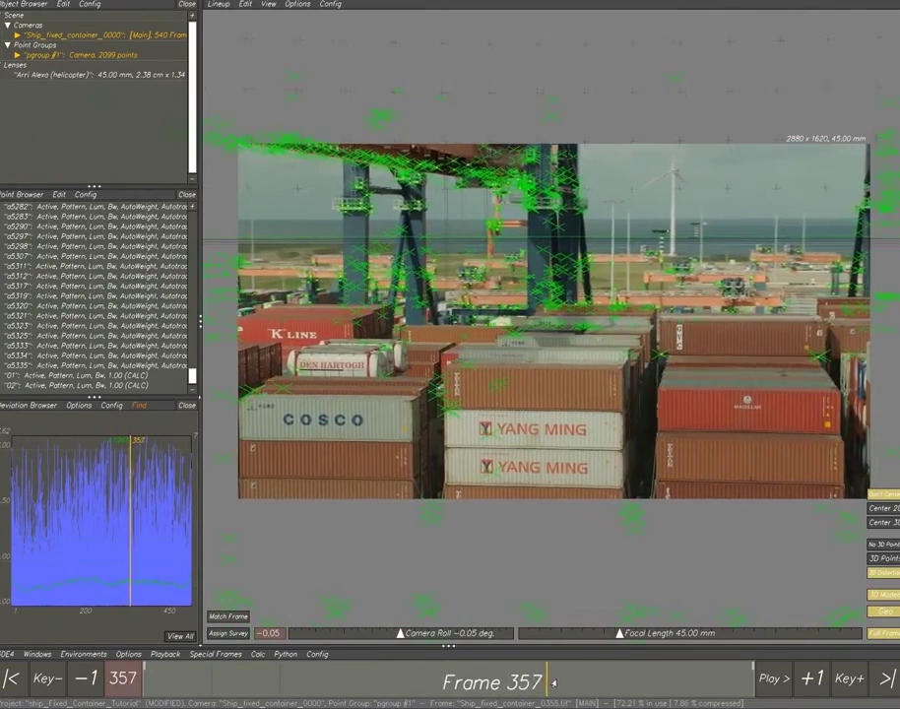
pyautogui.moveTo(558, 683); pyautogui.dragTo(611, 682)
# - Switch to the 3D Orientation view, show the point cloud, and bring the Attribute Editor with the point group's settings into view
pyautogui.press('F6')
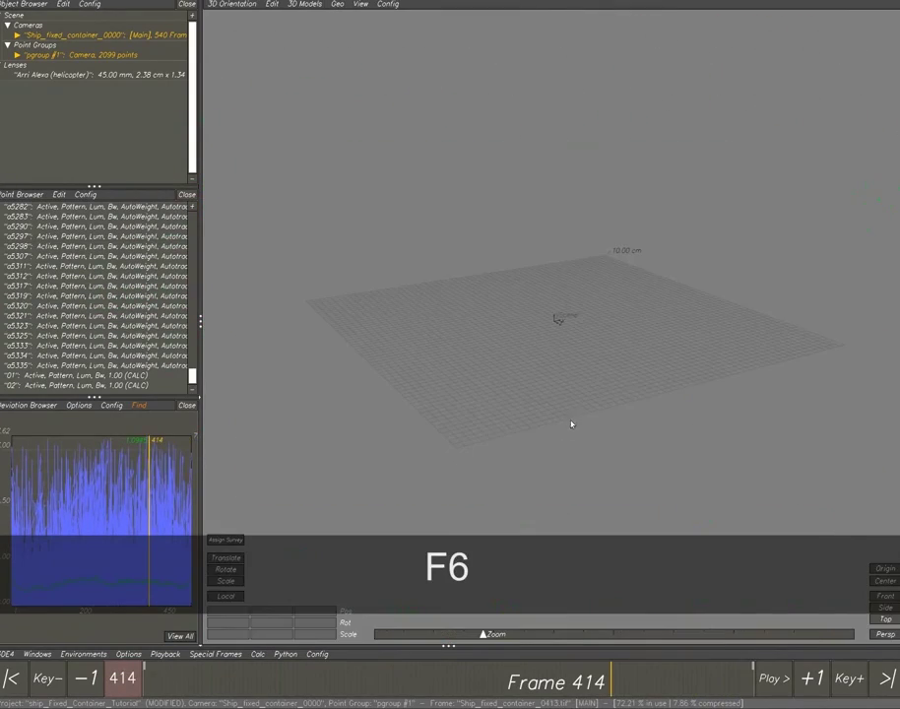
pyautogui.scroll(-10, 595, 368)
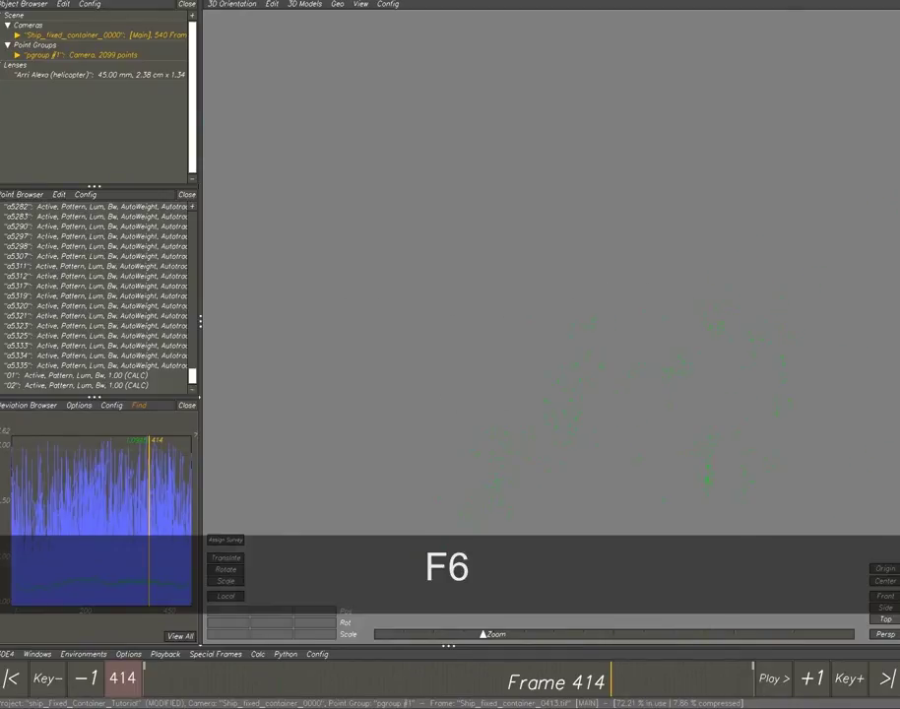
pyautogui.moveTo(897, 258); pyautogui.dragTo(522, 77)
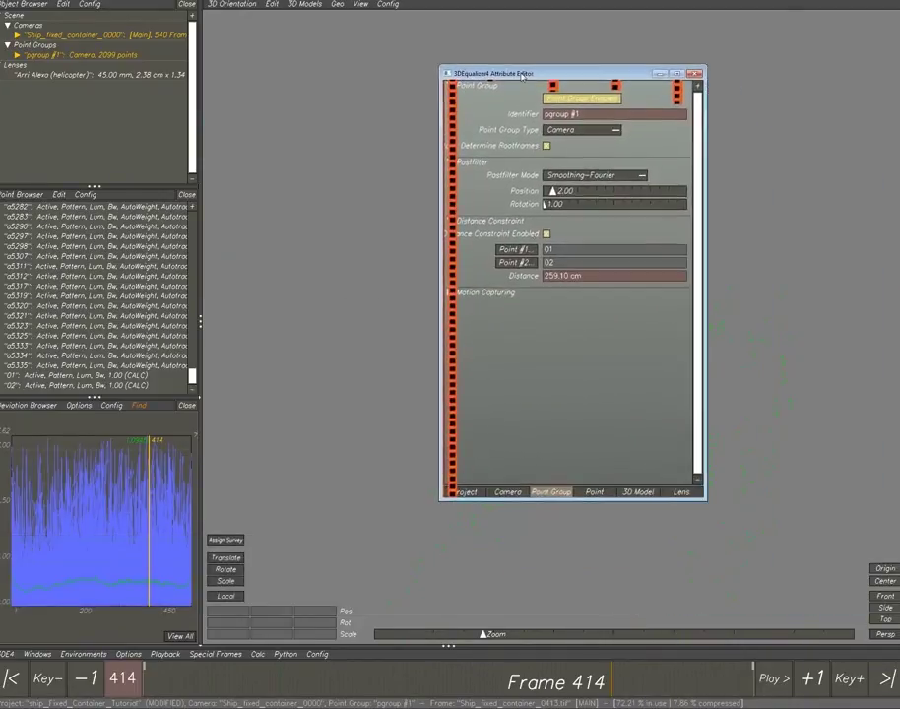
# - Set the 3D orientation grid size to 1000 cm in the project attributes and move the Attribute Editor clear of the view
pyautogui.click(465, 493)
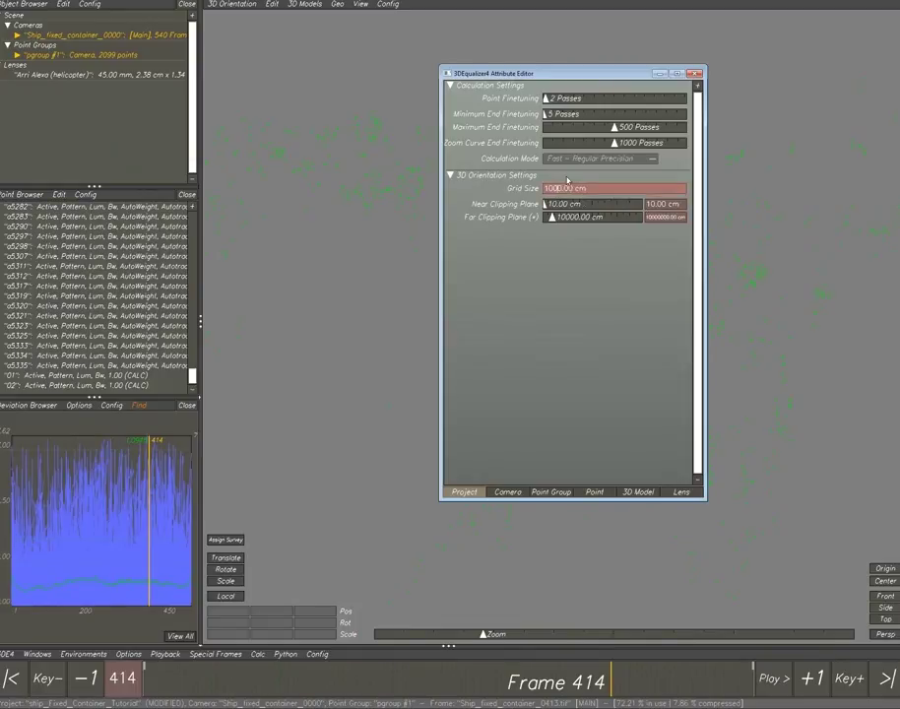
pyautogui.press('Return')
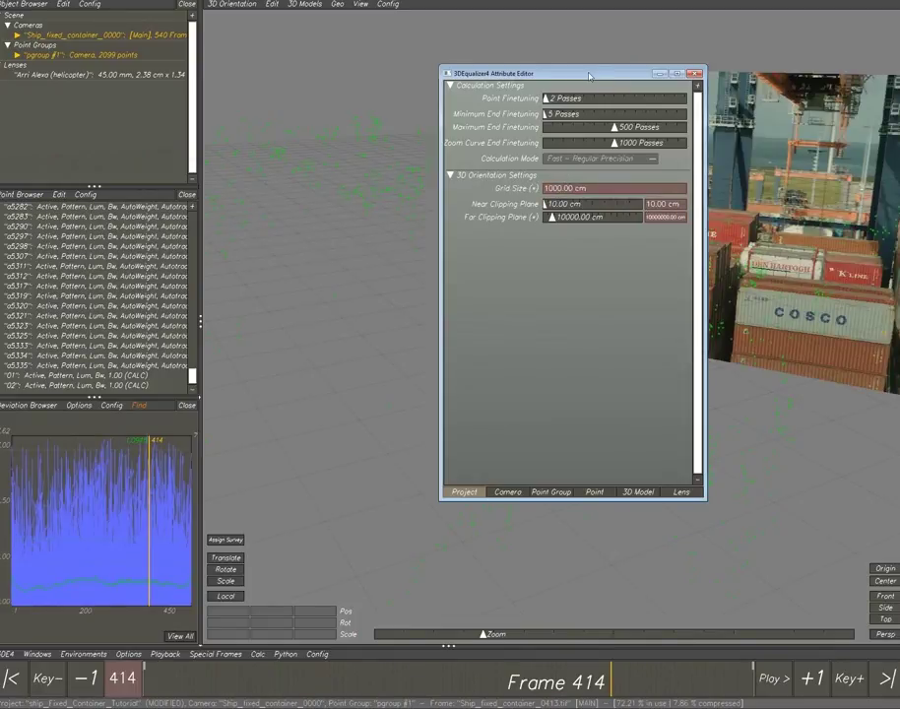
pyautogui.moveTo(590, 77); pyautogui.dragTo(898, 108)
# - Inspect the point cloud and camera path above the grid from an angled overview while scrubbing the footage to frame 540
pyautogui.keyDown('alt'); pyautogui.moveTo(579, 317); pyautogui.dragTo(523, 325, button='middle'); pyautogui.keyUp('alt')
pyautogui.scroll(-6, 543, 320)
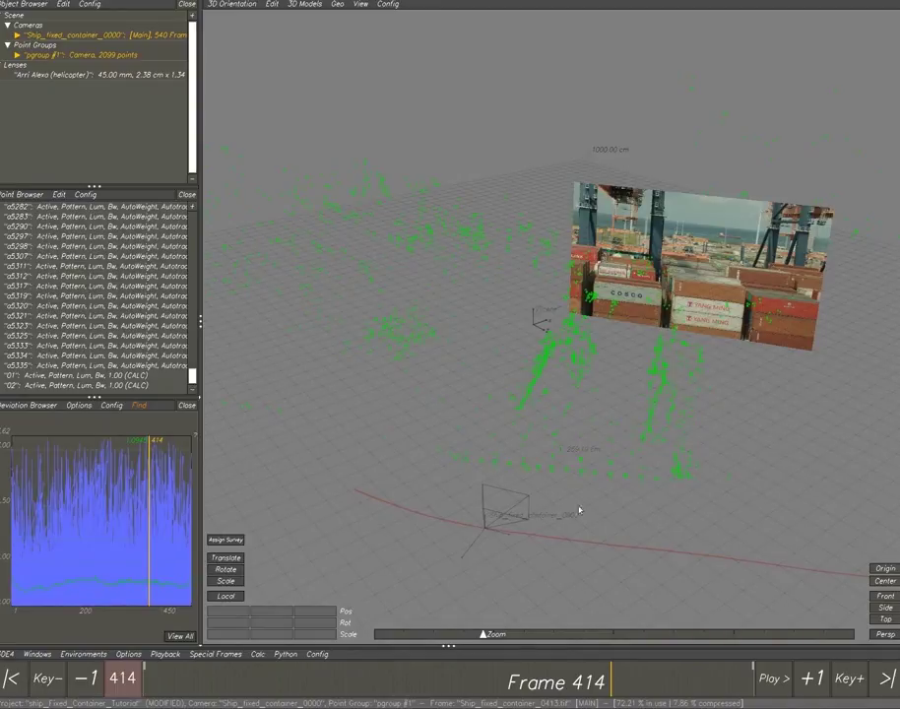
pyautogui.moveTo(526, 684); pyautogui.dragTo(794, 686)
pyautogui.moveTo(667, 533)
pyautogui.keyDown('alt'); pyautogui.mouseDown()
pyautogui.moveTo(721, 518)
pyautogui.moveTo(659, 511)
pyautogui.mouseUp(); pyautogui.keyUp('alt')
# - Look through the current camera, enlarge the image plane, and scrub the whole shot to frame 540 to check the points
pyautogui.click(361, 5)
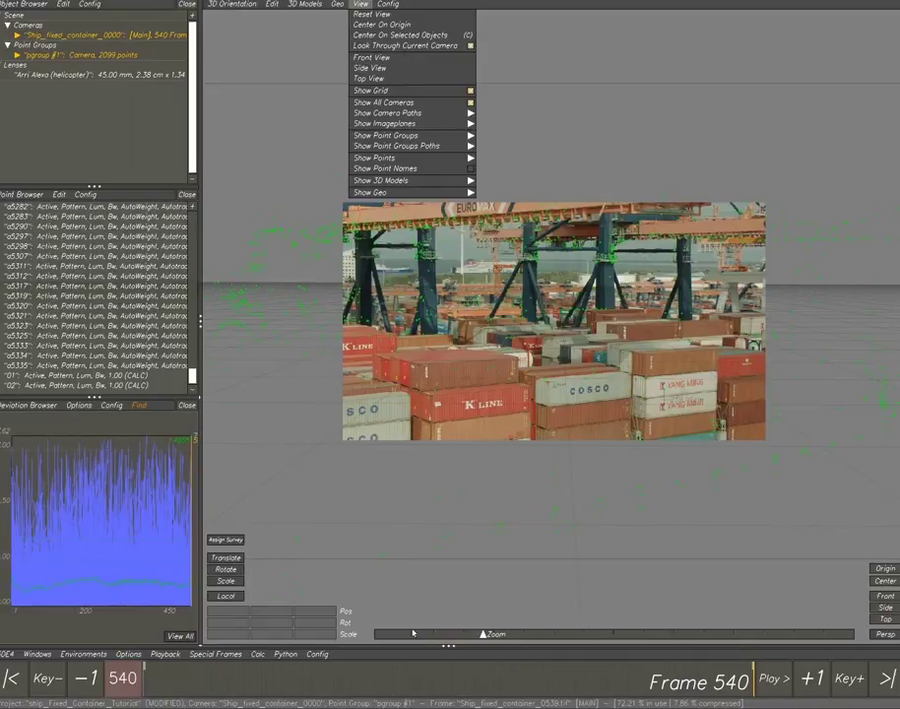
pyautogui.moveTo(491, 646); pyautogui.dragTo(567, 646)
pyautogui.moveTo(150, 690); pyautogui.dragTo(757, 690)
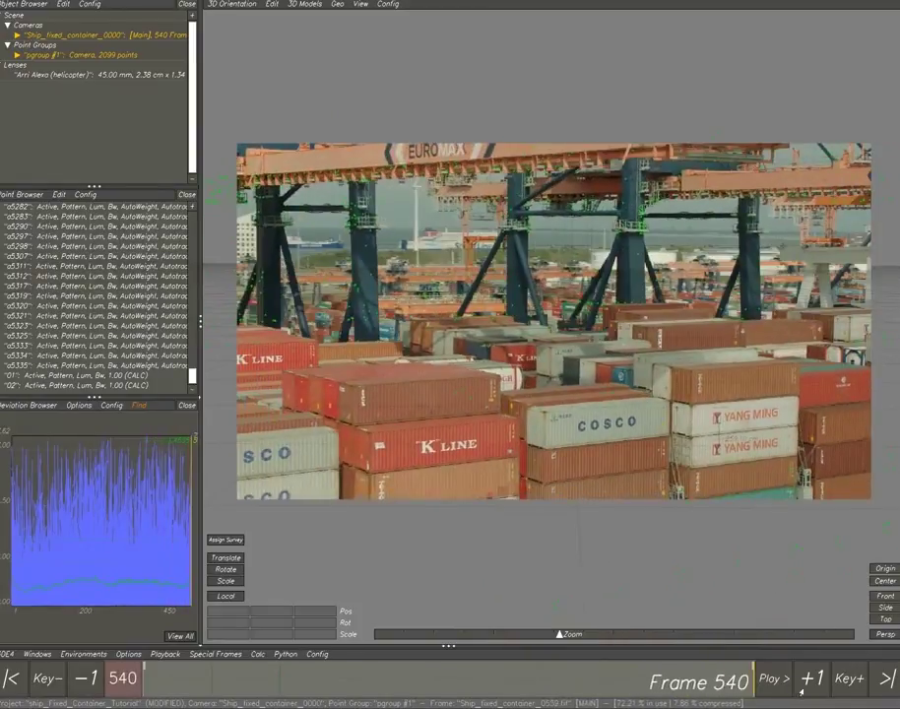
# - Leave the camera's viewpoint and examine the point cloud, image plane and camera path from a raised angle
pyautogui.click(361, 3)
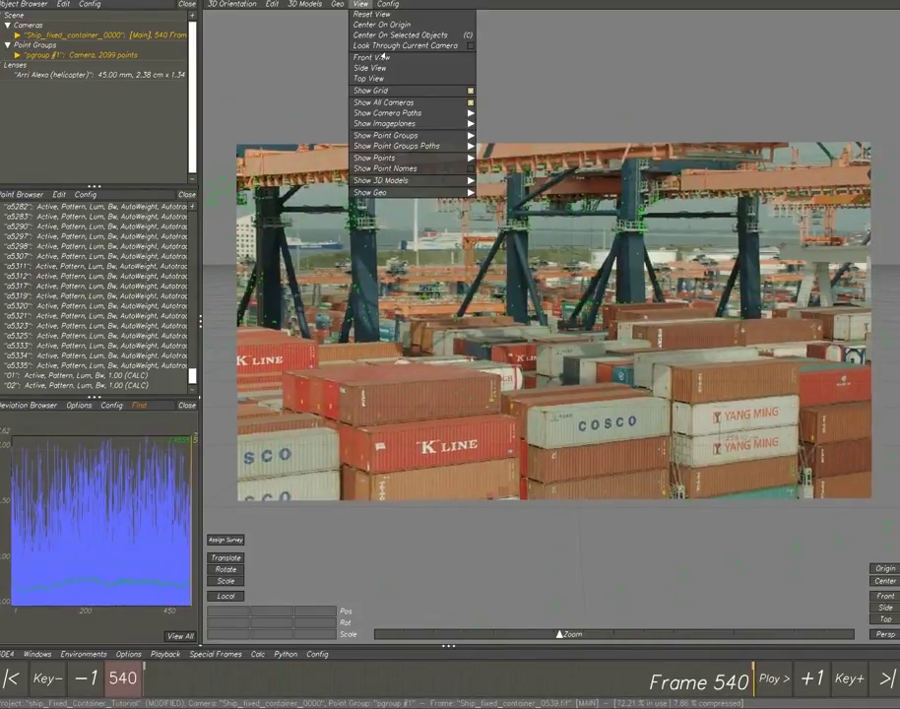
pyautogui.click(523, 343)
pyautogui.scroll(-6, 523, 343)
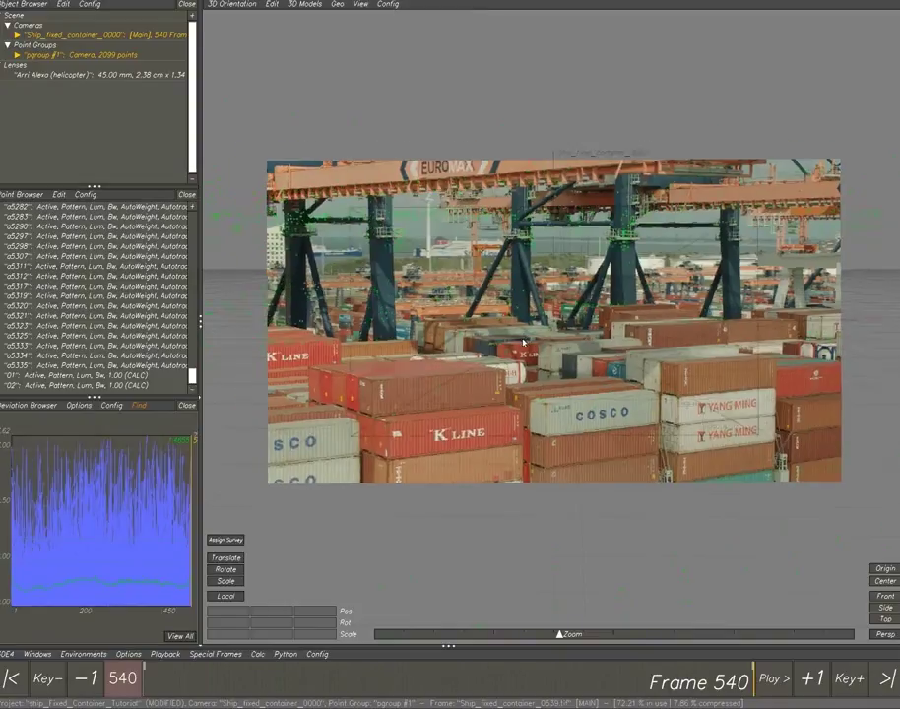
pyautogui.scroll(-1, 524, 343)
pyautogui.keyDown('alt'); pyautogui.moveTo(539, 321); pyautogui.dragTo(543, 334); pyautogui.keyUp('alt')
pyautogui.moveTo(543, 335); pyautogui.dragTo(527, 477, button='middle')
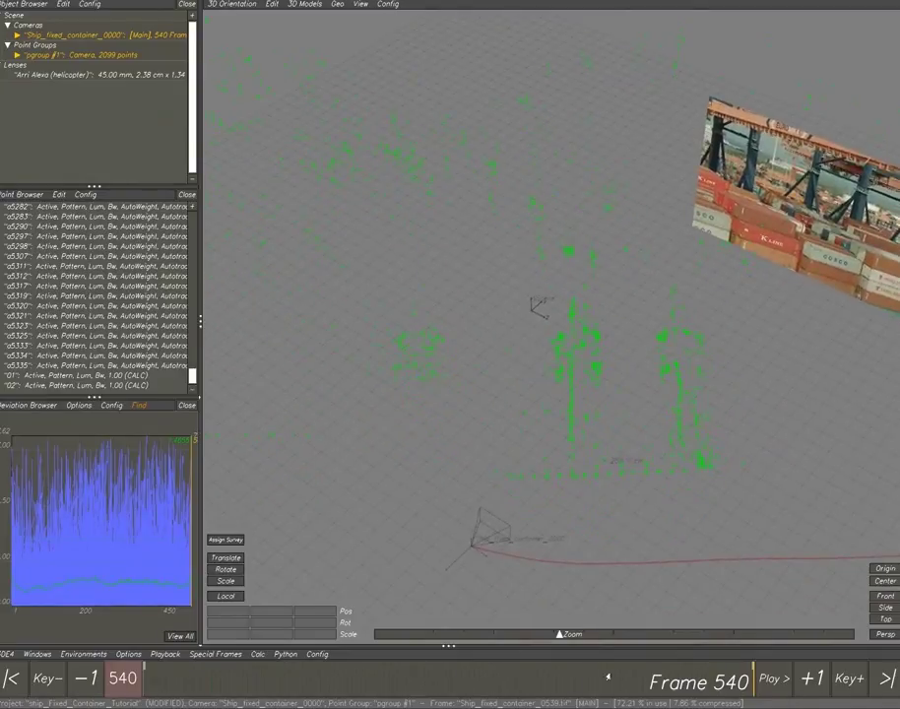